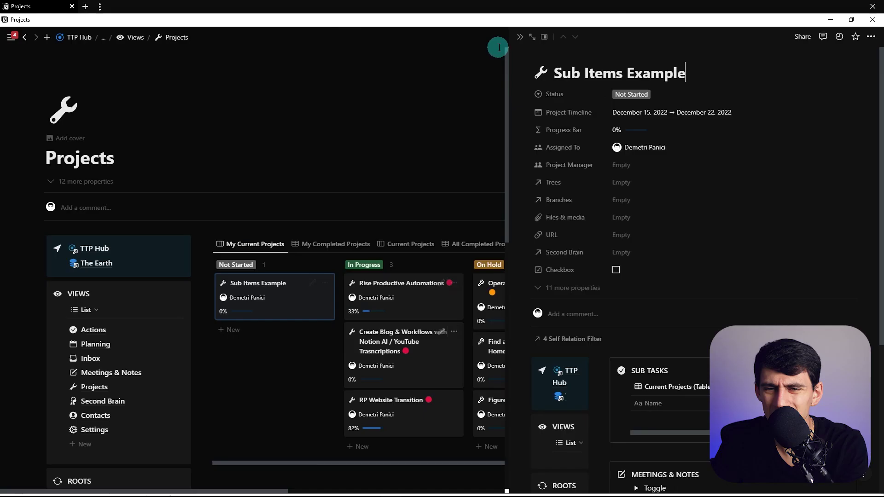
# - Open the Sub Items Example project as a full page and expand it to reveal its two Sub Task rows
pyautogui.click(533, 36)
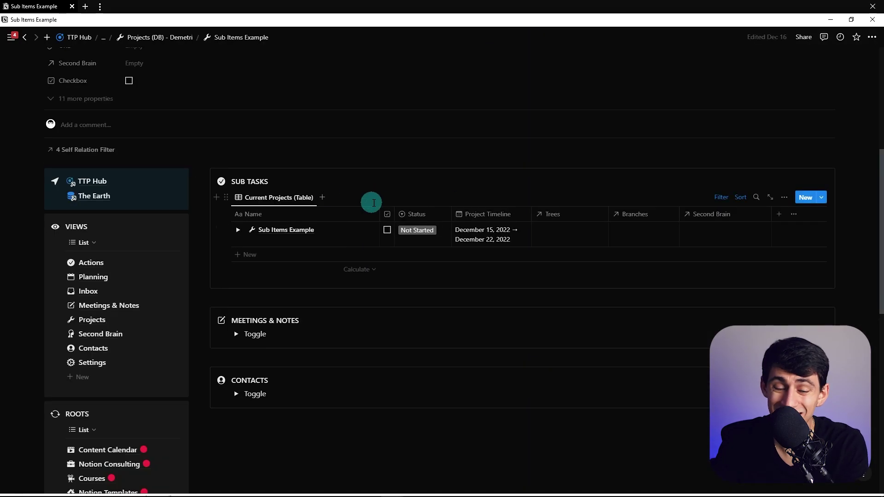
pyautogui.click(238, 229)
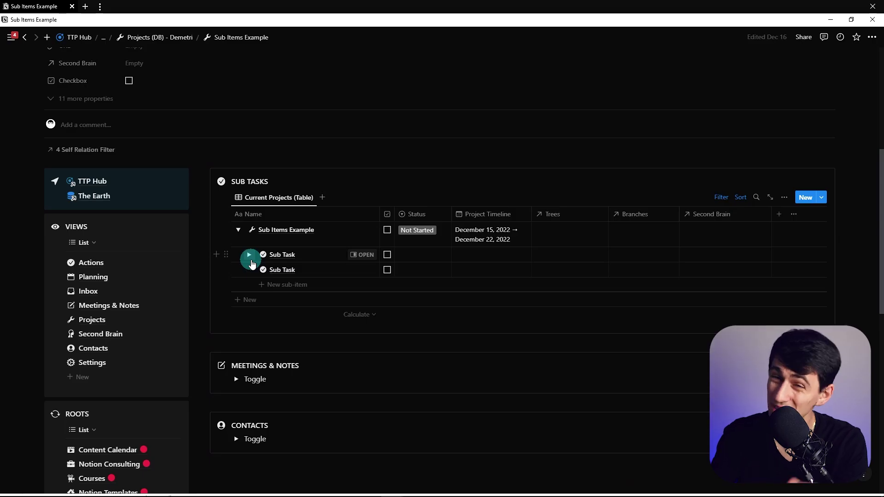
pyautogui.scroll(6, 322, 316)
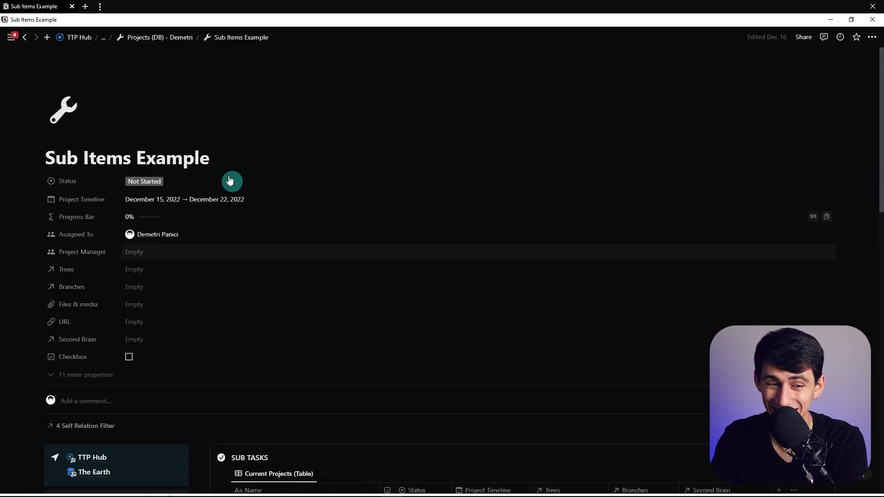
pyautogui.click(231, 151)
pyautogui.scroll(-7, 258, 184)
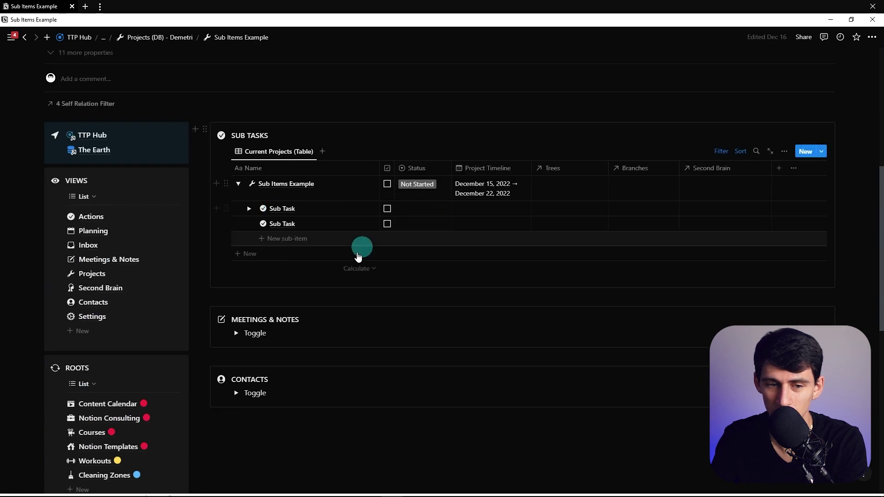
pyautogui.scroll(4, 368, 276)
pyautogui.scroll(-1, 377, 313)
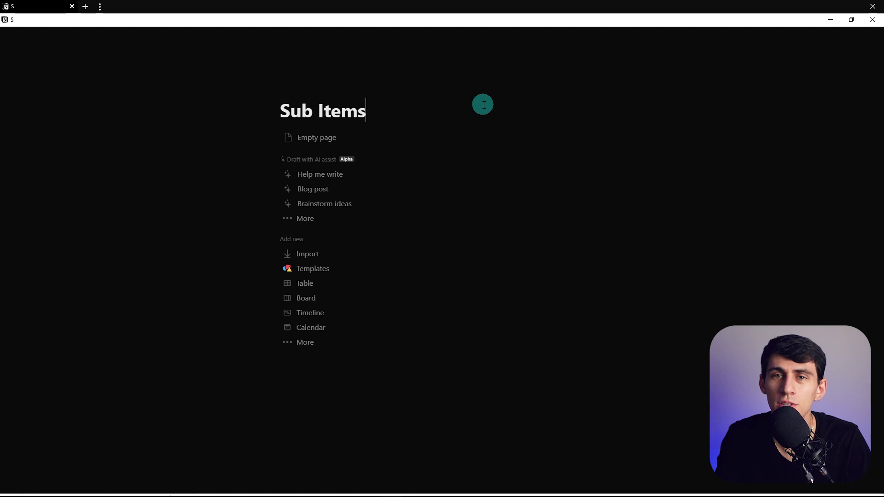
# - Finish the 'Sub Items' title and insert an inline database with /data
pyautogui.press('Return')
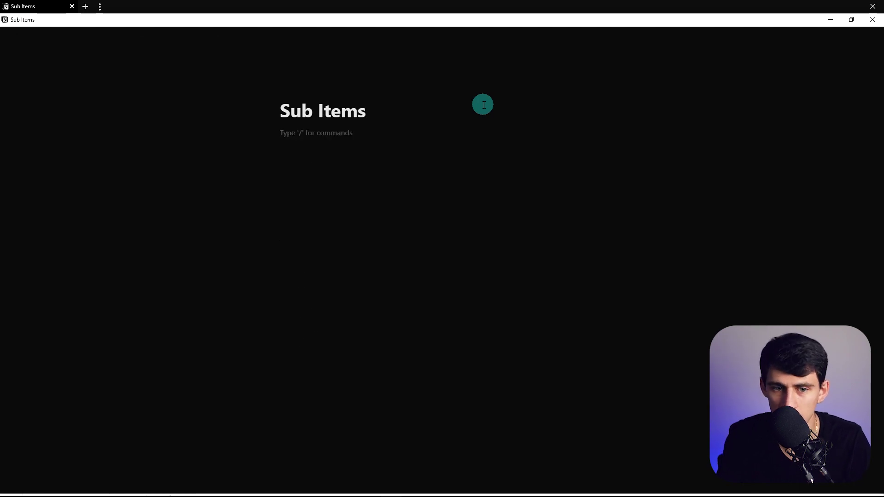
pyautogui.write('/data')
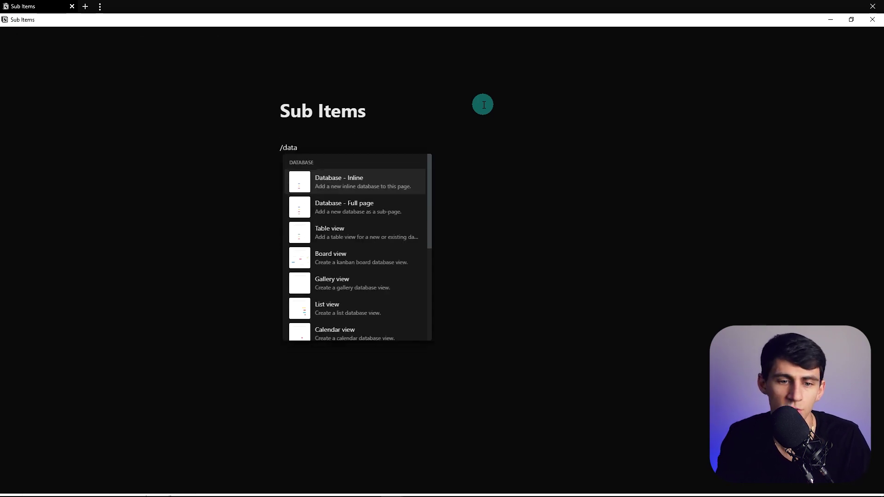
pyautogui.press('Return')
# - Turn on full width for the page and name the database 'Projects'
pyautogui.click(872, 36)
pyautogui.click(863, 113)
pyautogui.click(81, 168)
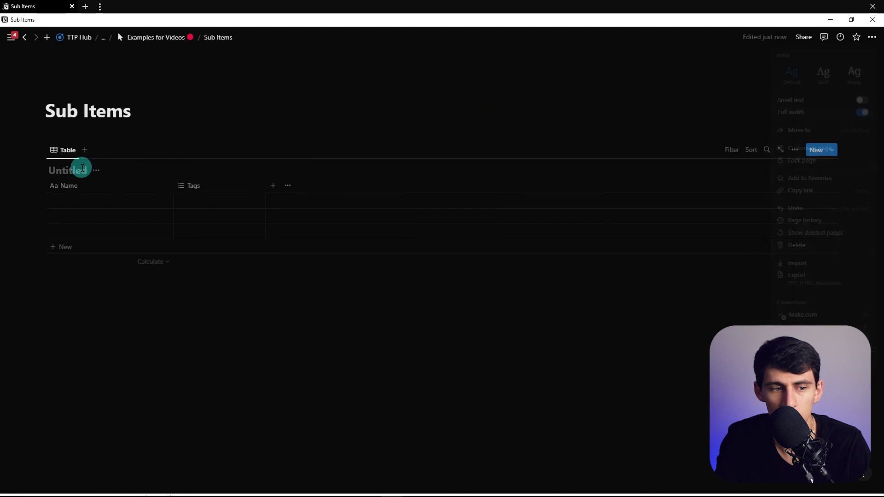
pyautogui.write('Projec')
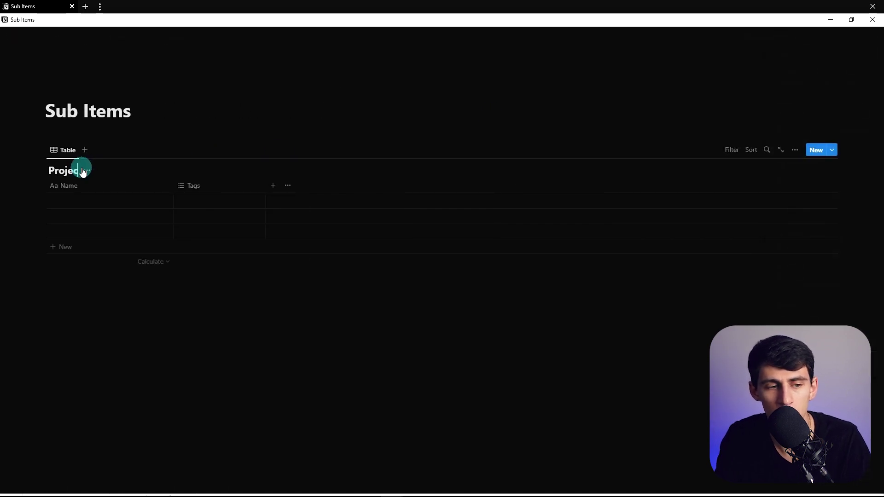
pyautogui.write('ts')
# - Try the List and Timeline layouts for the database, then return to the table
pyautogui.click(795, 150)
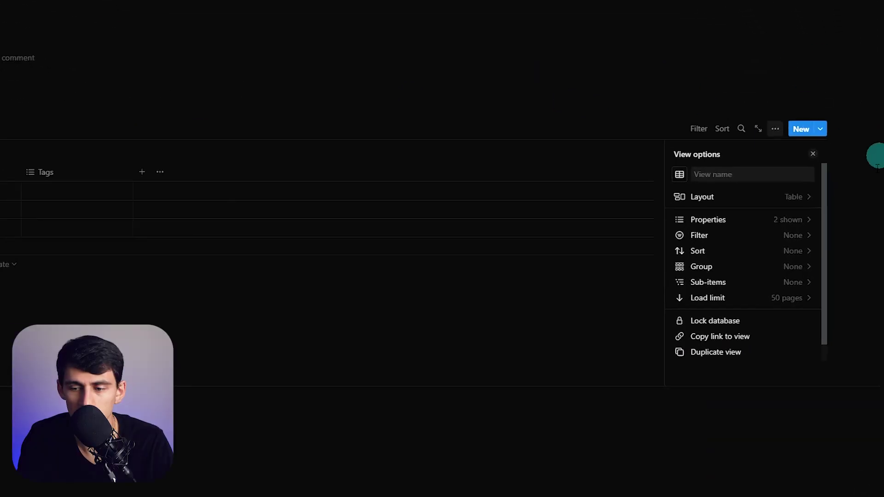
pyautogui.click(698, 282)
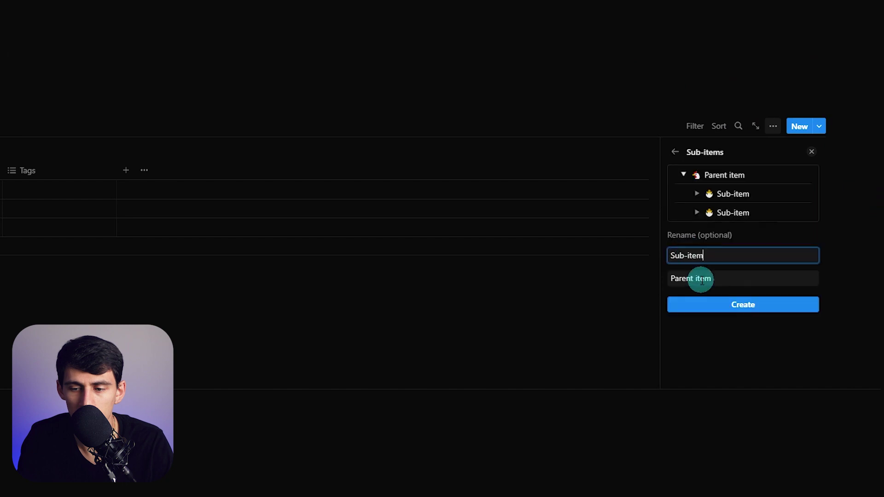
pyautogui.click(678, 159)
pyautogui.click(724, 195)
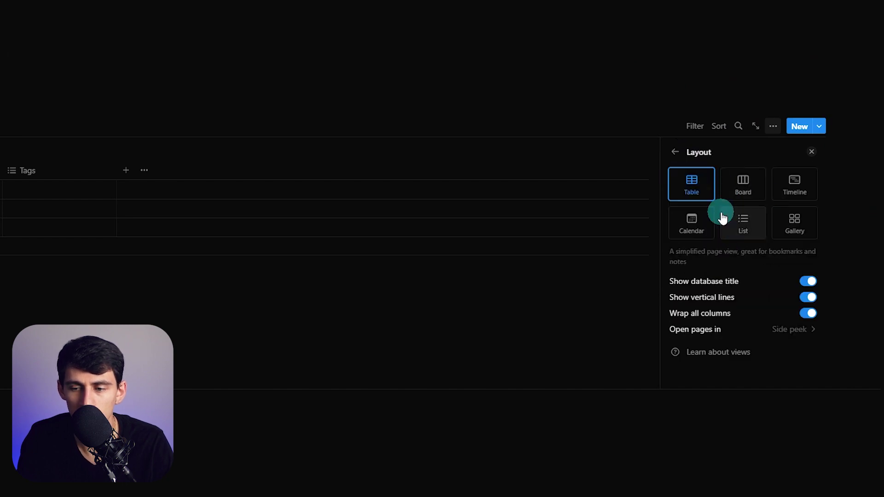
pyautogui.click(738, 221)
pyautogui.click(775, 131)
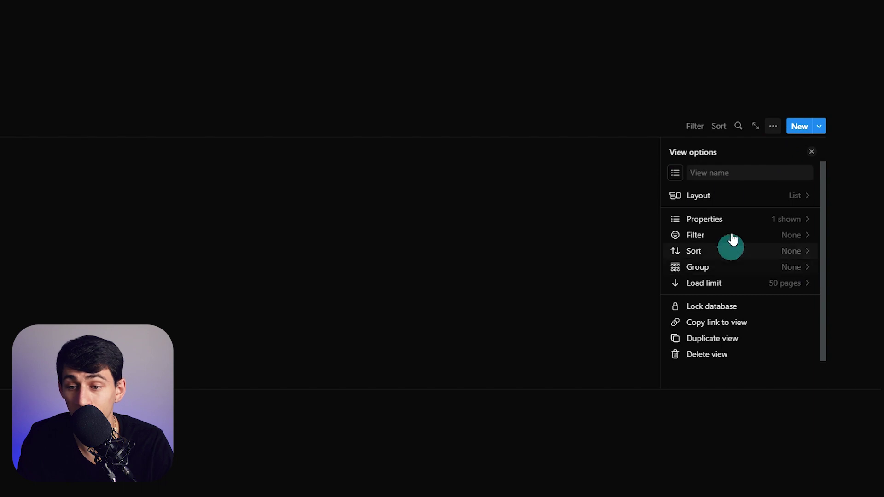
pyautogui.click(784, 198)
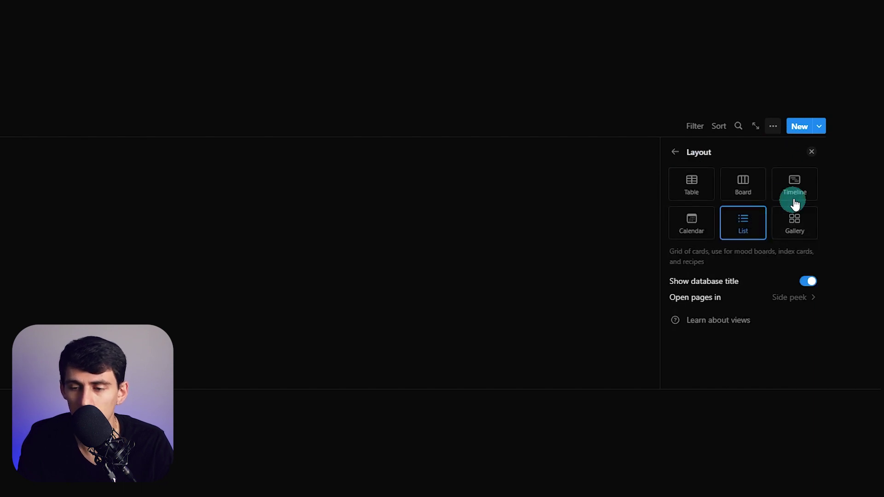
pyautogui.click(787, 186)
pyautogui.click(677, 152)
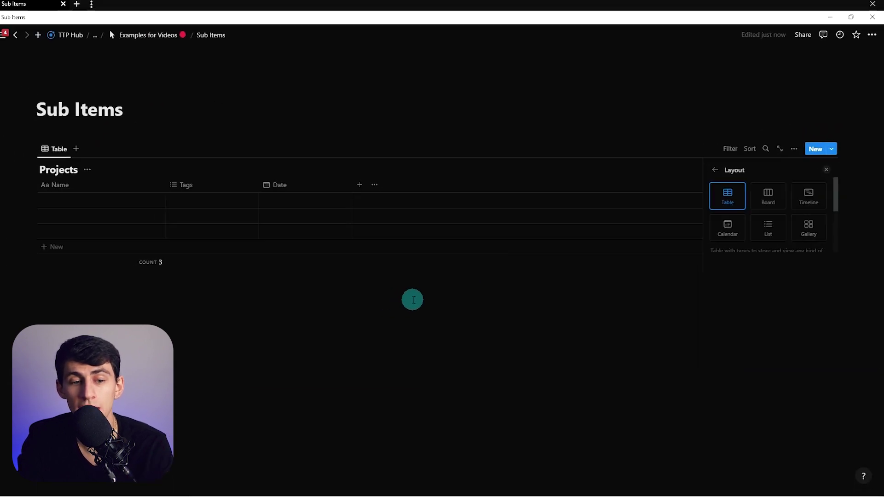
pyautogui.click(156, 166)
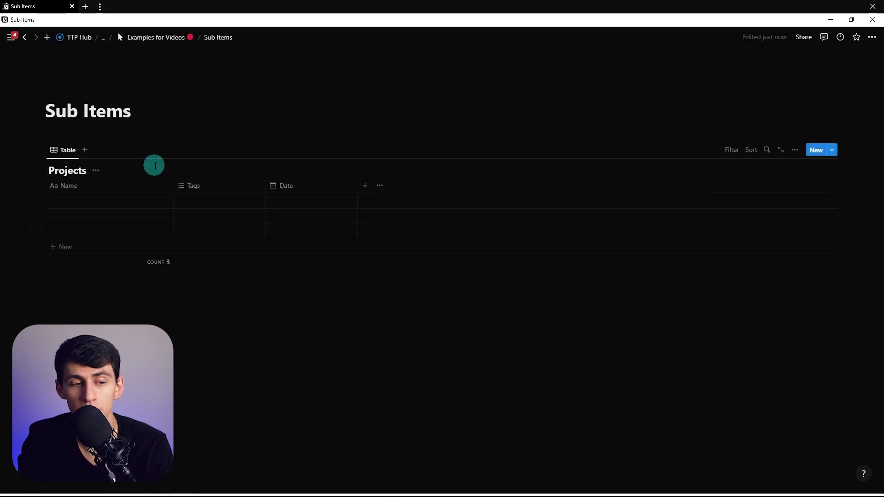
# - Enable sub-items, naming parents 'Project' and children 'Sub Task'
pyautogui.click(795, 150)
pyautogui.click(738, 276)
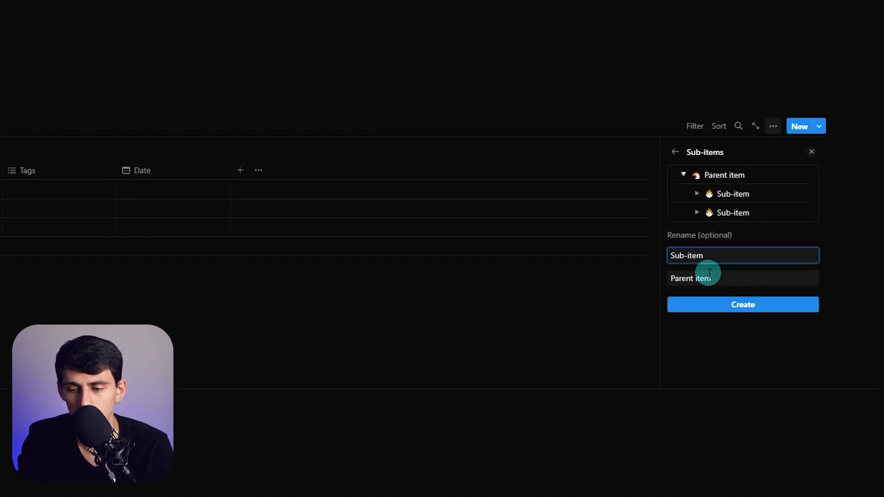
pyautogui.click(709, 276)
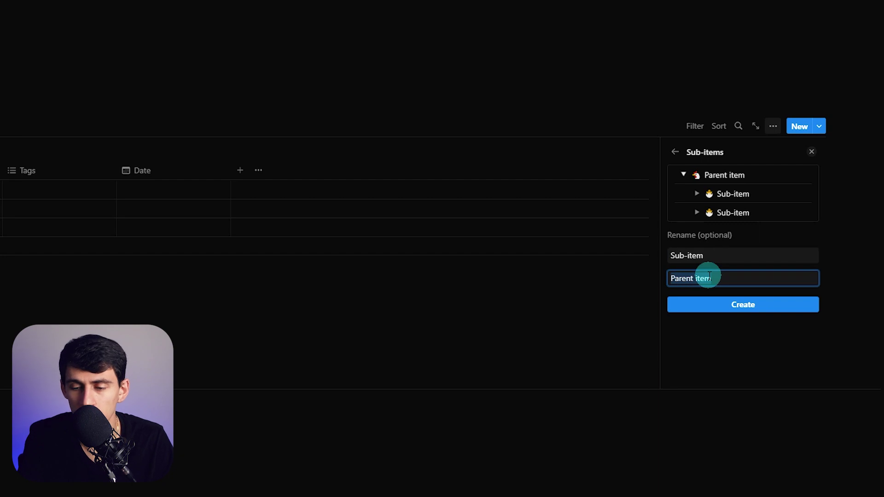
pyautogui.write('Project')
pyautogui.click(705, 255)
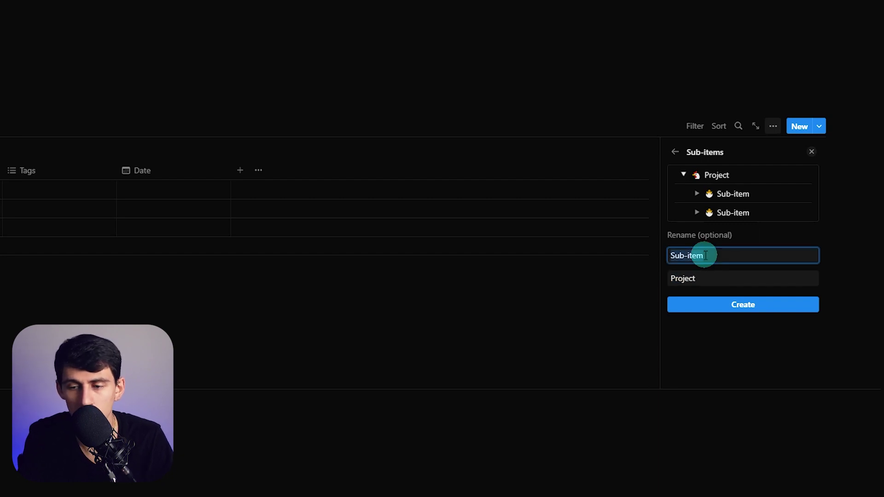
pyautogui.click(732, 305)
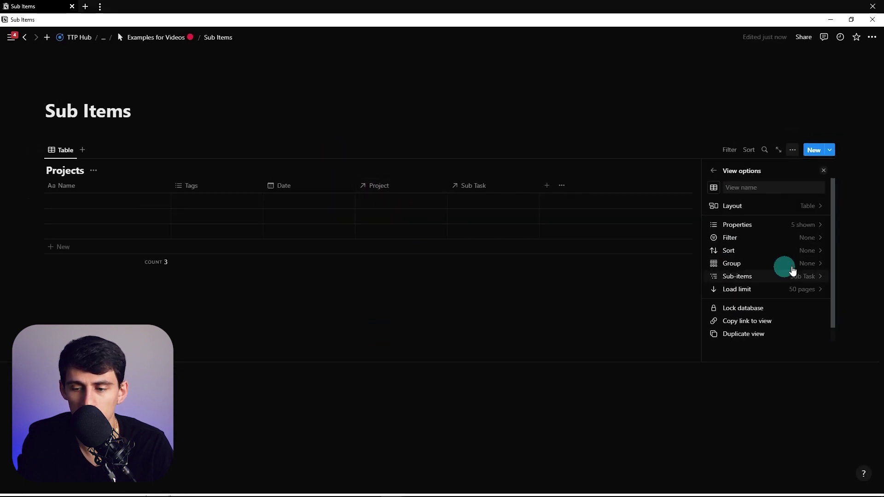
pyautogui.click(111, 198)
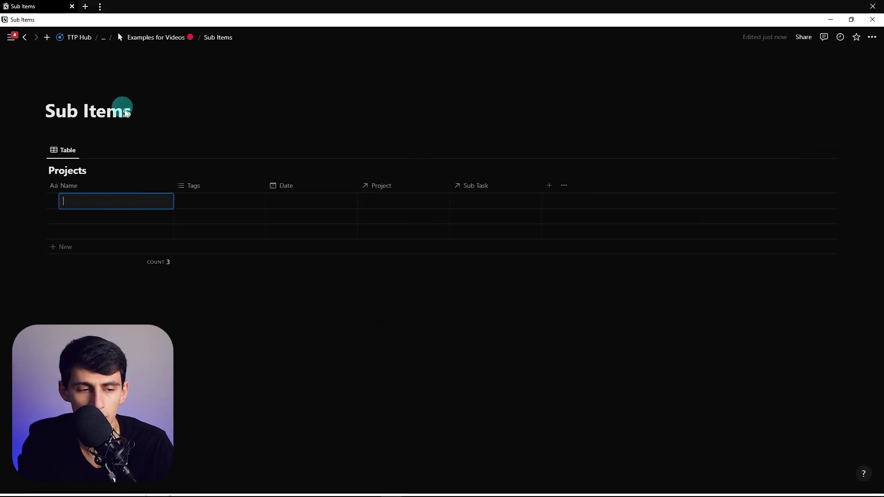
# - Create parent row 'Revamp RP Website' with sub-item 'Fix all of the SVG Files'
pyautogui.write('Project')
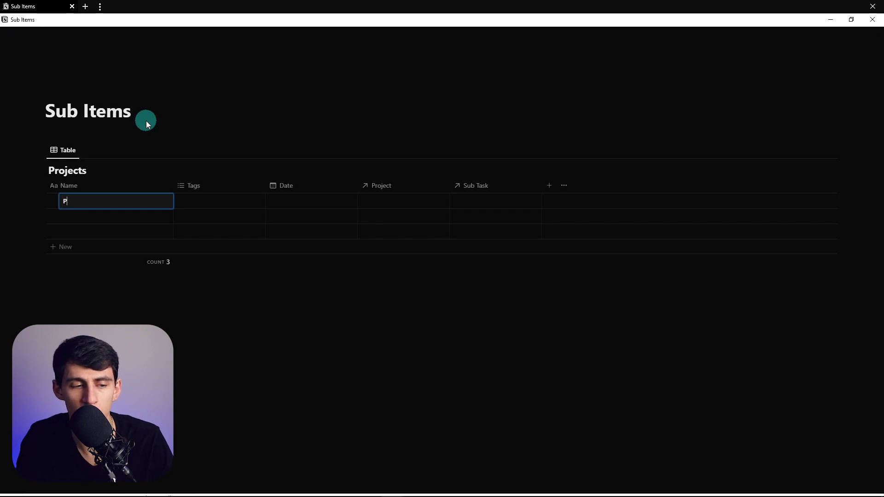
pyautogui.press('Return')
pyautogui.click(55, 202)
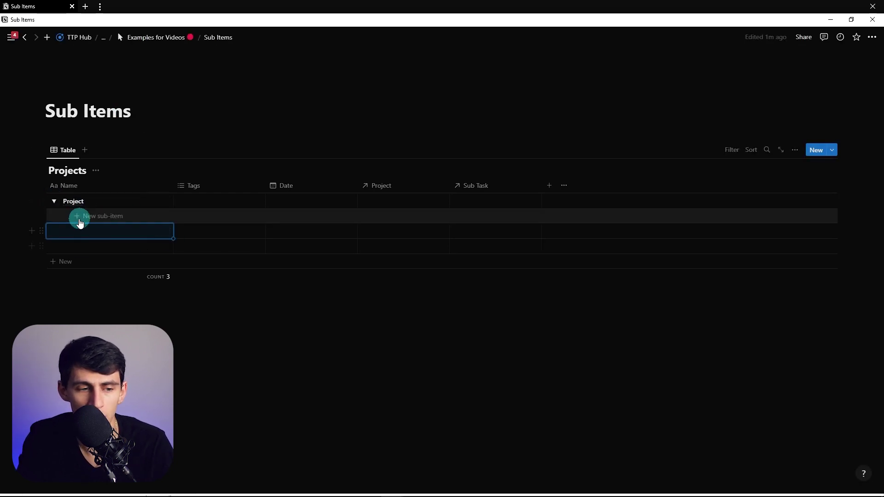
pyautogui.click(82, 219)
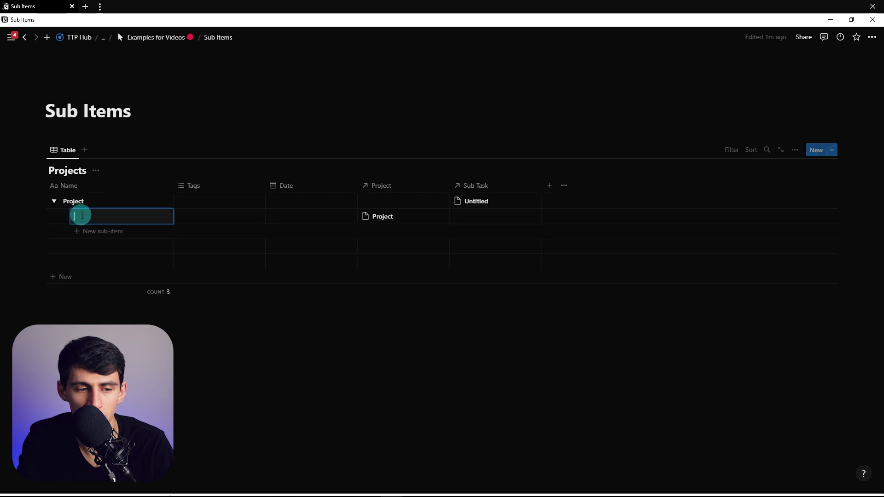
pyautogui.click(119, 200)
pyautogui.write('EW')
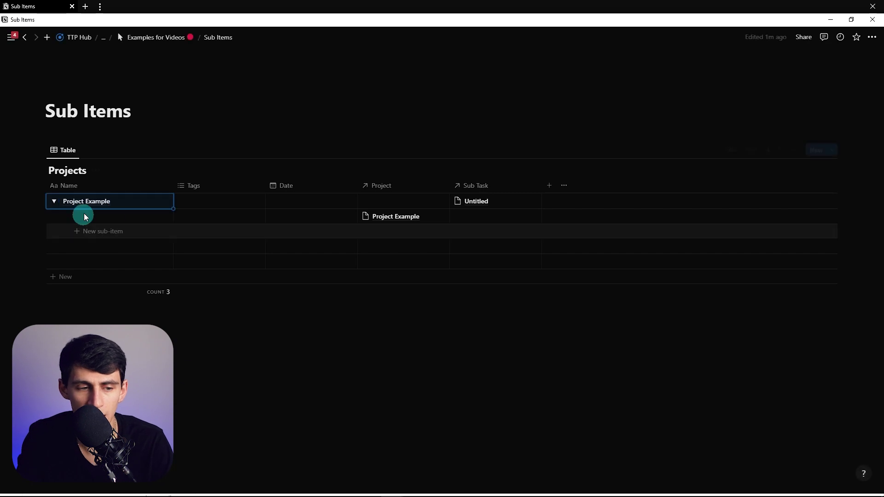
pyautogui.click(99, 220)
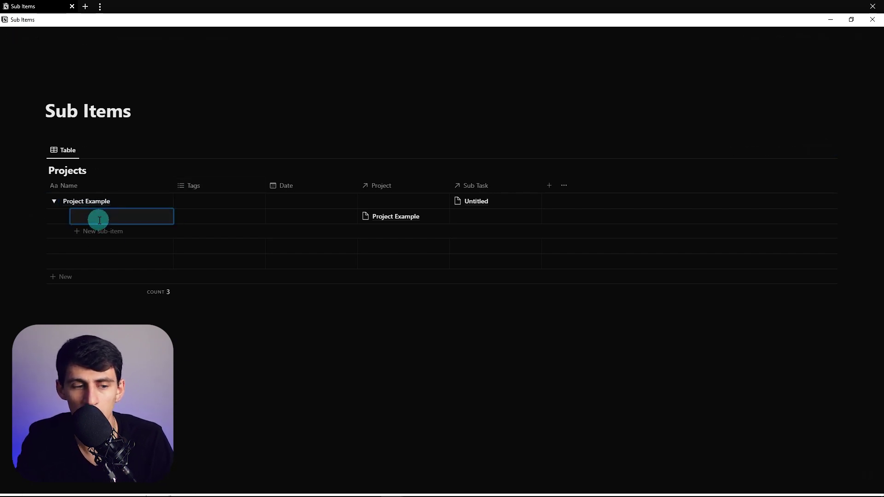
pyautogui.click(105, 199)
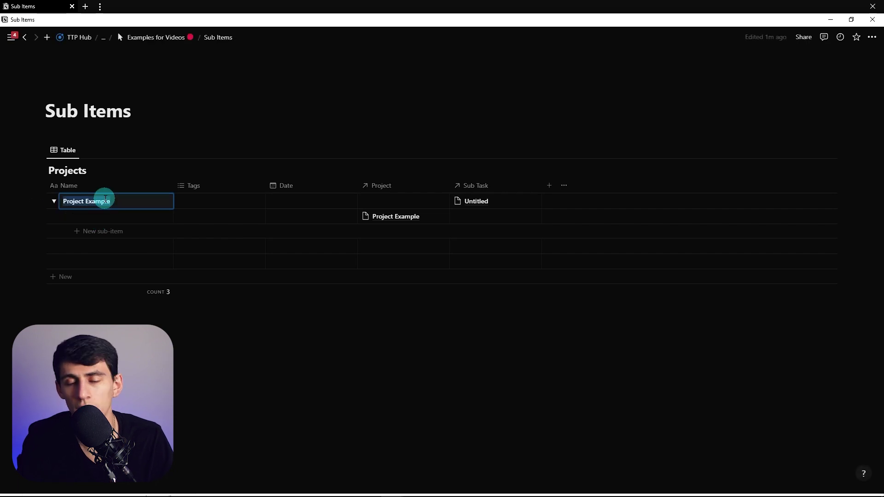
pyautogui.write('Revamp RP Website')
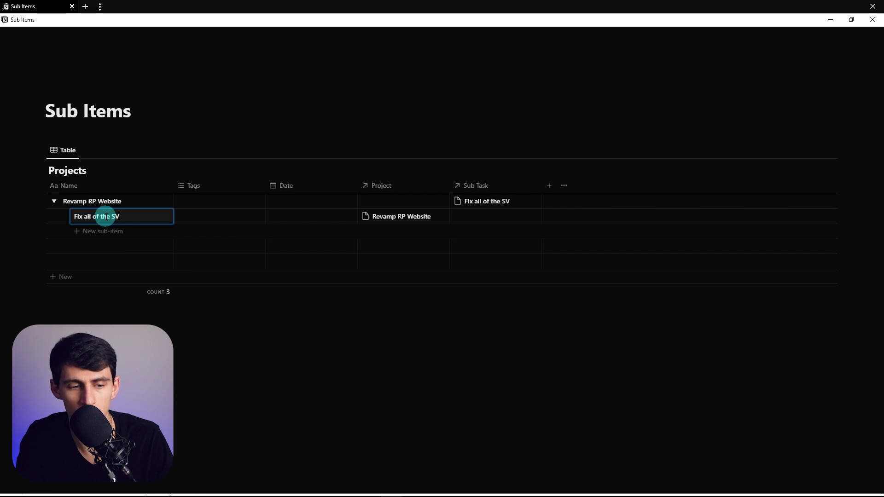
pyautogui.write('s')
pyautogui.press('Return')
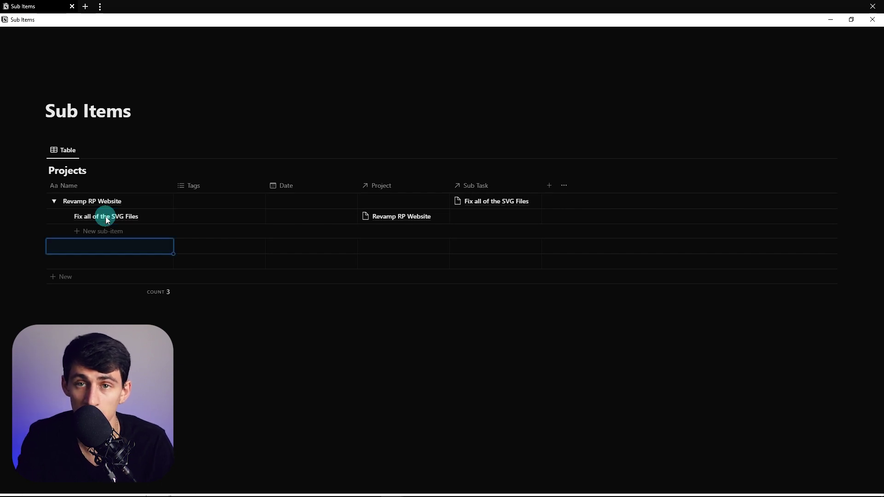
# - Delete the empty row and add sub-item 'Update the Second Brain Template Page'
pyautogui.press('BackSpace')
pyautogui.click(122, 232)
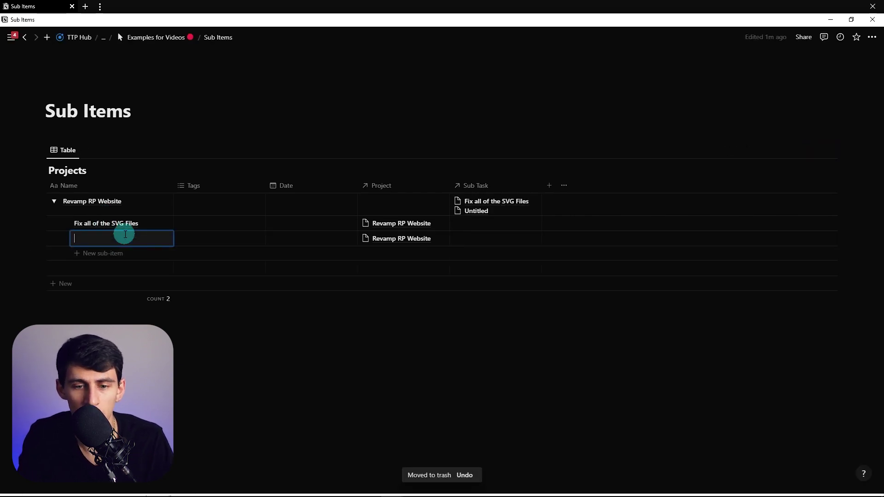
pyautogui.write('Update t')
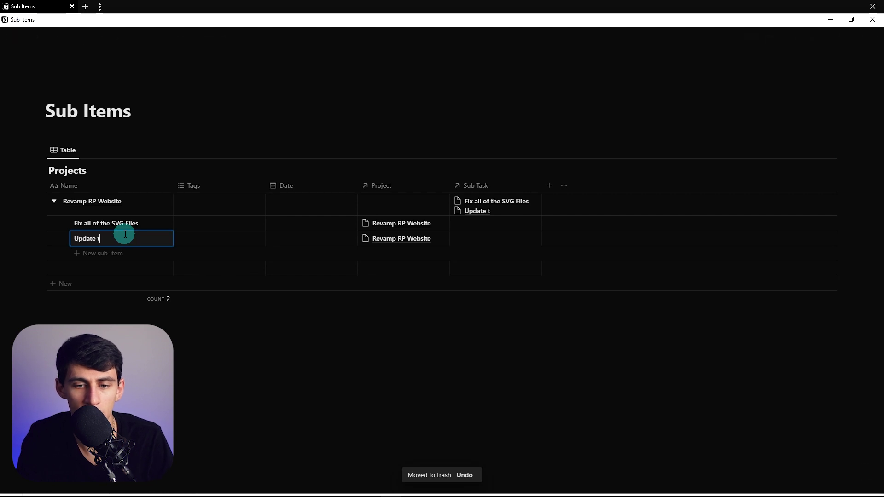
pyautogui.write('he Second Brain ')
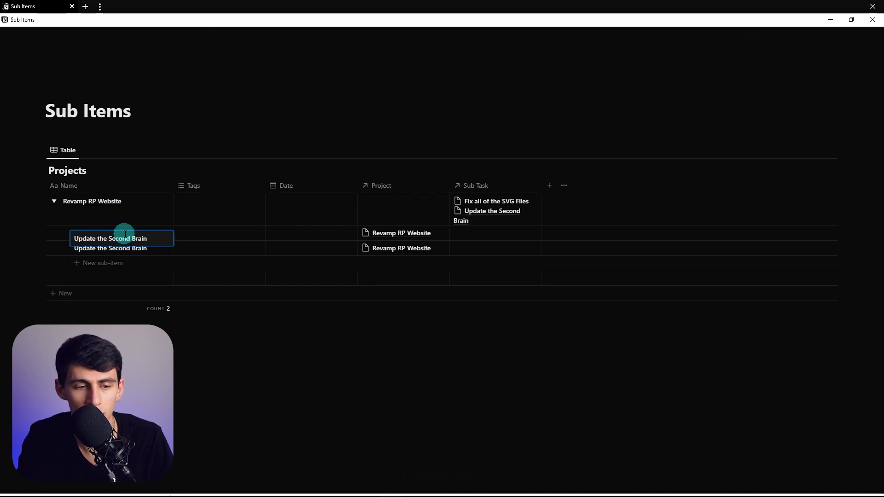
pyautogui.write('Template Page')
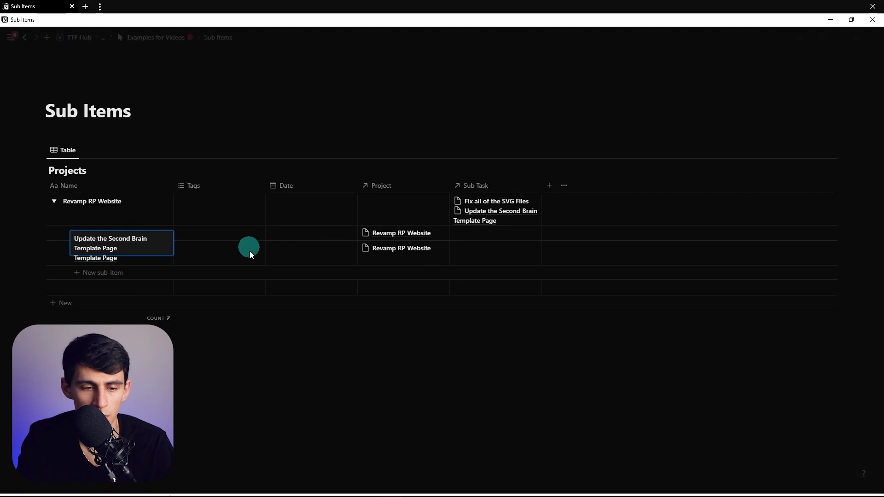
pyautogui.press('Escape')
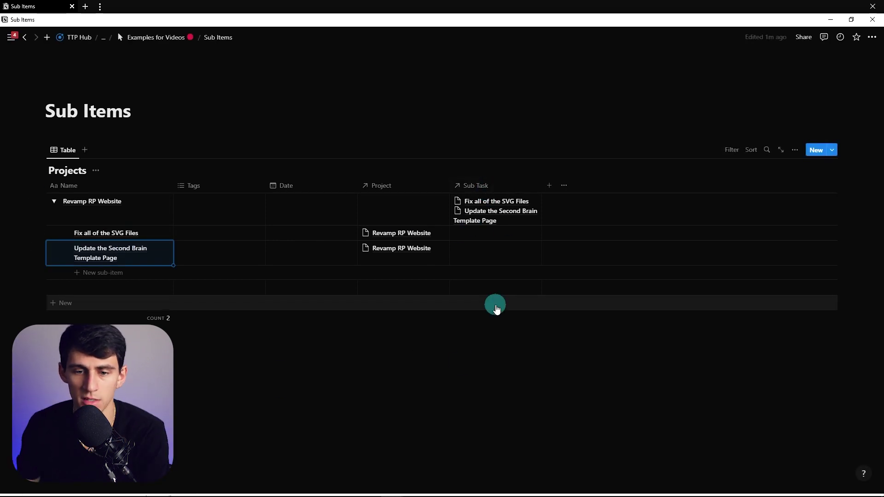
# - Hide the Sub Task and Project columns and show the table's property list
pyautogui.click(484, 185)
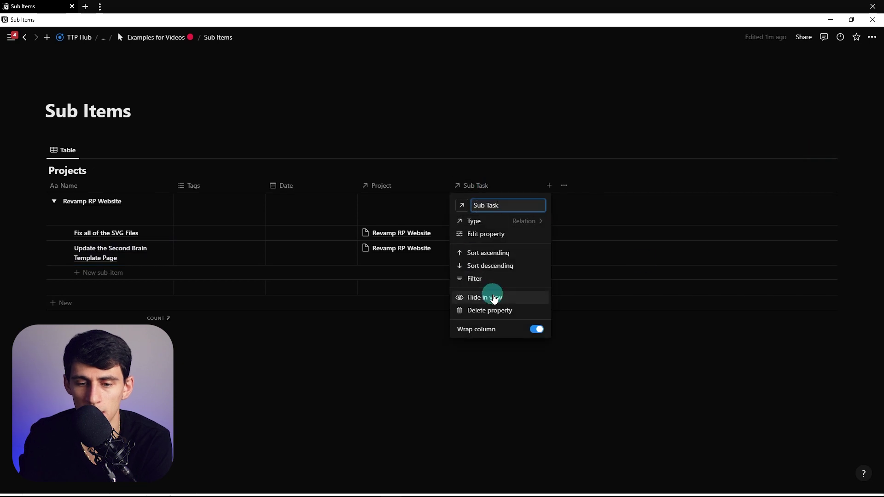
pyautogui.click(494, 298)
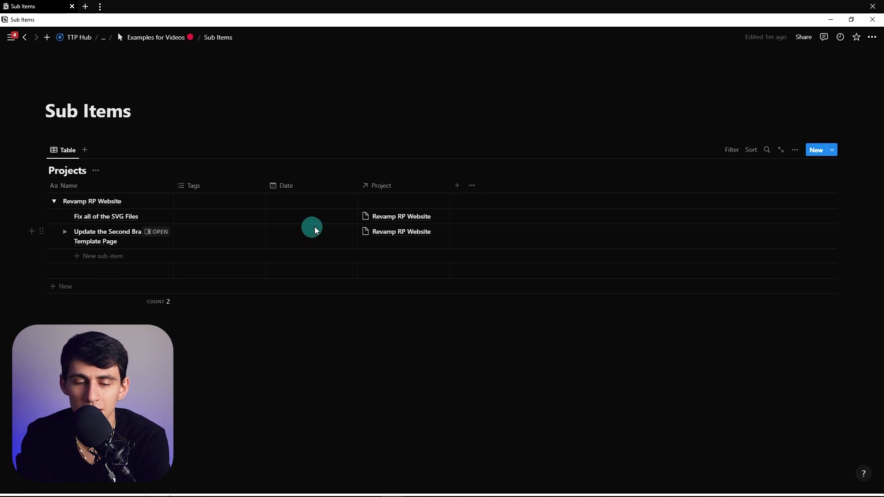
pyautogui.click(379, 184)
pyautogui.click(380, 296)
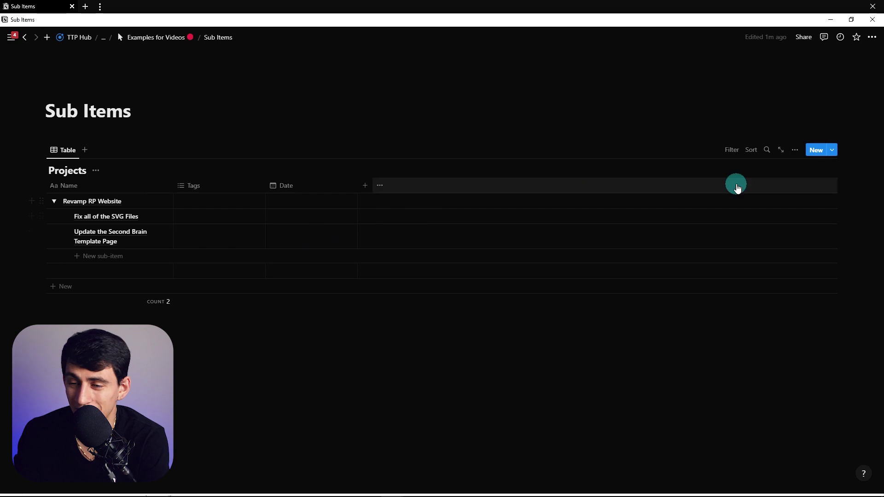
pyautogui.click(794, 150)
pyautogui.click(768, 230)
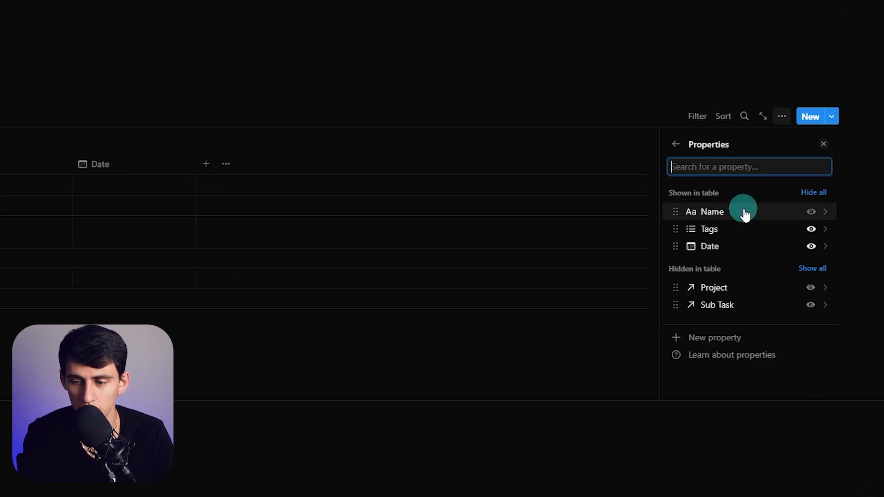
# - Add a narrow Checkbox property placed right after the Name column
pyautogui.click(714, 337)
pyautogui.write('ch')
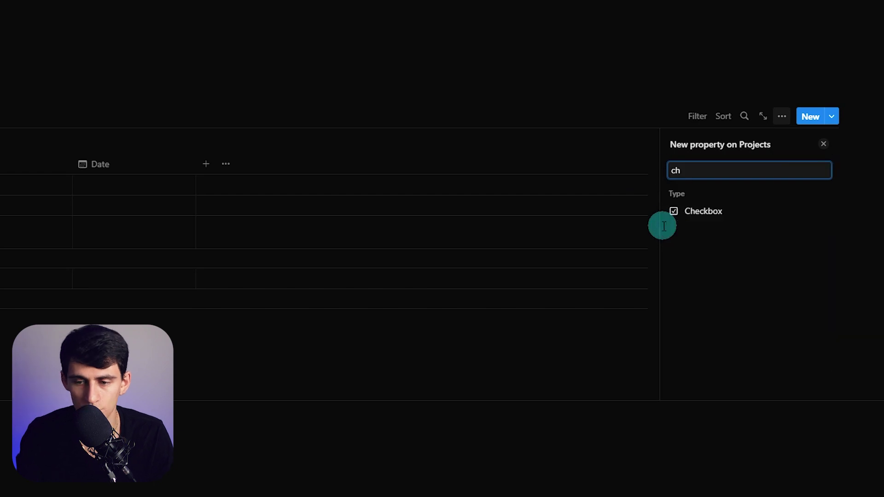
pyautogui.click(679, 222)
pyautogui.press('Escape')
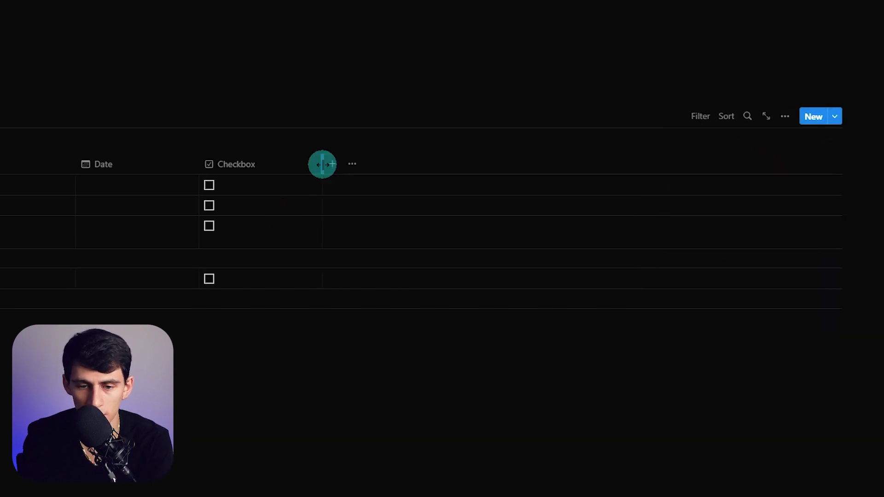
pyautogui.moveTo(322, 164); pyautogui.dragTo(0, 185)
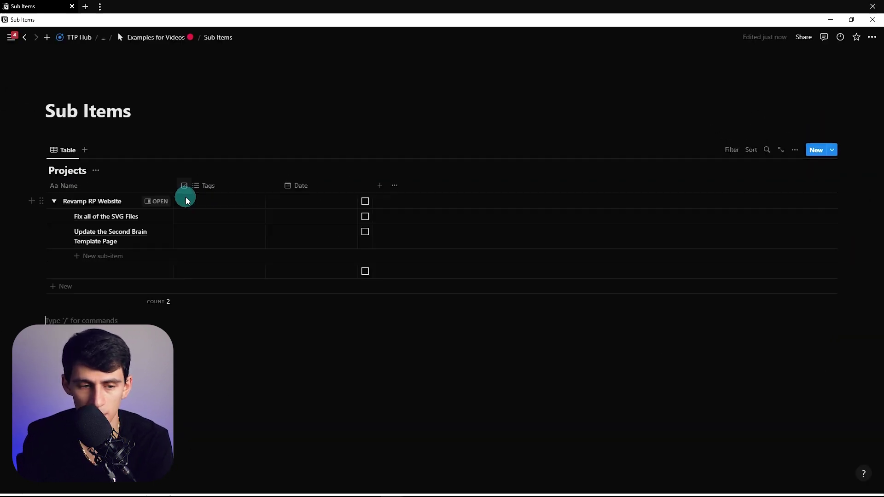
pyautogui.moveTo(187, 201); pyautogui.dragTo(187, 202)
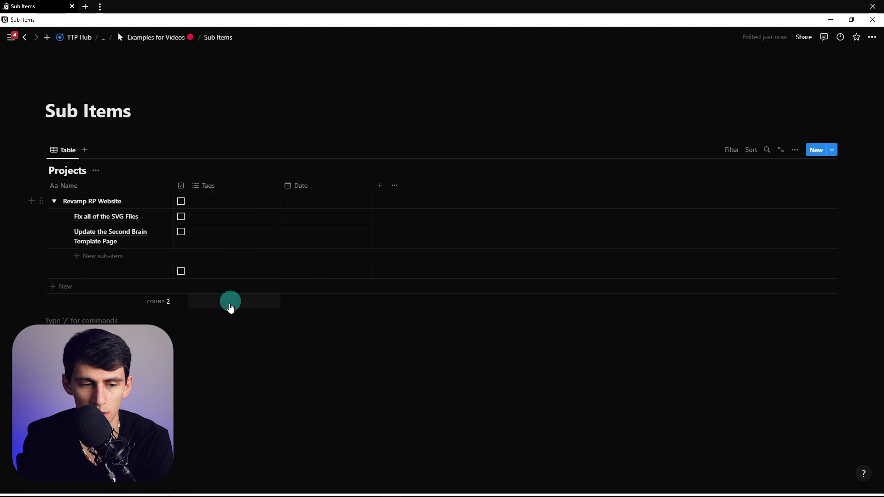
# - Tick the checkbox for 'Fix all of the SVG Files' only
pyautogui.click(181, 217)
pyautogui.click(181, 231)
pyautogui.click(181, 271)
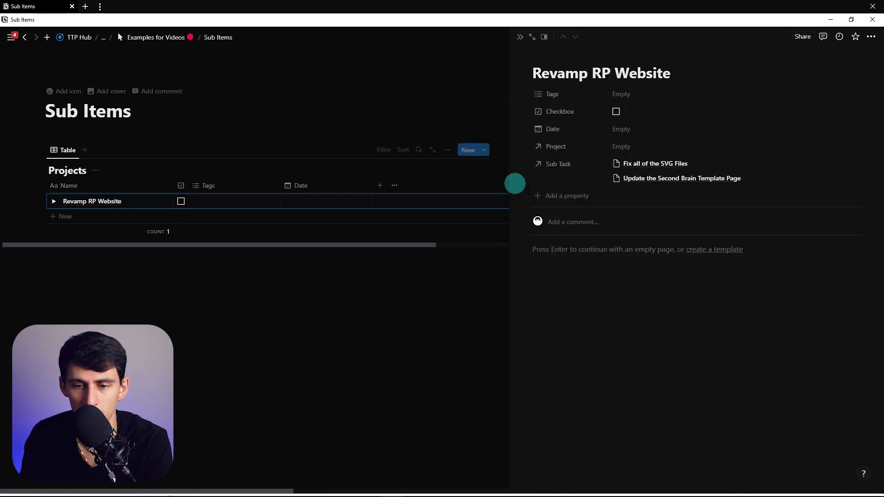
# - Add a 'Sub Tasks %' rollup of the Sub Task relation's Checkbox, calculating Percent checked
pyautogui.click(550, 196)
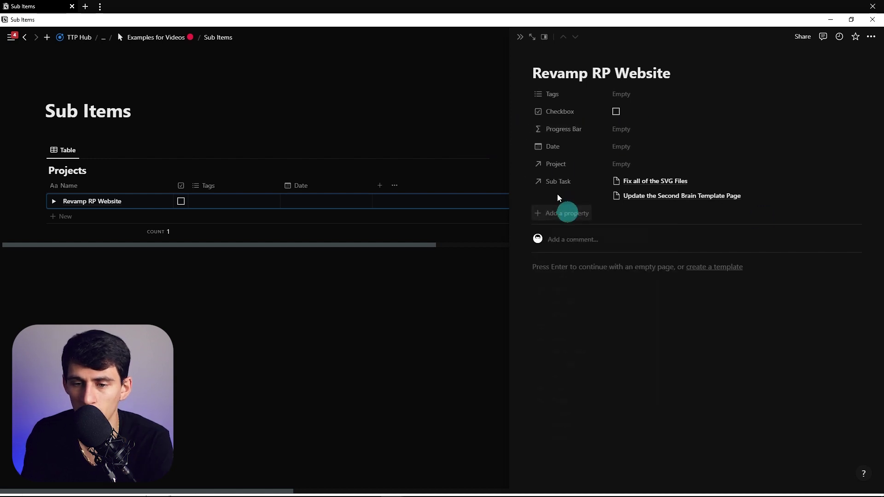
pyautogui.click(567, 211)
pyautogui.write('roll')
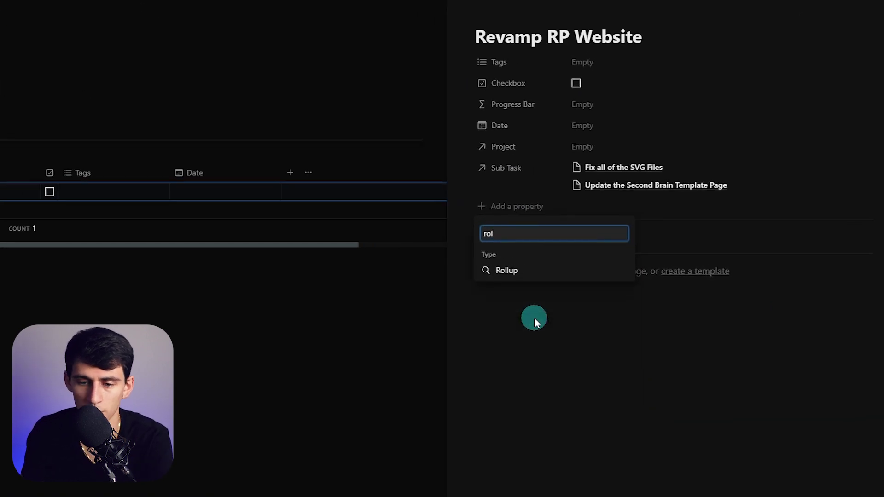
pyautogui.press('Return')
pyautogui.click(504, 271)
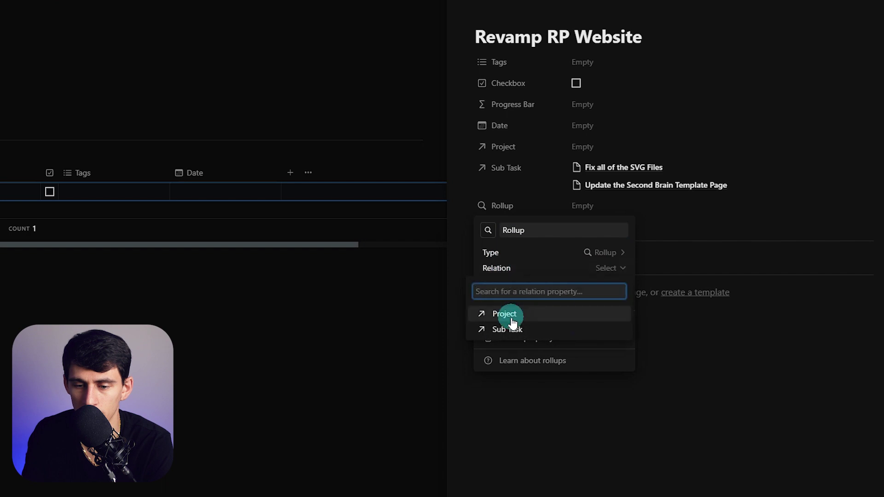
pyautogui.click(525, 331)
pyautogui.click(582, 282)
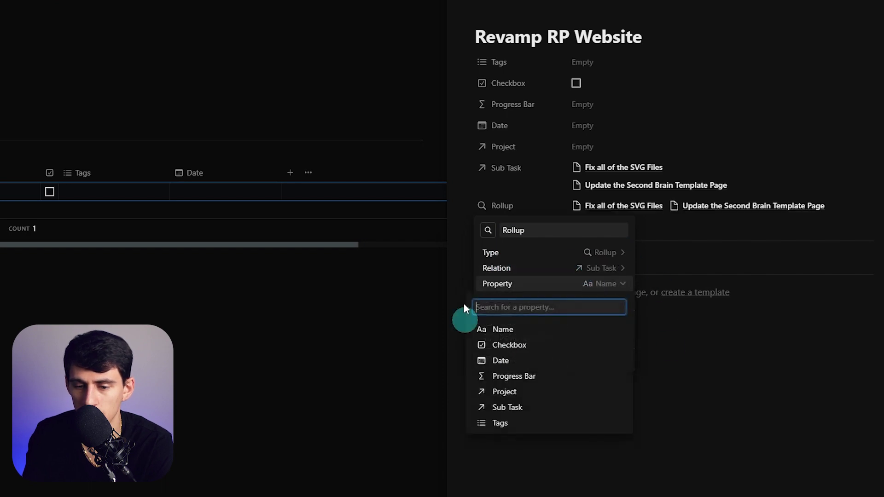
pyautogui.click(513, 343)
pyautogui.click(574, 300)
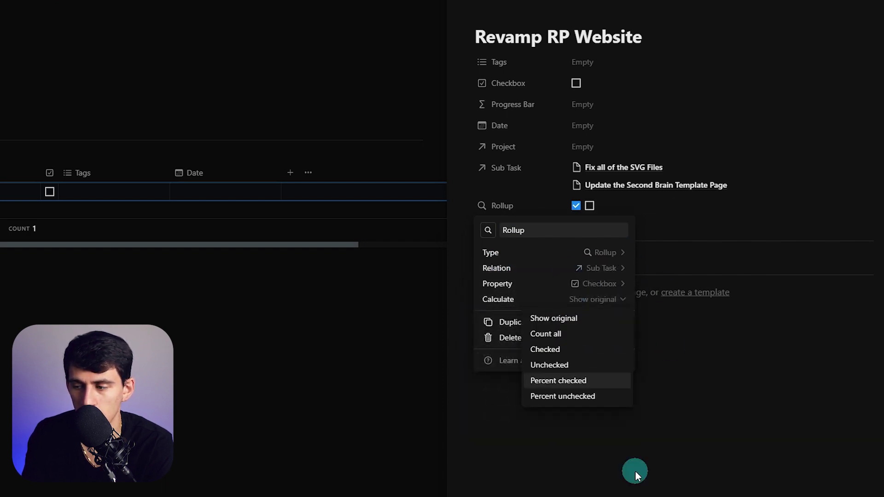
pyautogui.click(573, 380)
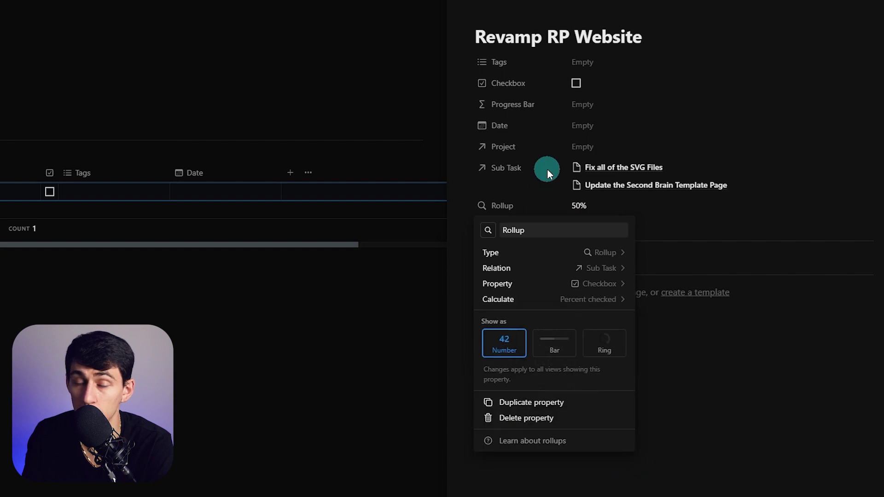
pyautogui.doubleClick(560, 230)
pyautogui.write('Sub')
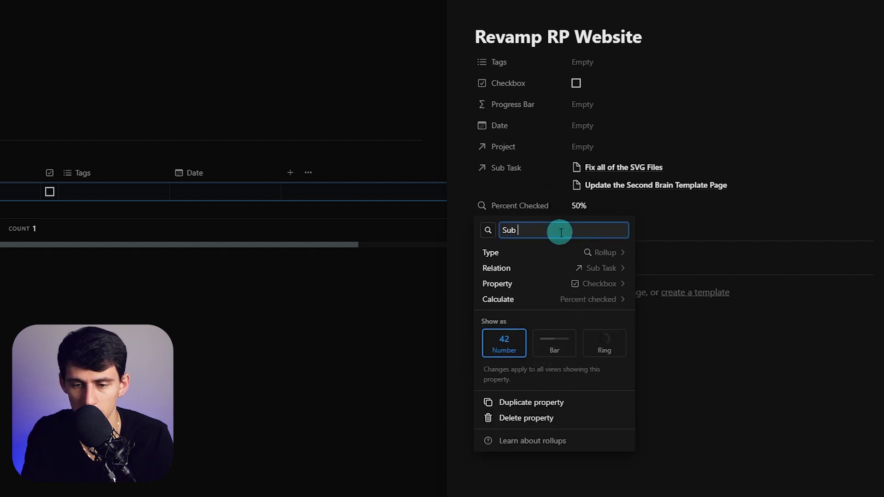
pyautogui.write(' Tasks %')
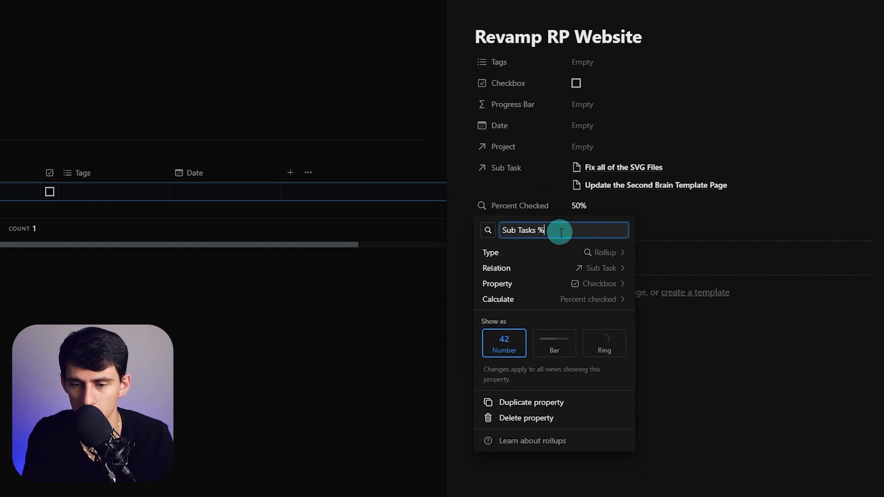
pyautogui.press('Return')
# - Create a Select property named 'Status' and move it just below Tags
pyautogui.click(520, 220)
pyautogui.write('s')
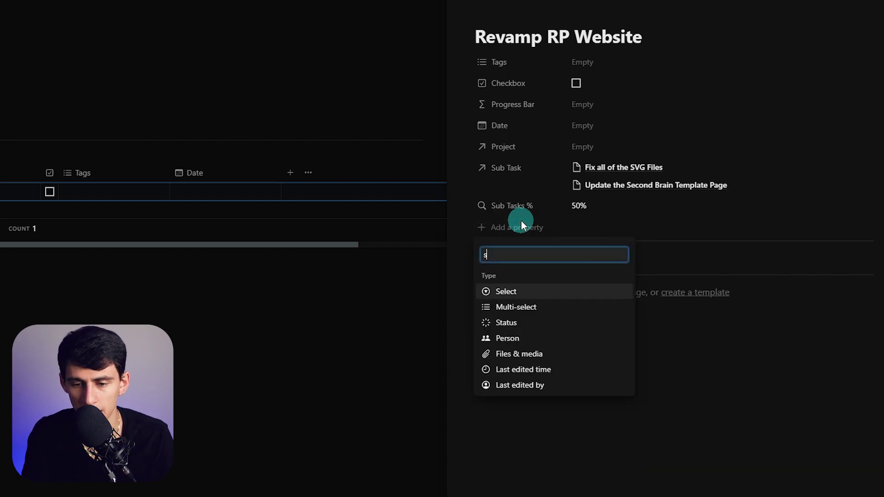
pyautogui.write('e')
pyautogui.press('Return')
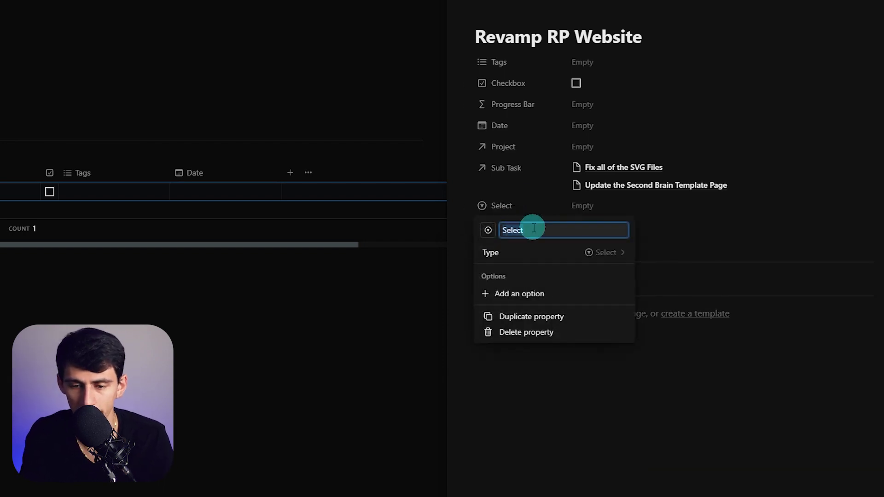
pyautogui.write('Status')
pyautogui.press('Return')
pyautogui.moveTo(529, 205); pyautogui.dragTo(529, 85)
# - Add Status options In Progress, Completed, On Hold and Archived
pyautogui.click(661, 85)
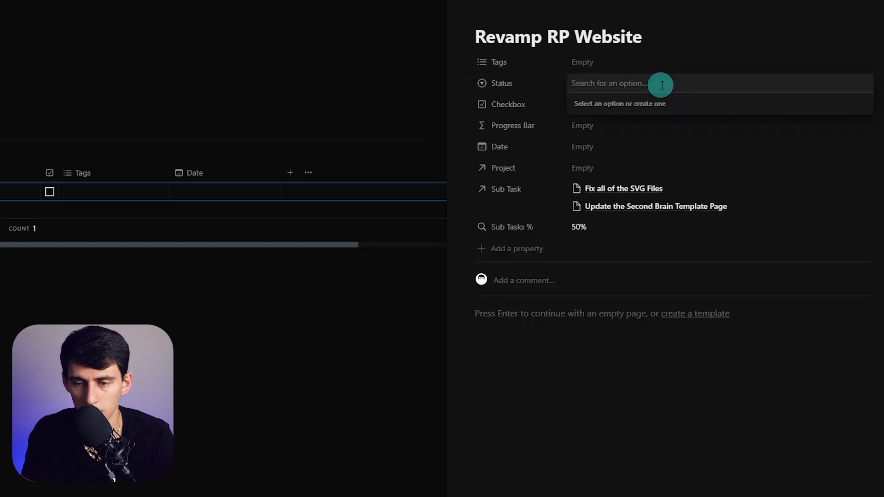
pyautogui.write('In')
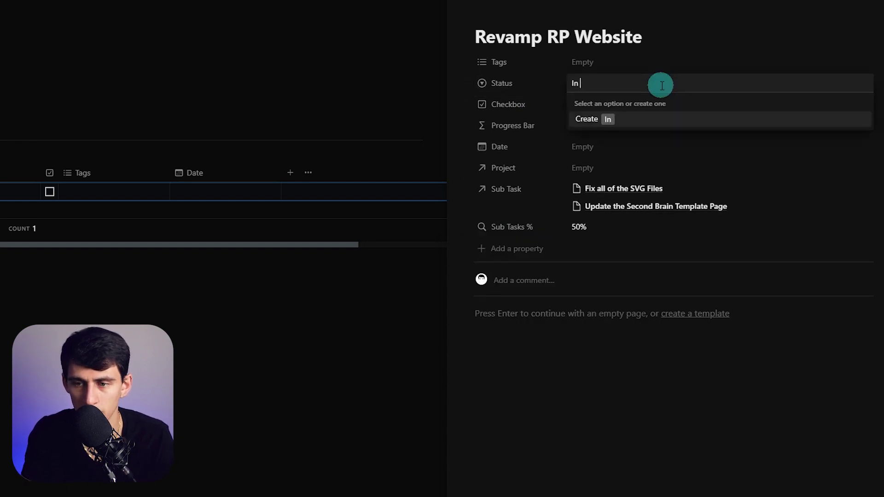
pyautogui.write('rogress')
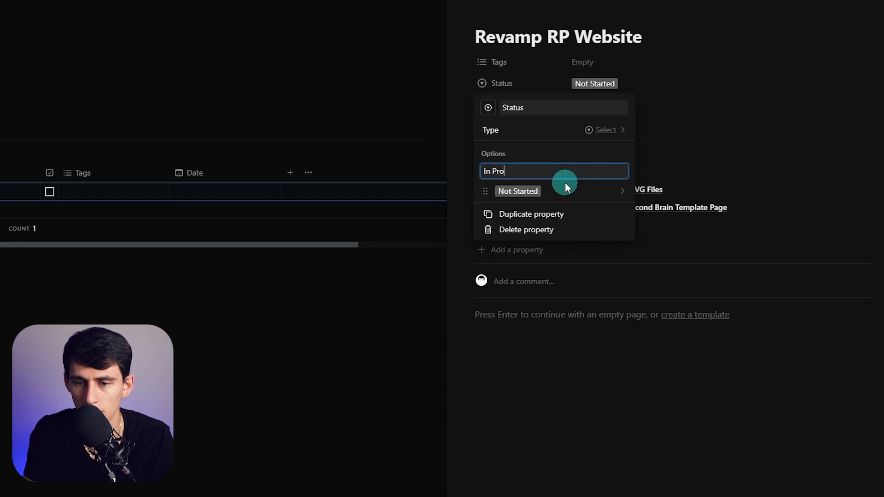
pyautogui.press('Return')
pyautogui.write('Completed')
pyautogui.press('Return')
pyautogui.write('On Hold')
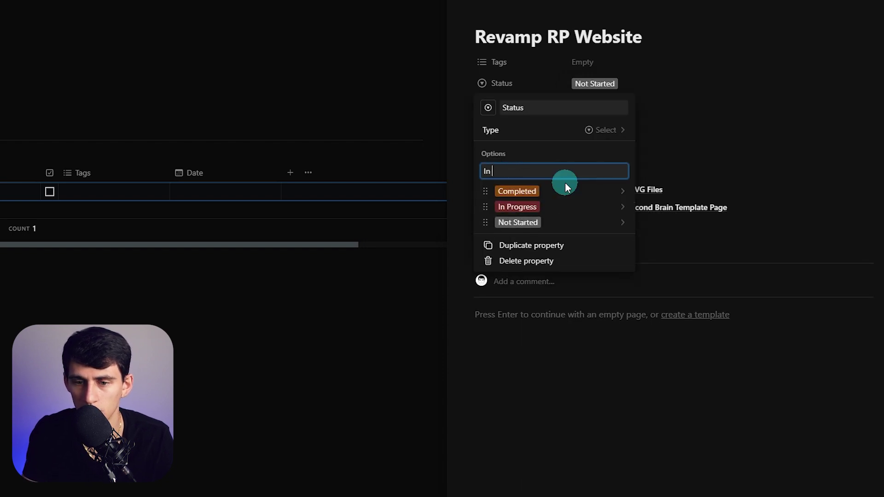
pyautogui.press('Return')
pyautogui.write('Archived')
pyautogui.press('Return')
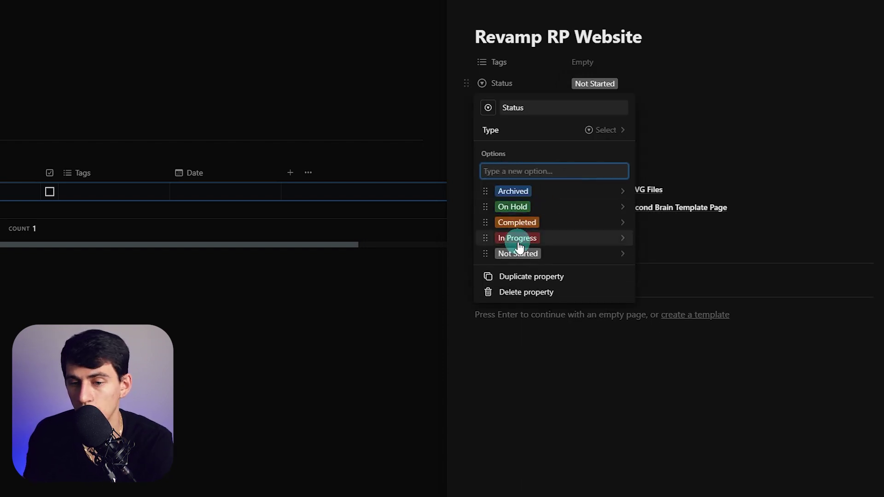
# - Reorder the Status options: Not Started and In Progress at top, Completed before Archived
pyautogui.moveTo(489, 239); pyautogui.dragTo(492, 171)
pyautogui.moveTo(518, 254); pyautogui.dragTo(518, 192)
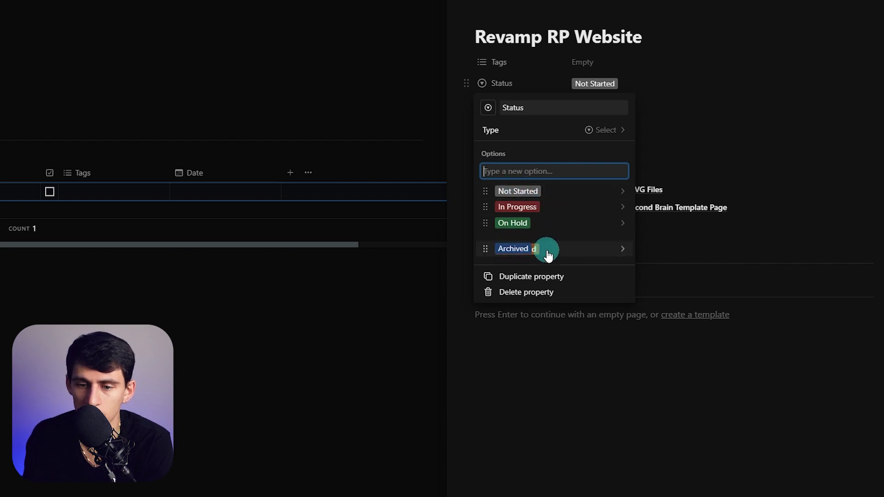
pyautogui.moveTo(547, 255); pyautogui.dragTo(541, 245)
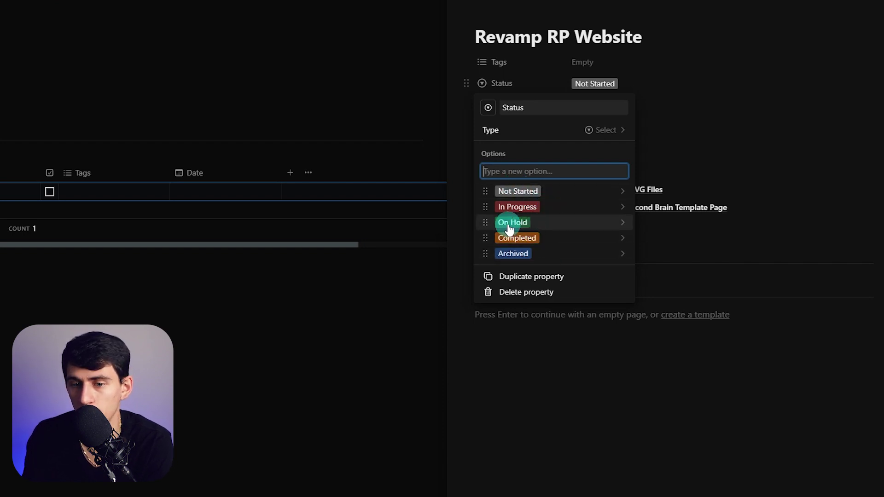
pyautogui.click(529, 191)
pyautogui.click(529, 76)
pyautogui.click(288, 280)
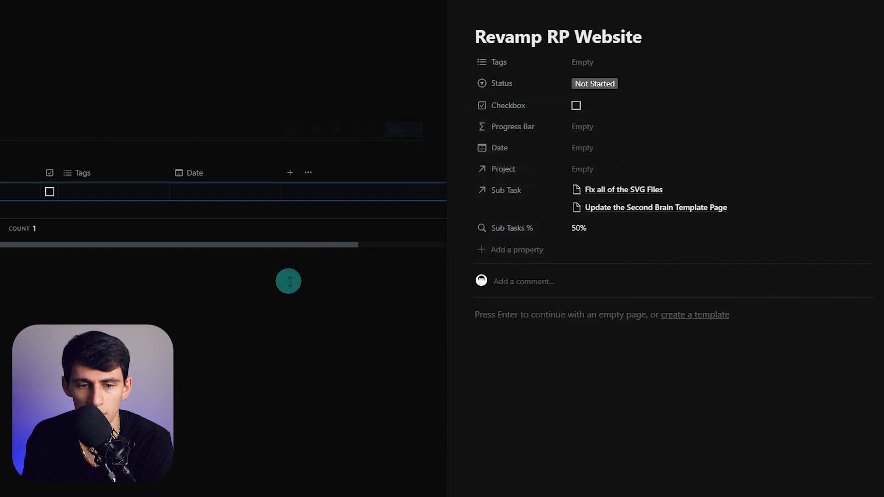
# - Unhide the Status column in the table and make it narrower
pyautogui.click(308, 173)
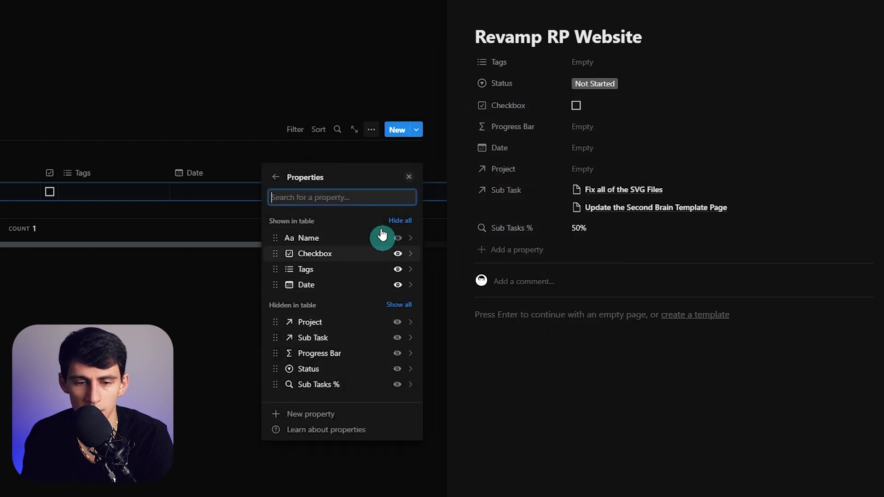
pyautogui.write('sta')
pyautogui.click(397, 254)
pyautogui.press('Escape')
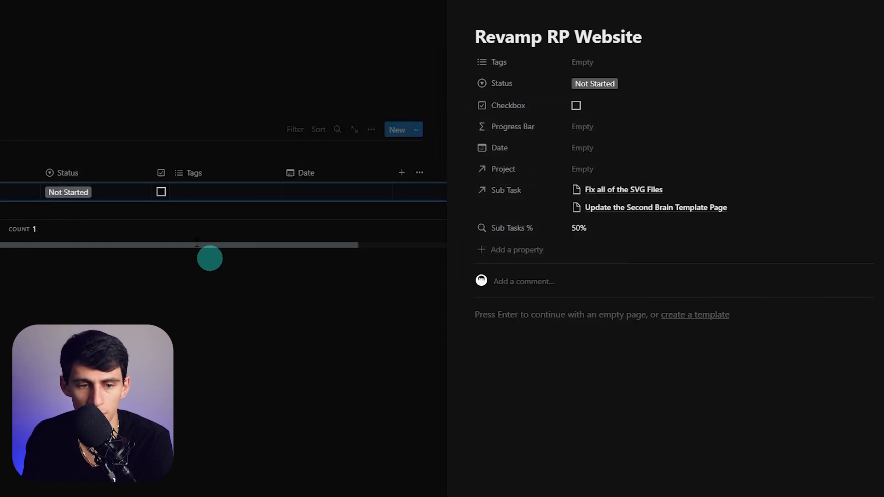
pyautogui.moveTo(150, 175); pyautogui.dragTo(122, 175)
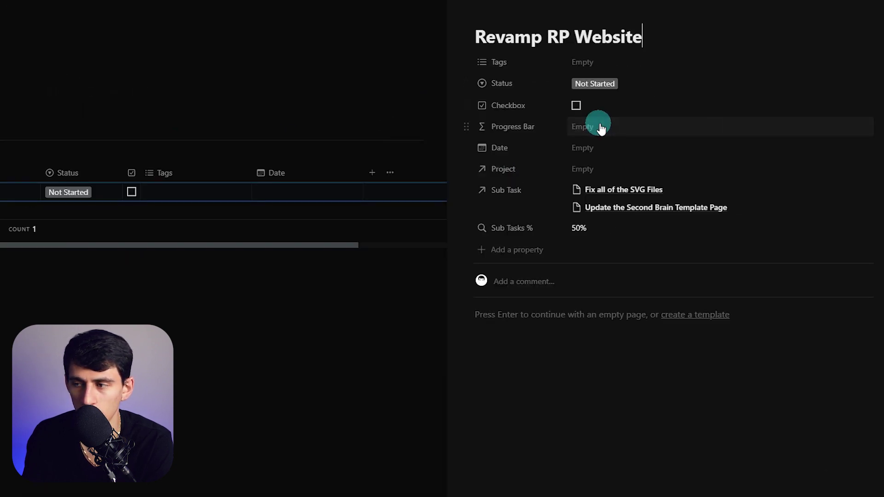
pyautogui.click(600, 127)
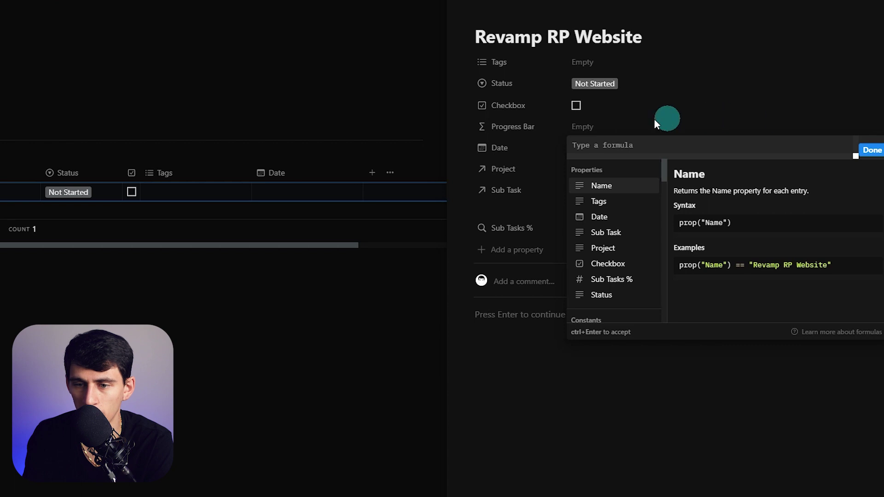
# - Set the Progress Bar formula to return 1 when Status is Completed or Checkbox is ticked, else Sub Tasks %
pyautogui.press('Escape')
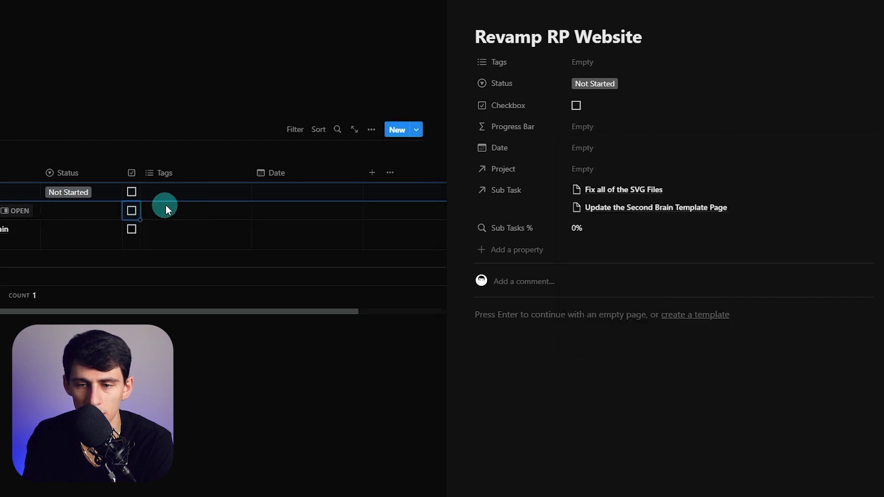
pyautogui.click(78, 196)
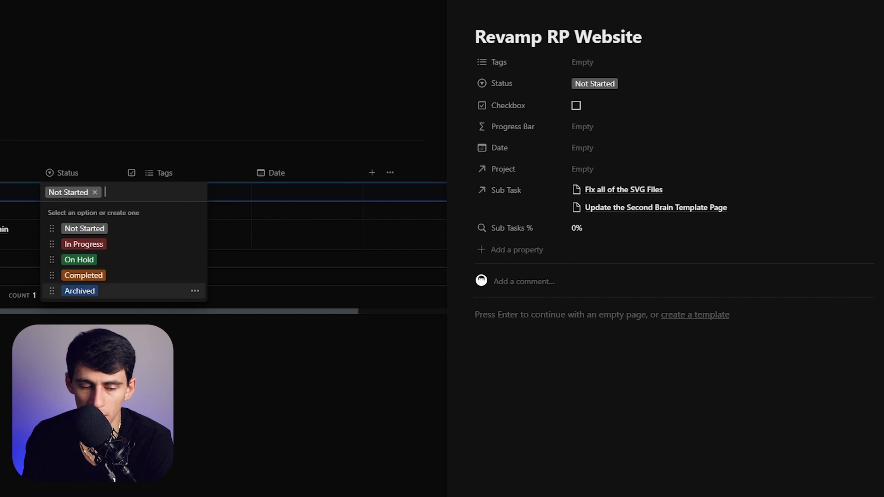
pyautogui.press('Escape')
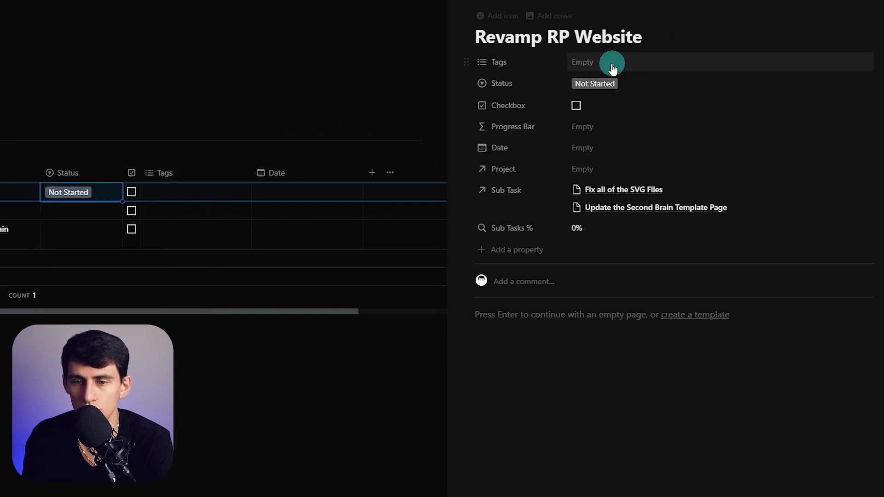
pyautogui.click(590, 127)
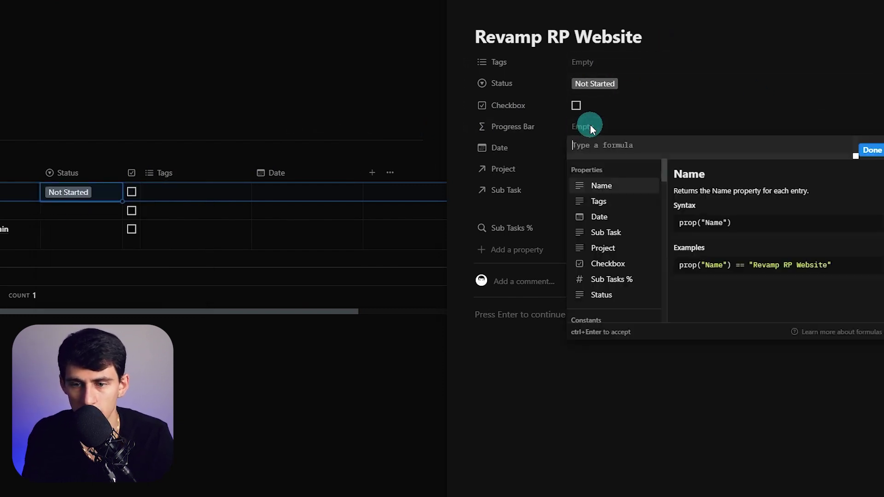
pyautogui.write('if(prop')
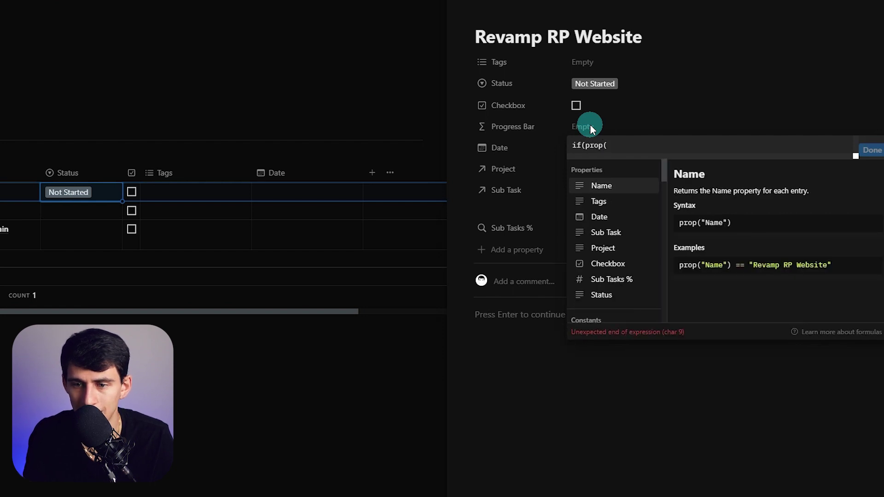
pyautogui.write('("Status") == compl')
pyautogui.press('BackSpace')
pyautogui.press('BackSpace')
pyautogui.press('BackSpace')
pyautogui.press('BackSpace')
pyautogui.press('BackSpace')
pyautogui.write('"Completed", 1, if(')
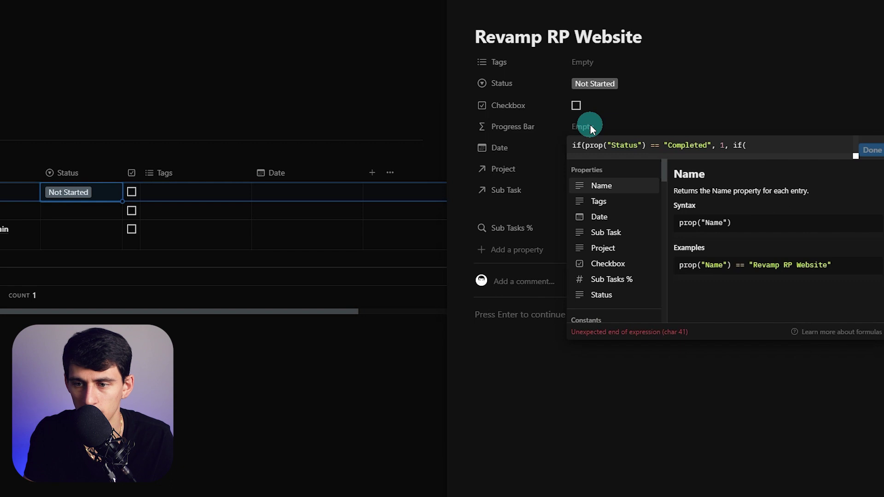
pyautogui.write('prop("Checkbox") == ')
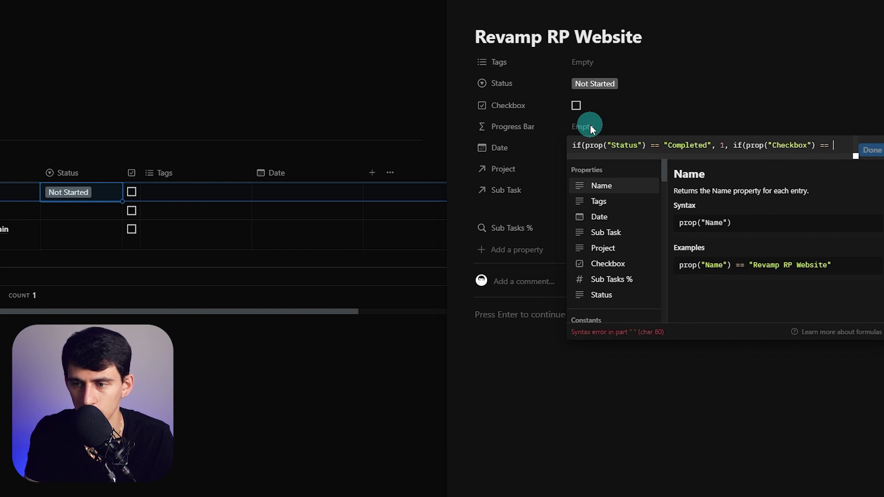
pyautogui.write('true, 1, prop')
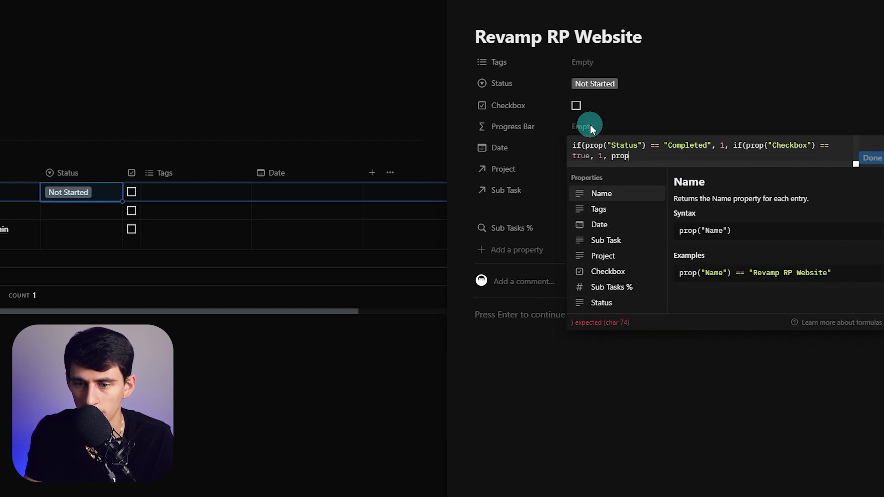
pyautogui.write('("Sub Tasks ')
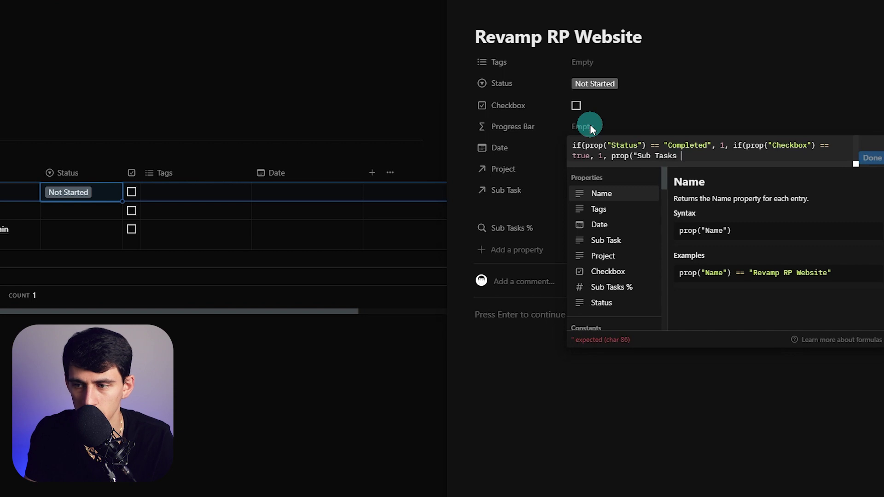
pyautogui.write('%"')
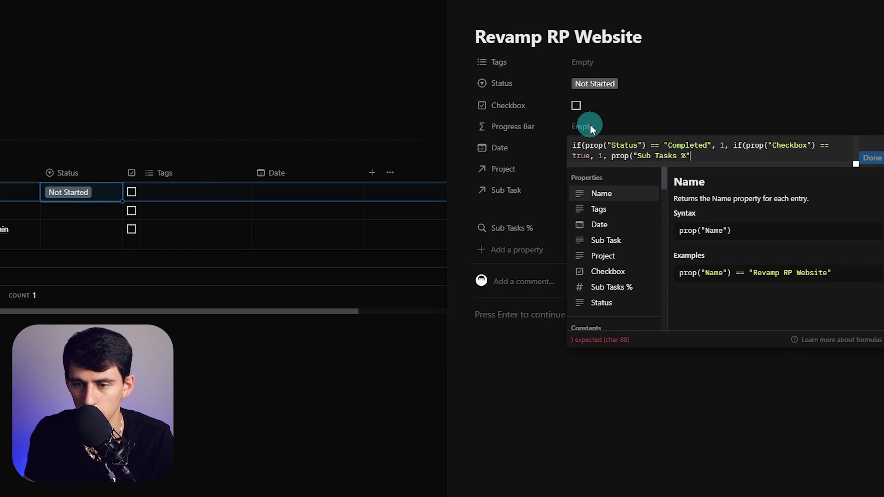
pyautogui.write('))')
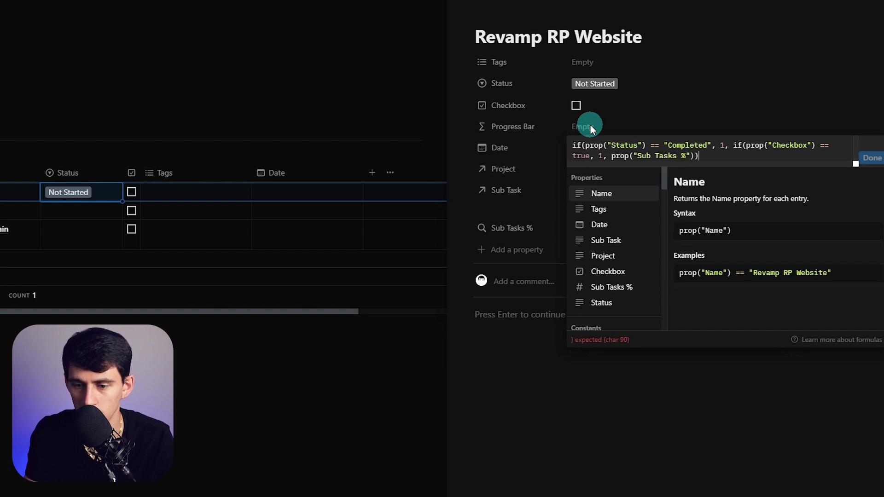
pyautogui.write(')')
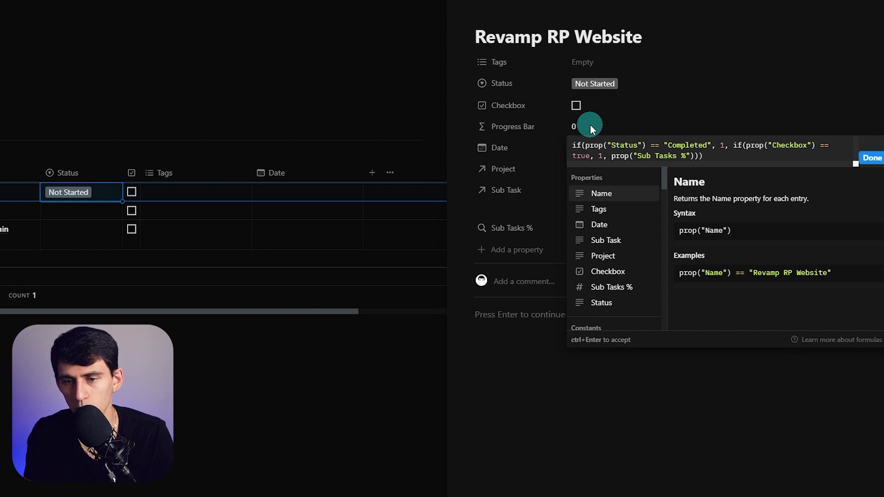
pyautogui.hotkey('ctrl', 'Return')
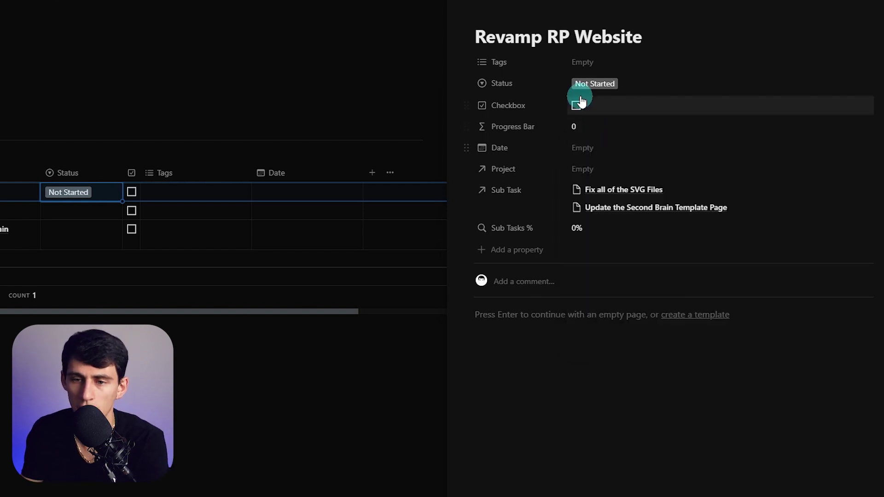
# - Test the formula by toggling Status to Completed and back, and ticking then unticking both sub-tasks
pyautogui.click(588, 84)
pyautogui.click(610, 167)
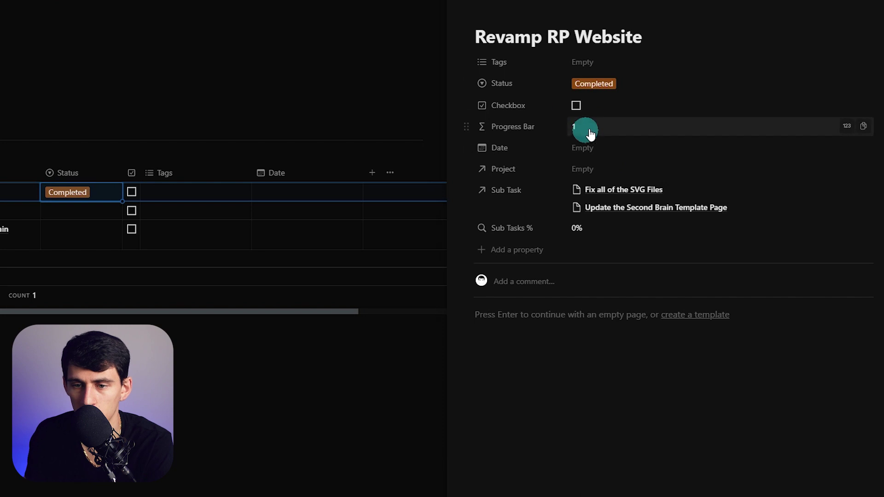
pyautogui.click(595, 85)
pyautogui.click(599, 120)
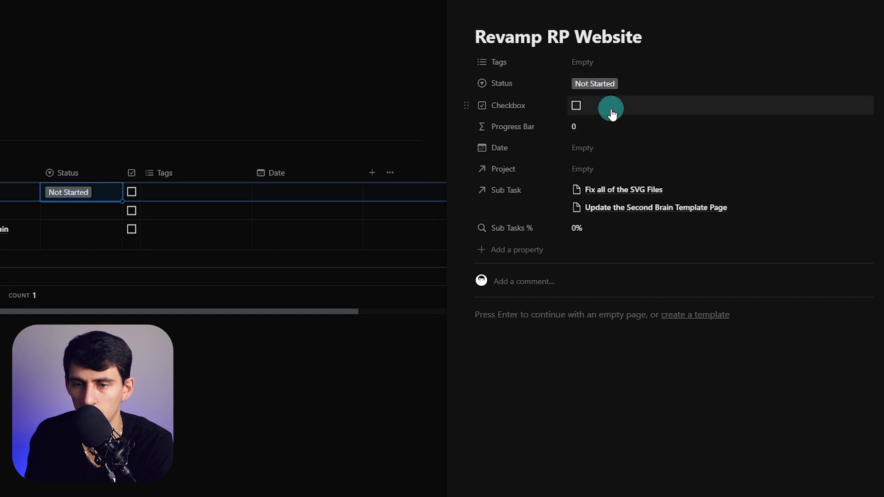
pyautogui.click(583, 108)
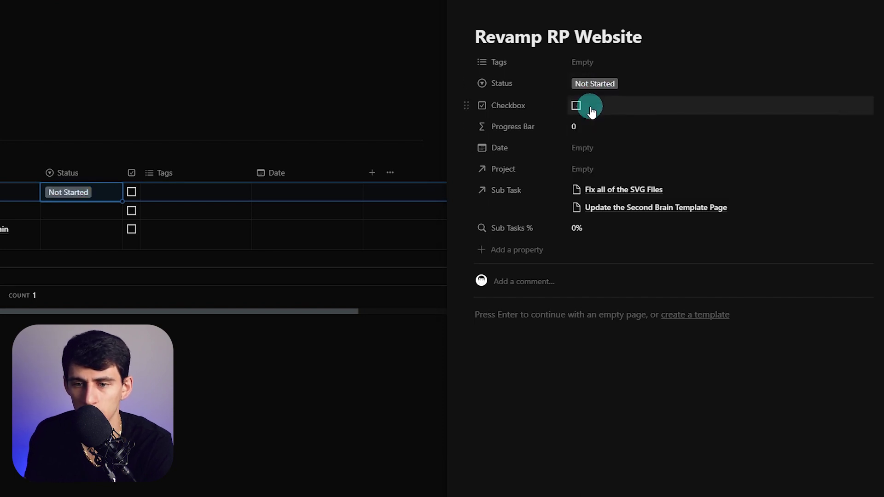
pyautogui.click(131, 211)
pyautogui.click(131, 229)
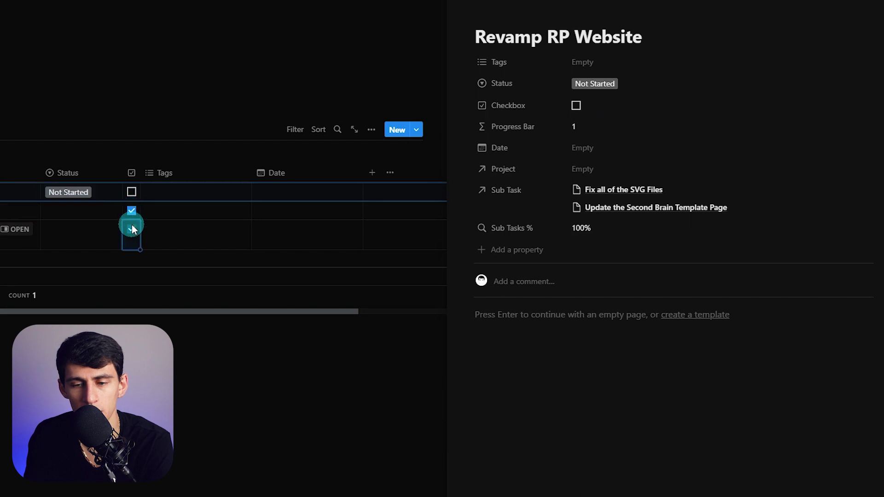
pyautogui.click(131, 228)
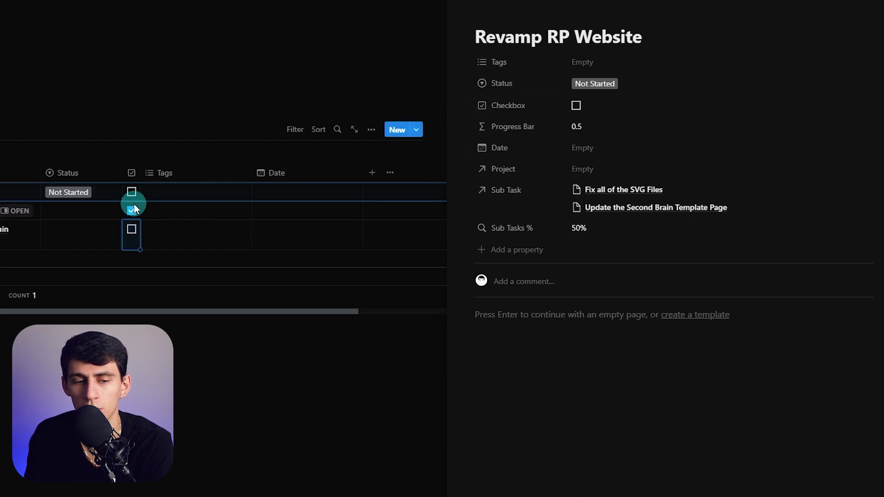
pyautogui.click(131, 210)
pyautogui.click(624, 130)
# - Format Progress Bar as Percent, displayed as a blue bar
pyautogui.click(502, 127)
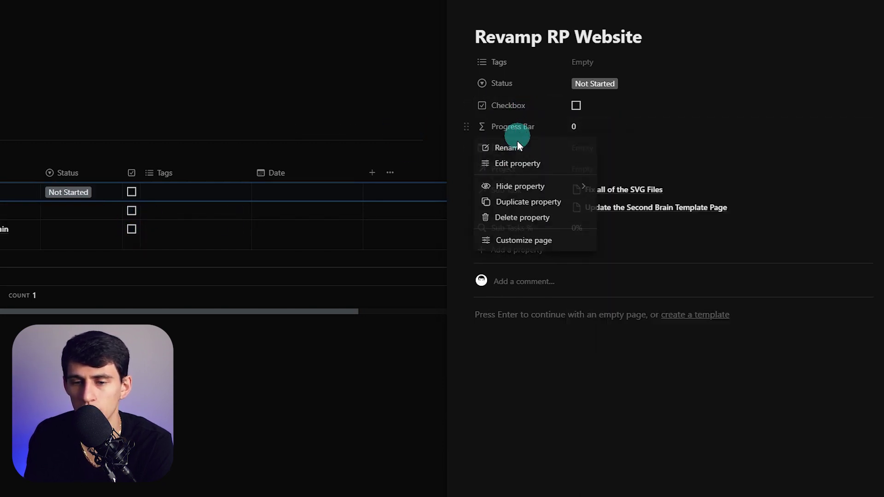
pyautogui.click(523, 132)
pyautogui.click(547, 250)
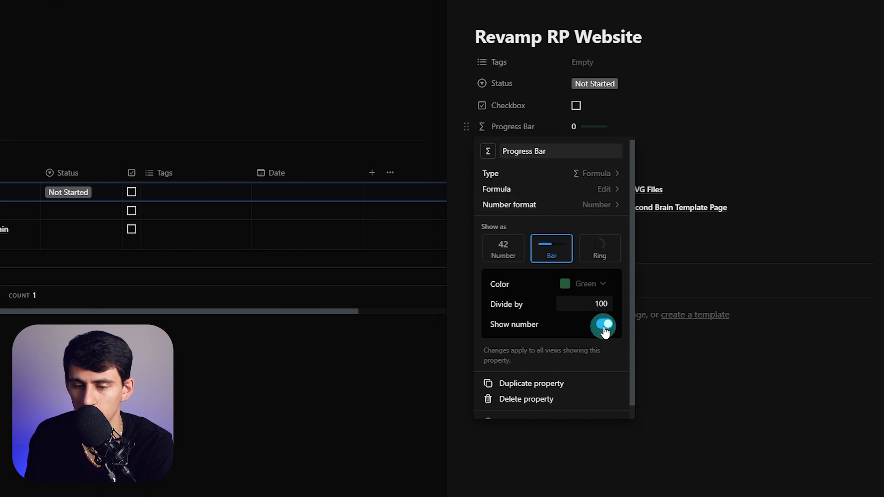
pyautogui.click(596, 284)
pyautogui.click(581, 399)
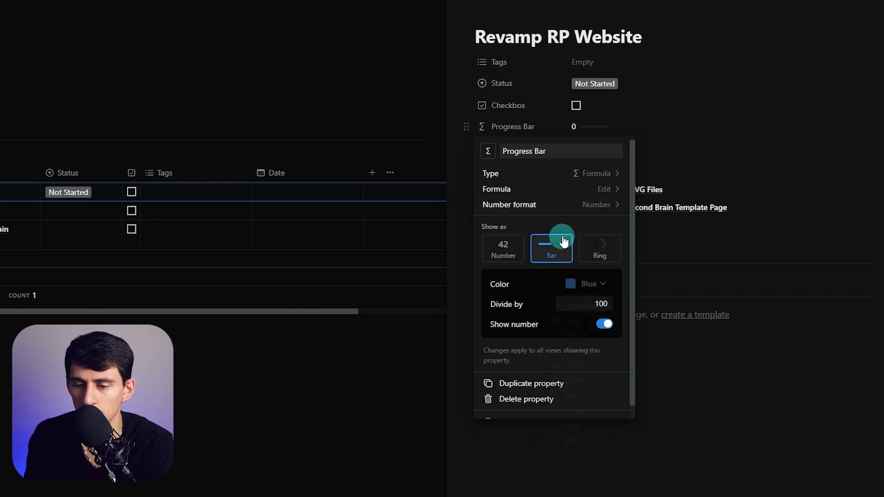
pyautogui.scroll(-1, 568, 325)
pyautogui.click(571, 193)
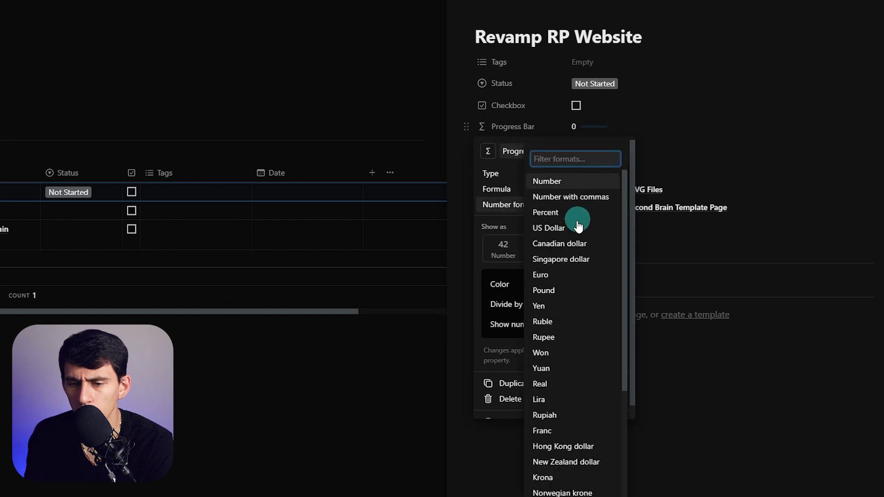
pyautogui.click(578, 212)
pyautogui.click(598, 255)
pyautogui.click(568, 248)
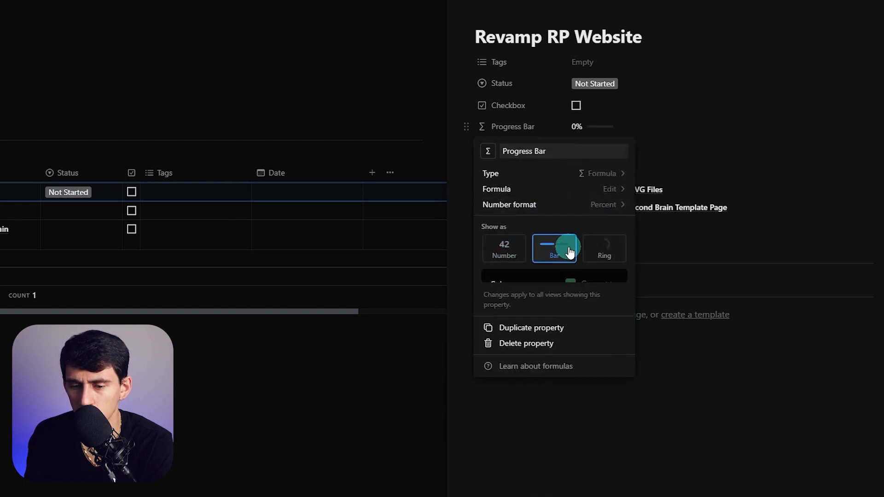
pyautogui.click(594, 284)
pyautogui.click(579, 399)
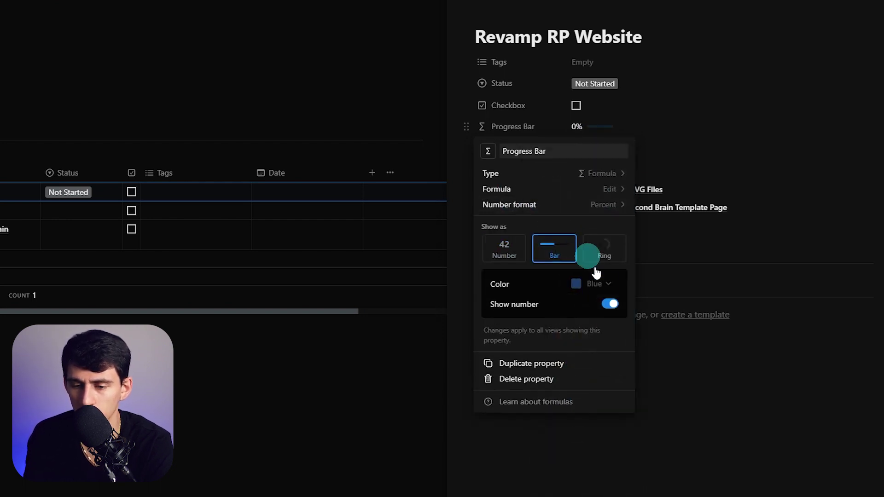
pyautogui.click(591, 98)
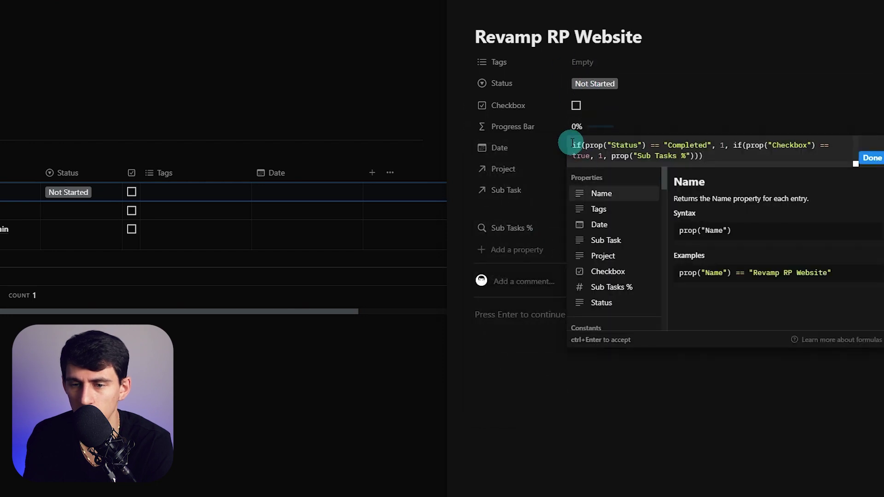
# - Wrap the Progress Bar formula in round(…*100)/100 so the percentage displays rounded
pyautogui.click(573, 145)
pyautogui.write('round')
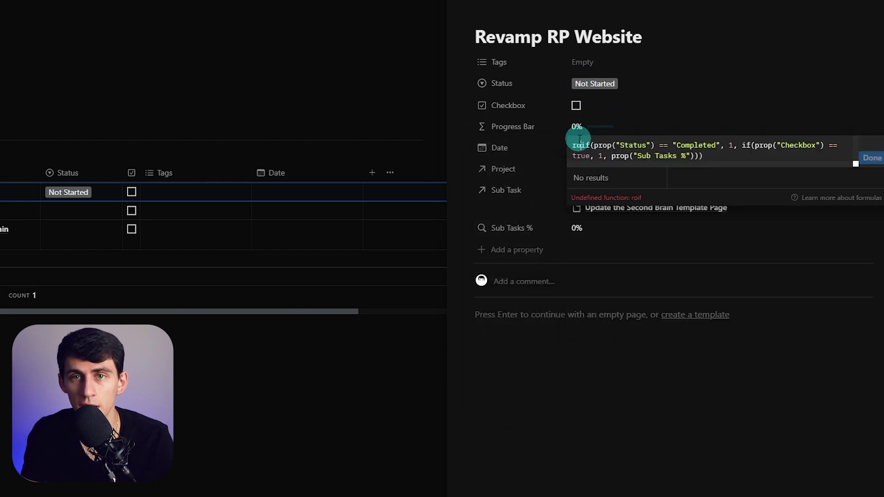
pyautogui.write('(')
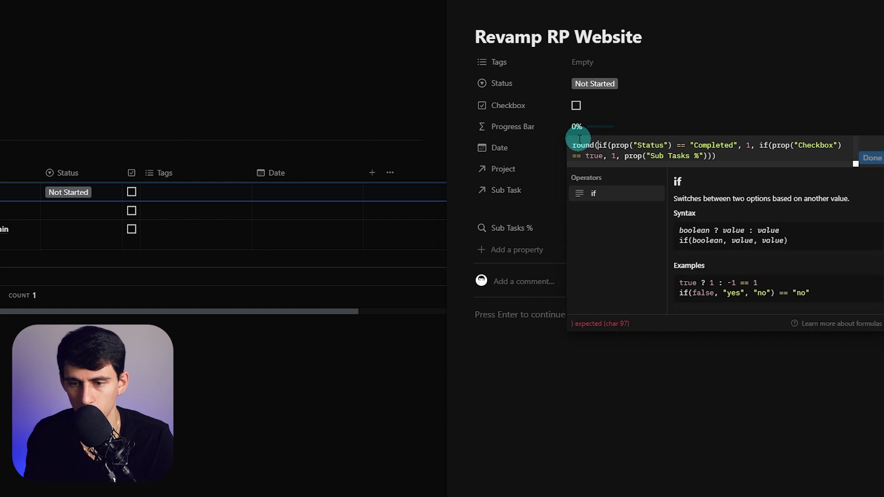
pyautogui.click(723, 155)
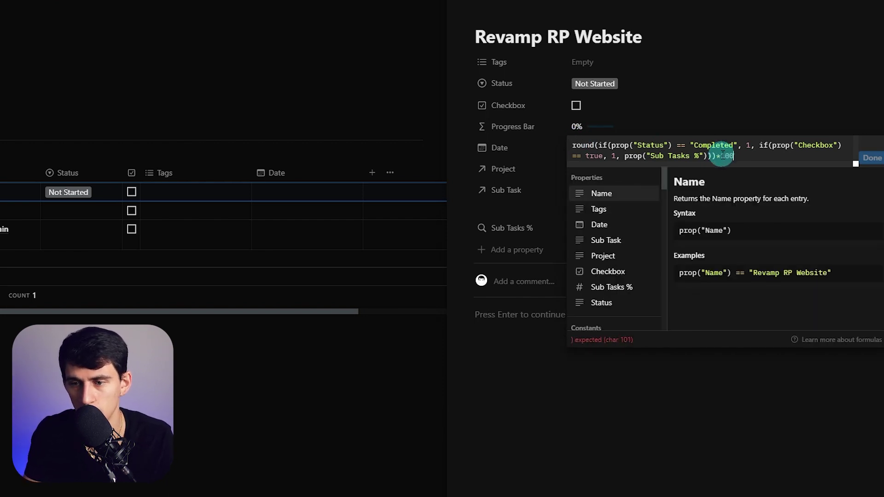
pyautogui.write('*100)/100')
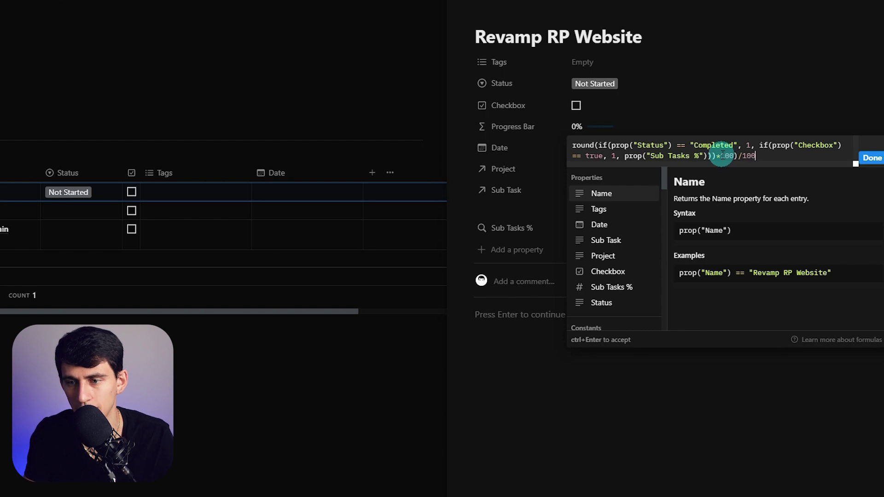
pyautogui.click(872, 157)
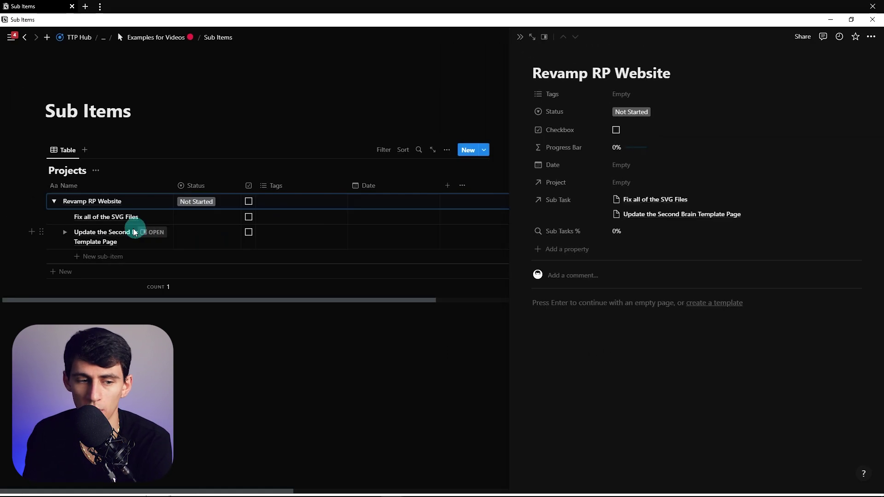
pyautogui.rightClick(129, 233)
# - Add a third sub-item named 'example' under Revamp RP Website and tick it as done
pyautogui.click(152, 274)
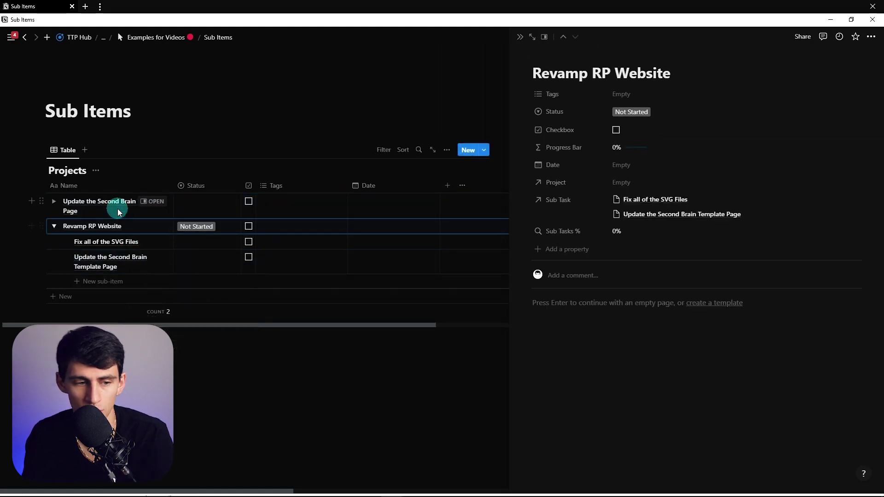
pyautogui.click(98, 255)
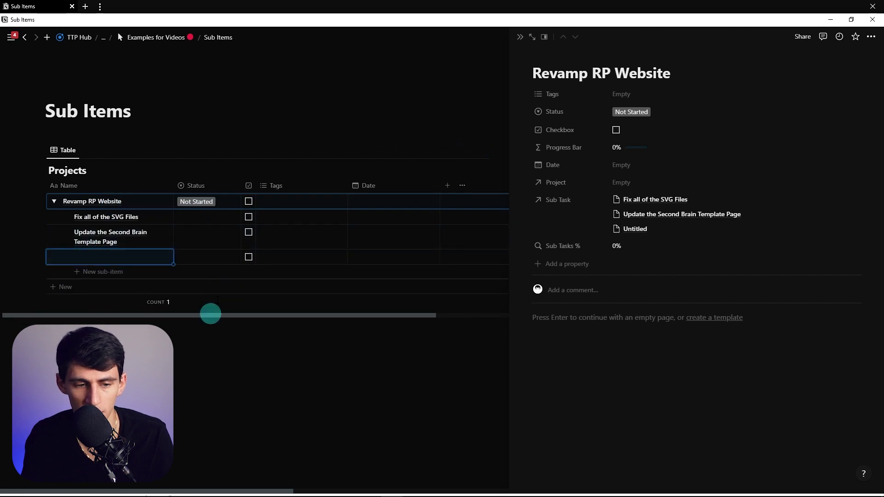
pyautogui.write('example')
pyautogui.click(249, 256)
# - Remove the rounding from the Progress Bar formula, untick example, and close the project page
pyautogui.click(638, 156)
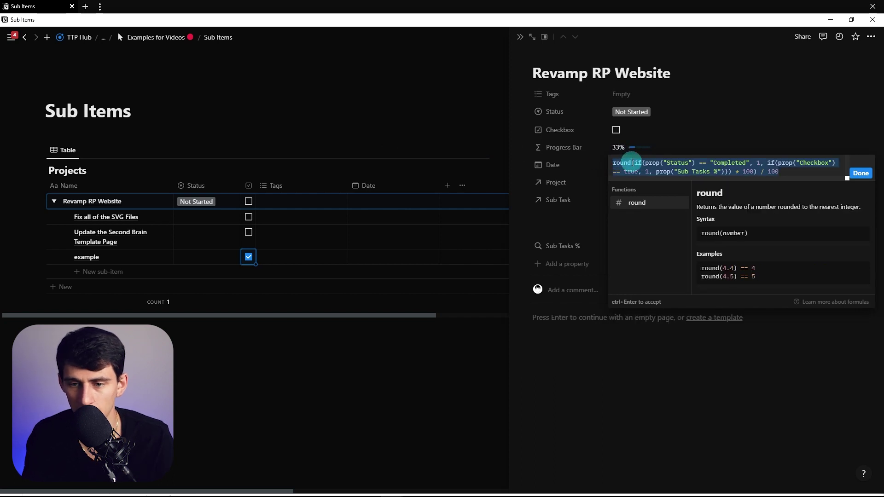
pyautogui.press('End')
pyautogui.press('BackSpace')
pyautogui.press('BackSpace')
pyautogui.press('BackSpace')
pyautogui.press('BackSpace')
pyautogui.press('BackSpace')
pyautogui.press('BackSpace')
pyautogui.press('BackSpace')
pyautogui.press('BackSpace')
pyautogui.press('BackSpace')
pyautogui.press('BackSpace')
pyautogui.press('BackSpace')
pyautogui.press('BackSpace')
pyautogui.press('BackSpace')
pyautogui.press('Home')
pyautogui.press('Delete')
pyautogui.press('Delete')
pyautogui.press('Delete')
pyautogui.press('Delete')
pyautogui.press('Delete')
pyautogui.press('Delete')
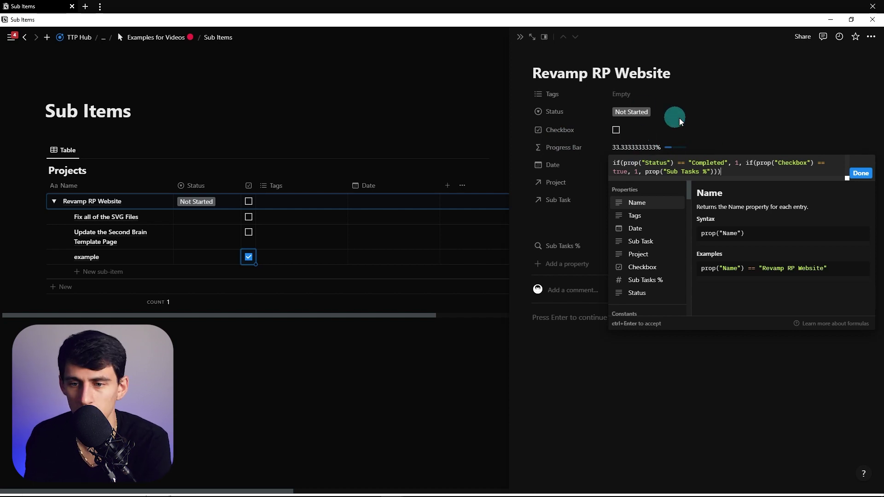
pyautogui.click(716, 119)
pyautogui.click(519, 37)
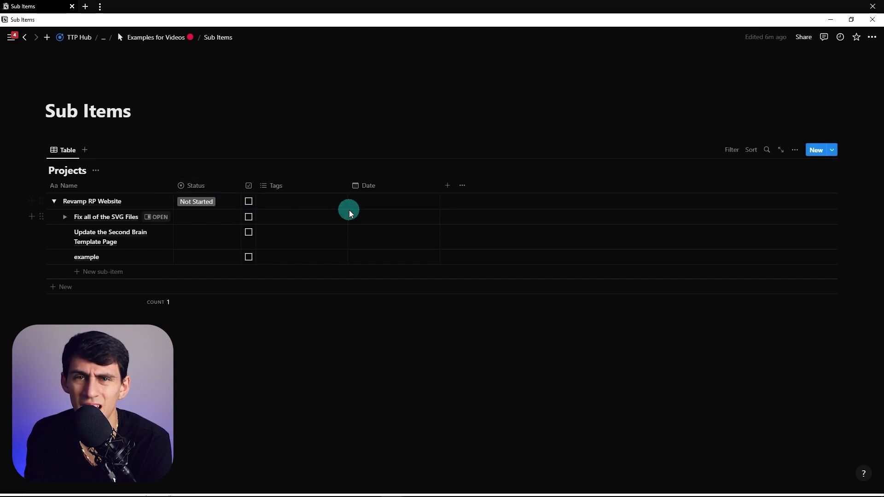
# - Duplicate the table view as a board, reorder its status columns, and move Revamp RP Website into In Progress
pyautogui.click(67, 154)
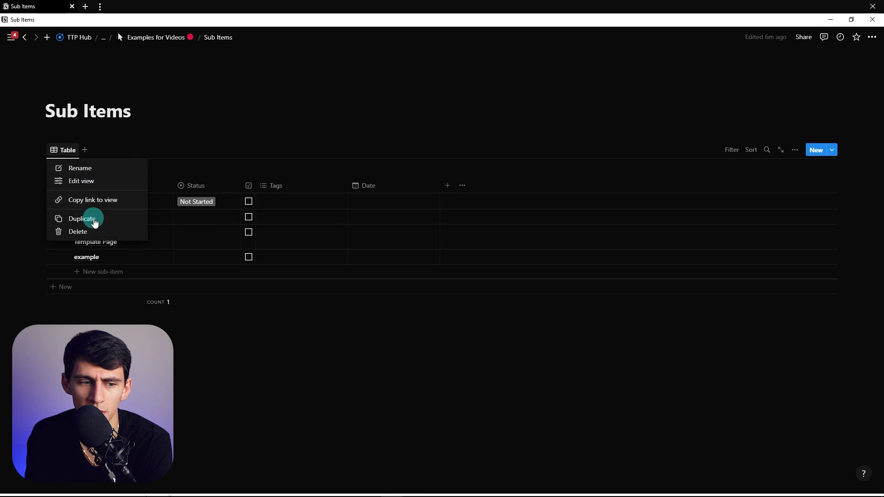
pyautogui.click(92, 219)
pyautogui.click(731, 206)
pyautogui.click(777, 206)
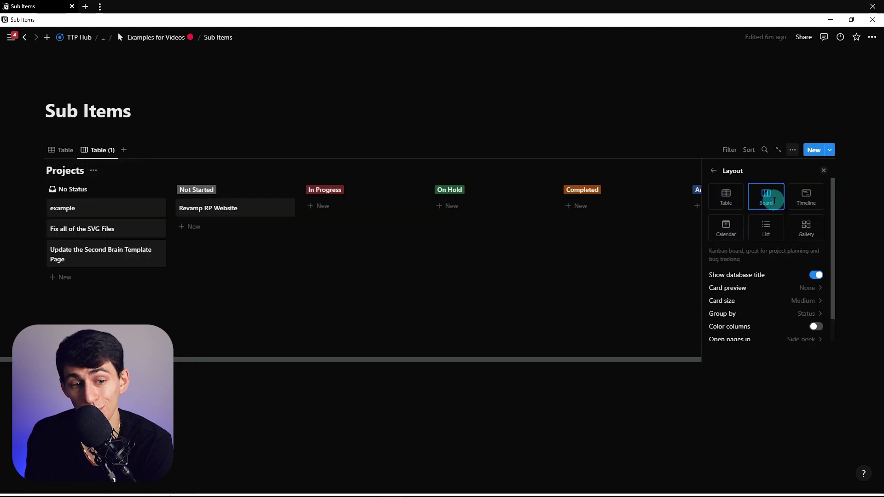
pyautogui.moveTo(508, 190); pyautogui.dragTo(125, 184)
pyautogui.moveTo(81, 208); pyautogui.dragTo(207, 209)
pyautogui.moveTo(443, 191); pyautogui.dragTo(326, 187)
# - Show the Progress Bar property on each board card
pyautogui.click(792, 150)
pyautogui.click(749, 227)
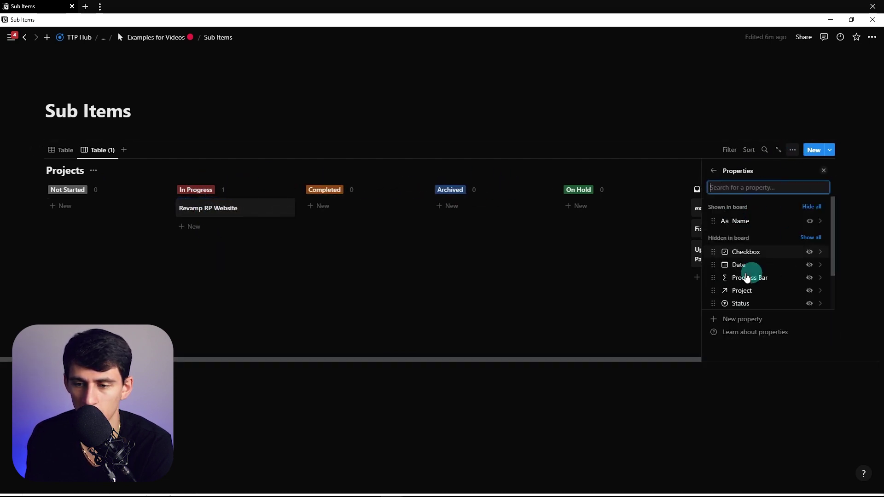
pyautogui.click(809, 276)
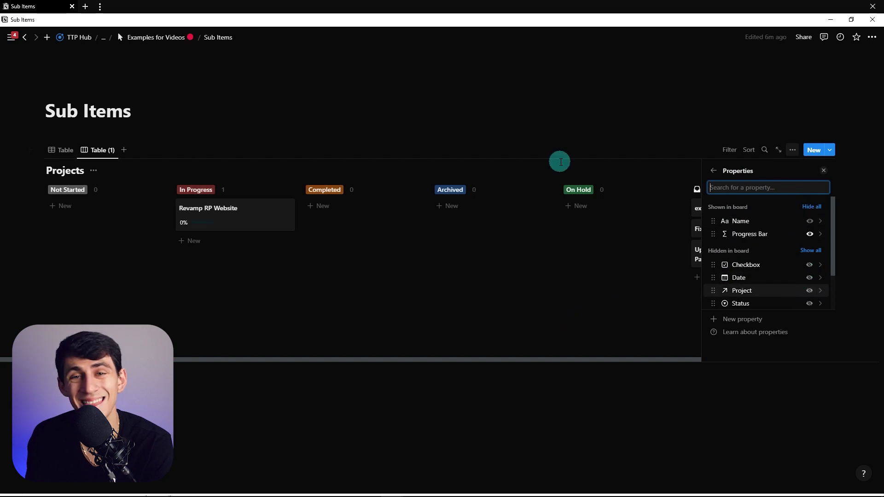
# - Filter the board to projects where Project is empty and save it for everyone
pyautogui.click(726, 152)
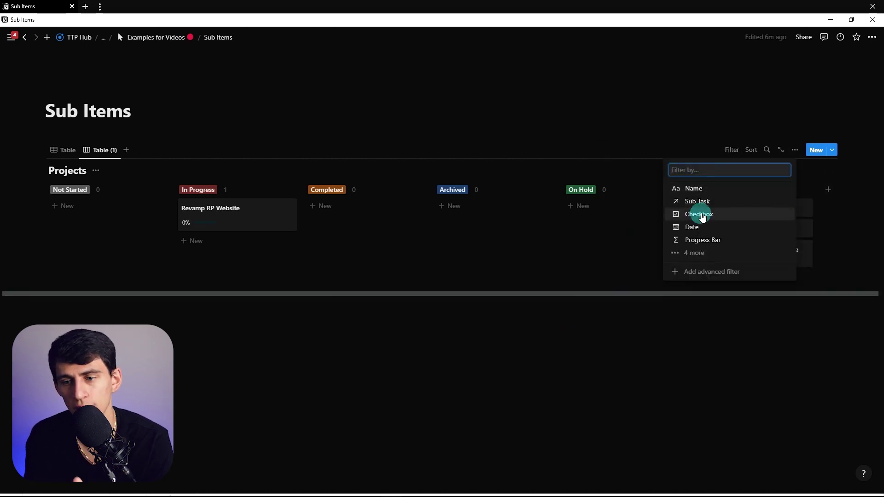
pyautogui.click(694, 253)
pyautogui.click(714, 199)
pyautogui.click(280, 222)
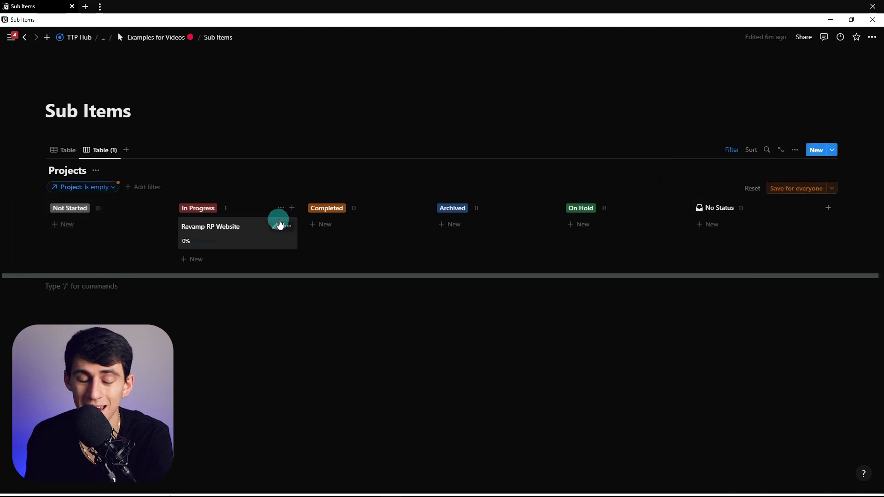
pyautogui.click(783, 188)
pyautogui.click(252, 237)
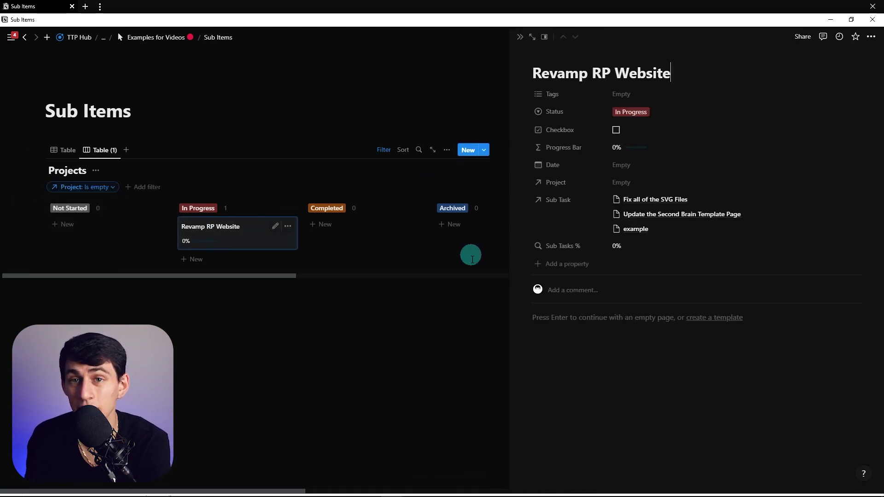
pyautogui.click(523, 35)
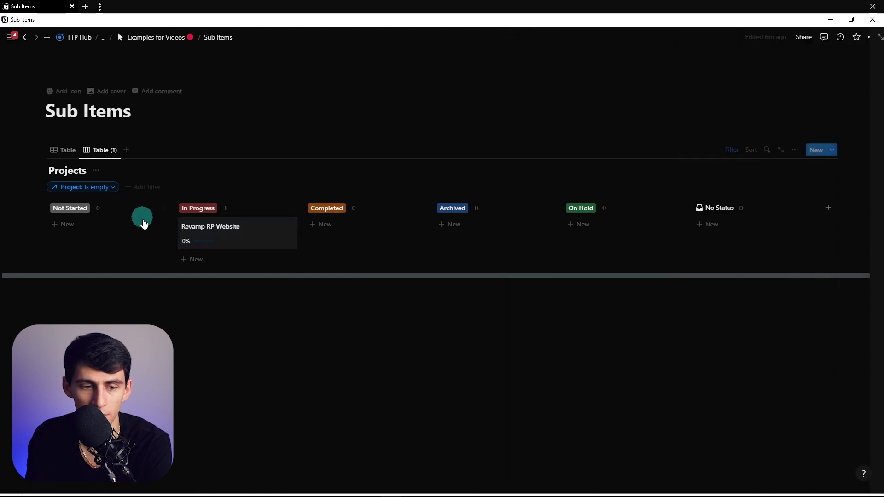
# - Expand Revamp RP Website's sub-items in the table view, switching between table and board
pyautogui.click(56, 150)
pyautogui.click(54, 201)
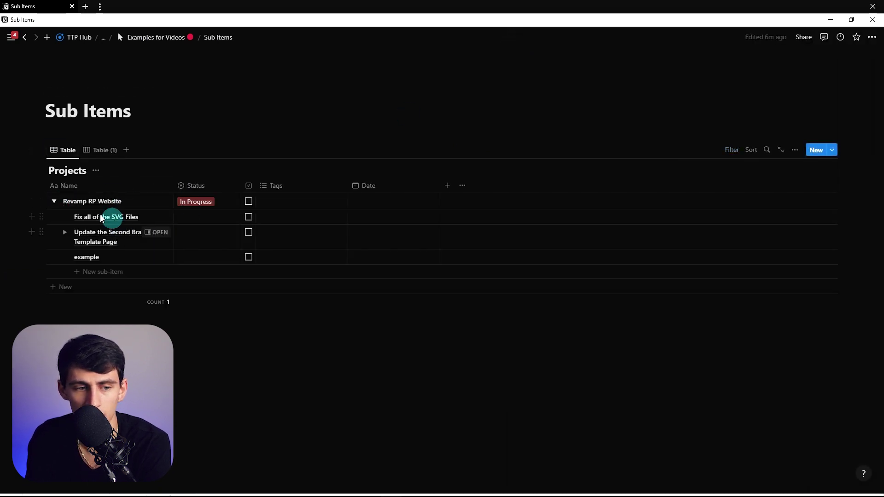
pyautogui.click(55, 201)
pyautogui.click(101, 152)
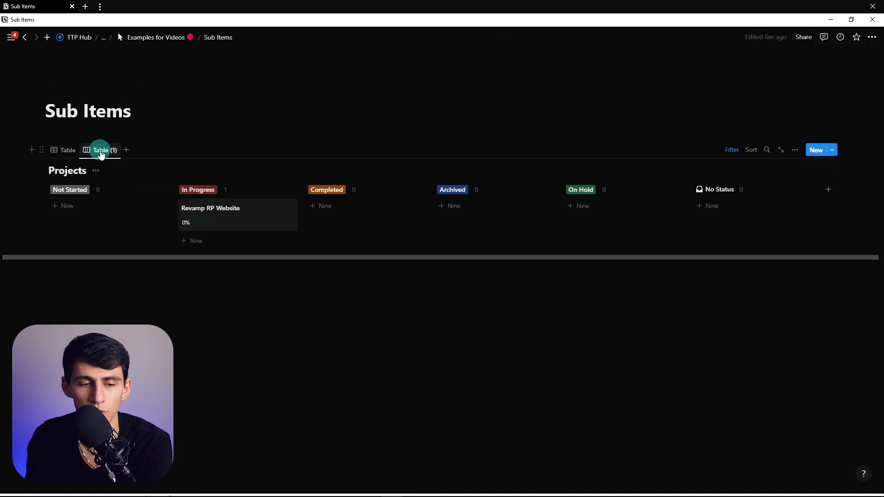
pyautogui.click(60, 149)
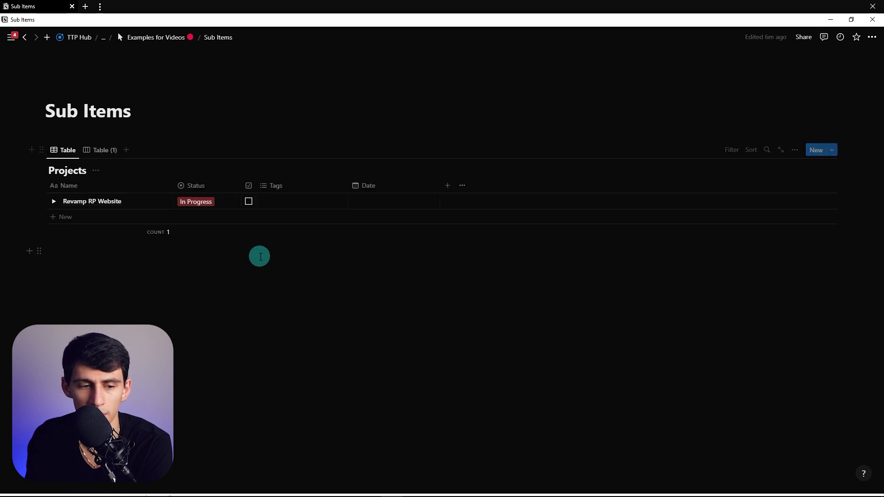
pyautogui.click(53, 202)
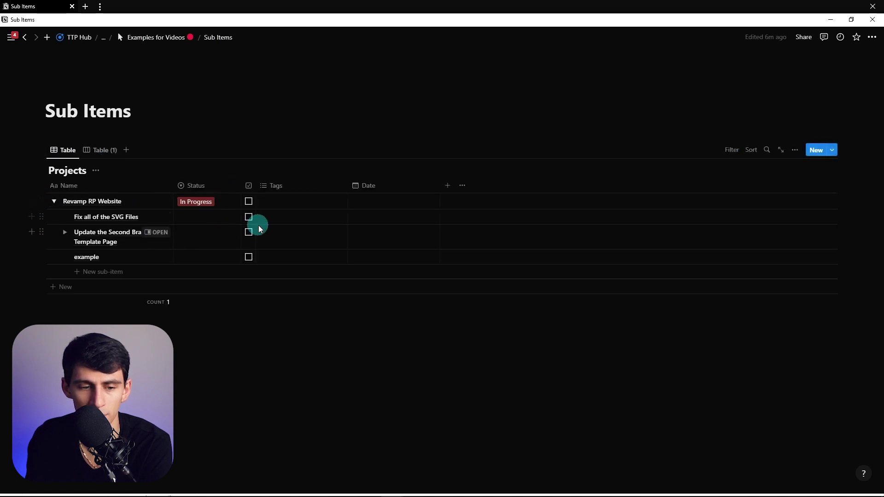
pyautogui.click(120, 149)
# - Confirm the card's progress formula and drag Revamp RP Website into the Completed column
pyautogui.click(226, 222)
pyautogui.click(183, 237)
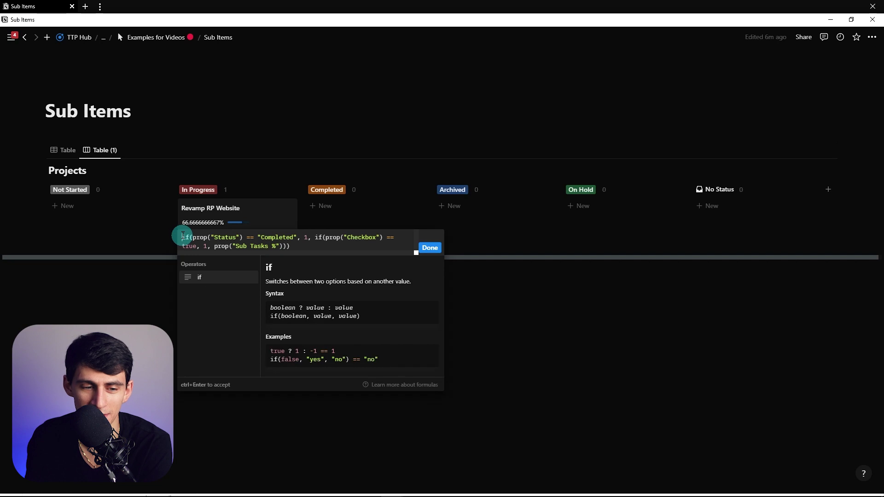
pyautogui.click(257, 233)
pyautogui.hotkey('ctrl', 'Return')
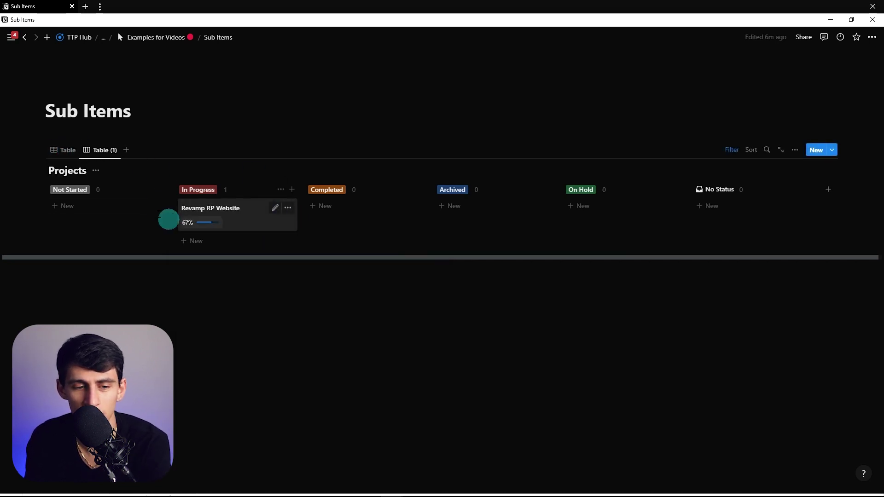
pyautogui.moveTo(233, 215); pyautogui.dragTo(345, 212)
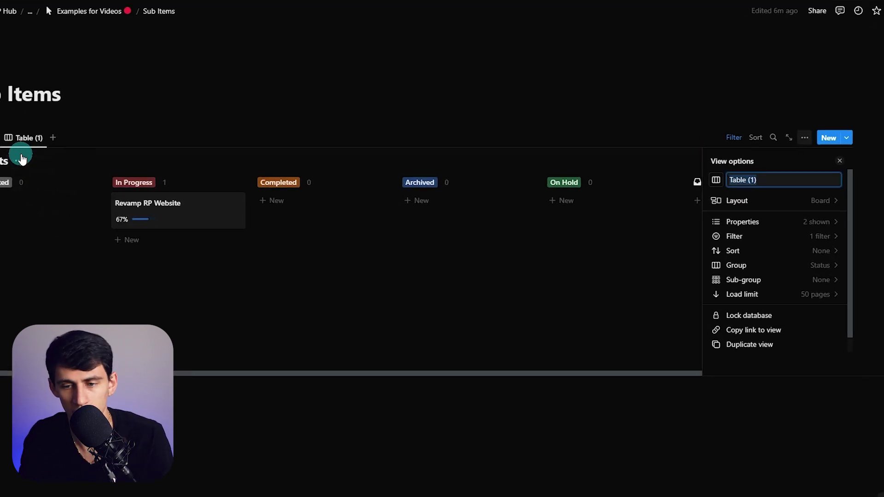
# - Make the third view a Timeline, check its Dependencies settings, and return to the expanded table
pyautogui.write('Board')
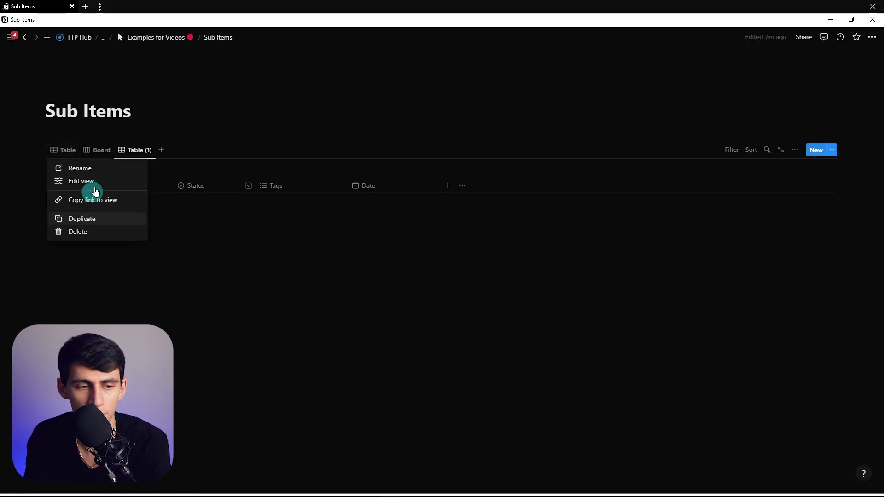
pyautogui.click(91, 184)
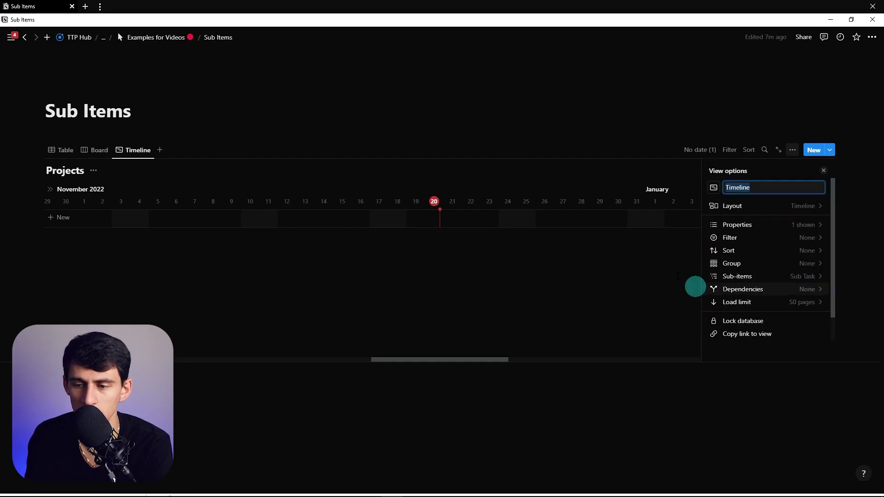
pyautogui.click(771, 293)
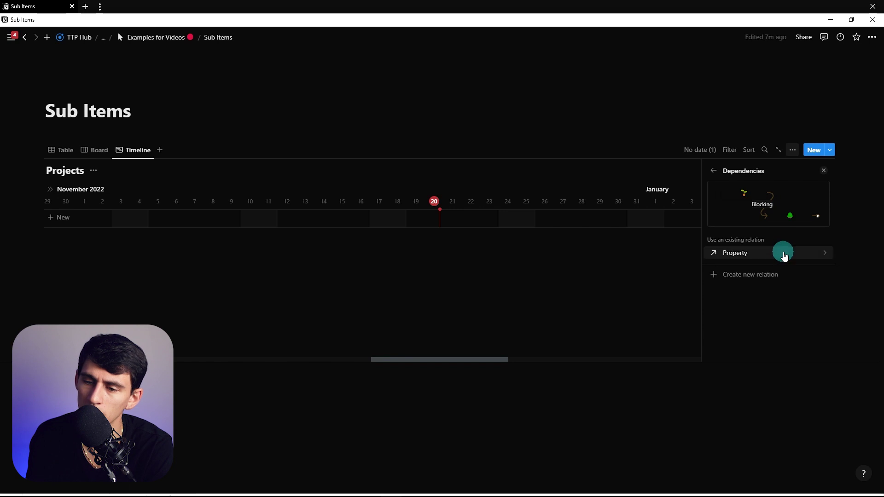
pyautogui.click(55, 150)
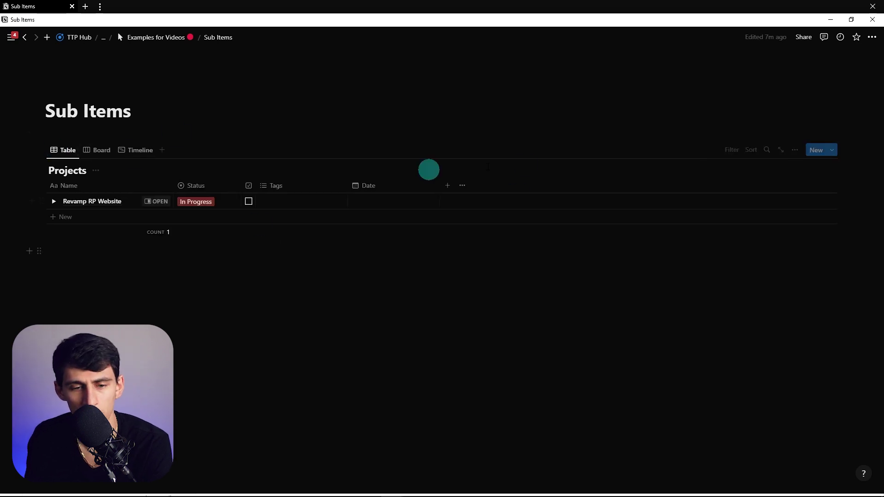
pyautogui.click(54, 202)
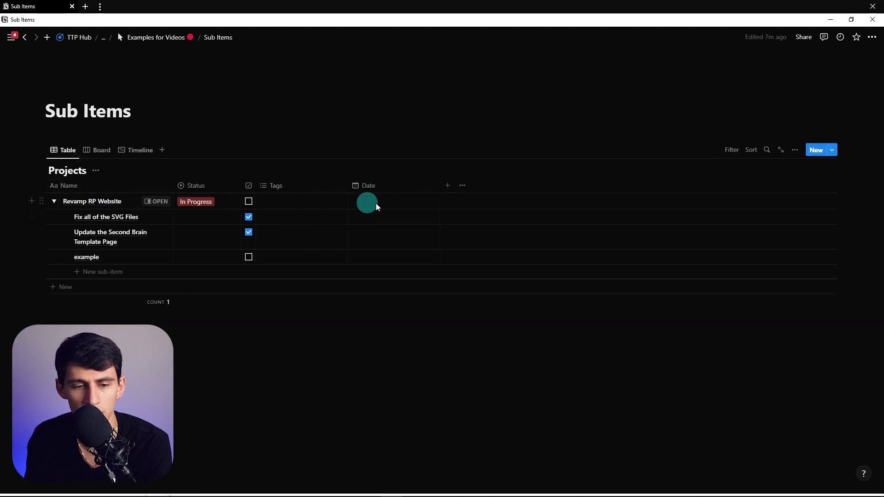
# - Date Revamp RP Website Dec 20–Jan 1, the SVG task Dec 21, and the Second Brain task Dec 22
pyautogui.click(398, 218)
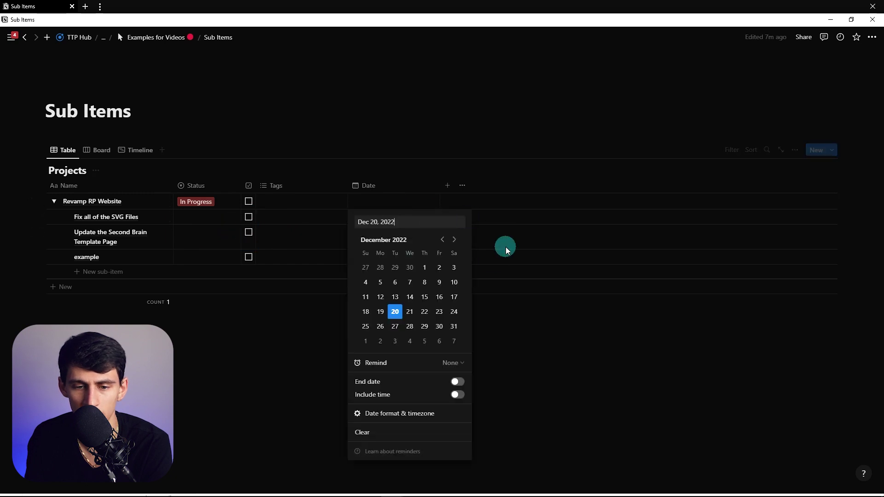
pyautogui.click(458, 382)
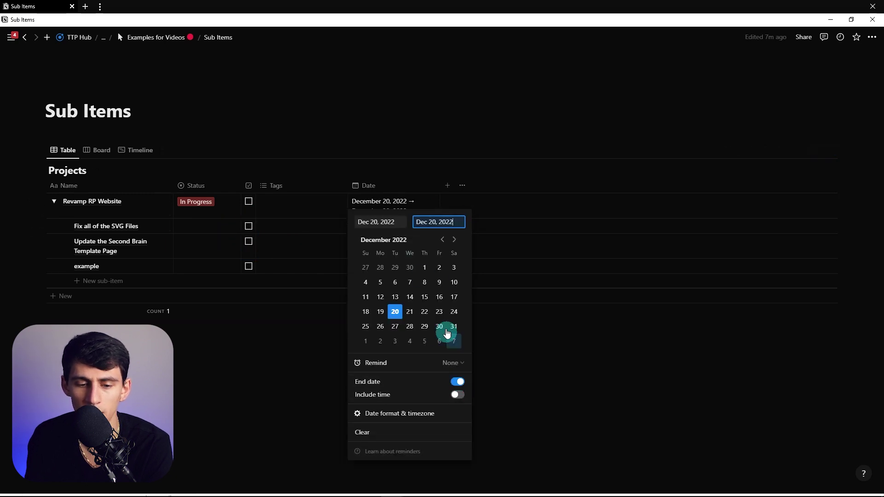
pyautogui.click(366, 341)
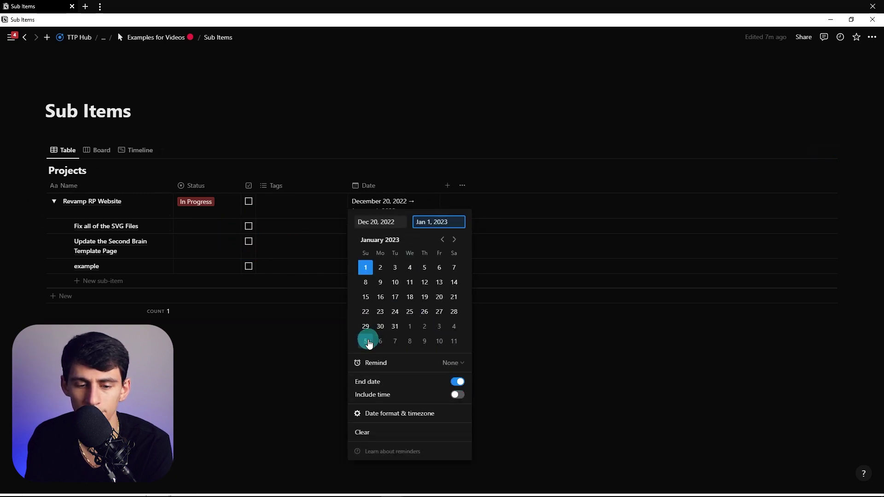
pyautogui.click(306, 330)
pyautogui.click(377, 226)
pyautogui.click(409, 336)
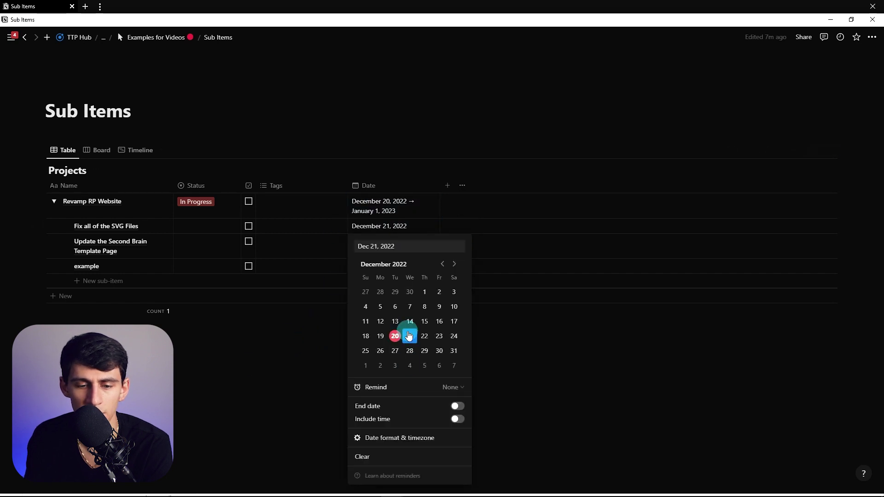
pyautogui.click(264, 372)
pyautogui.click(381, 247)
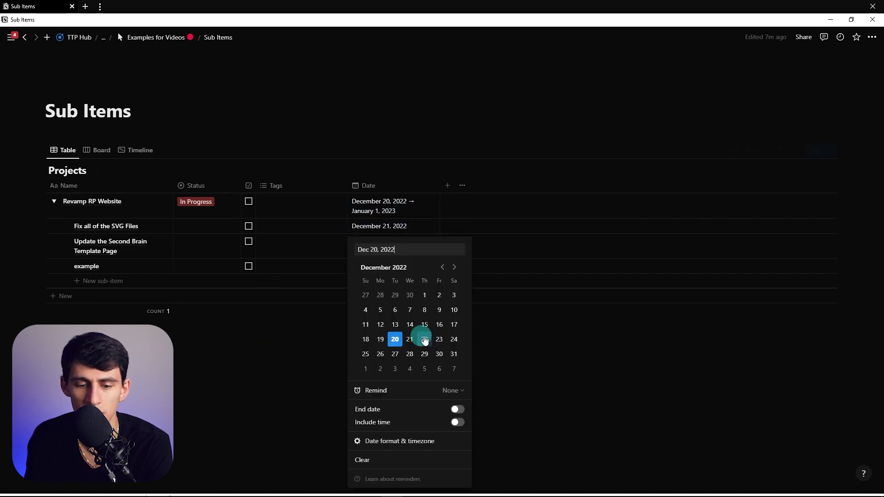
pyautogui.click(314, 355)
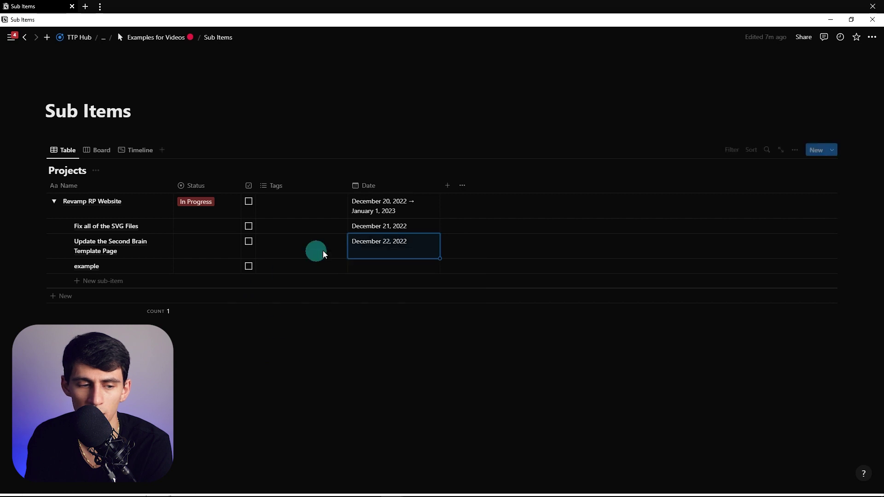
# - Rename the example sub-item to 'Post an email newsletter about the revamp'
pyautogui.doubleClick(128, 270)
pyautogui.write('Post an email news')
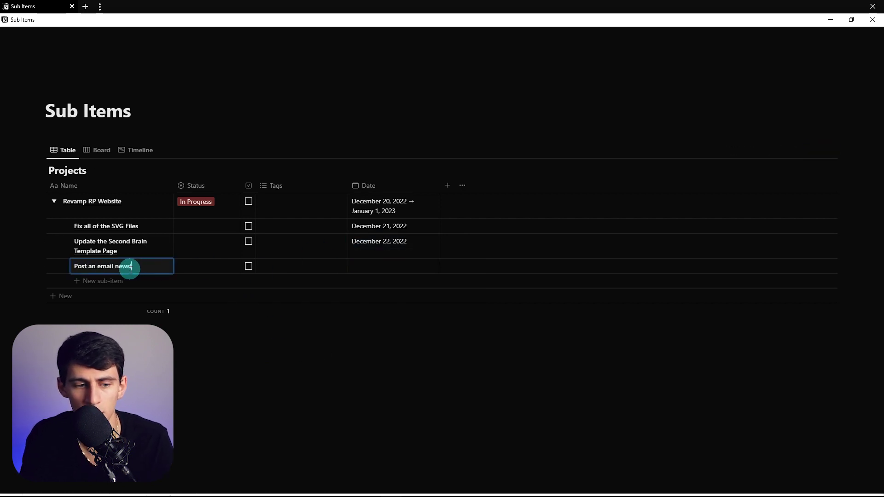
pyautogui.write('letter about the revamp')
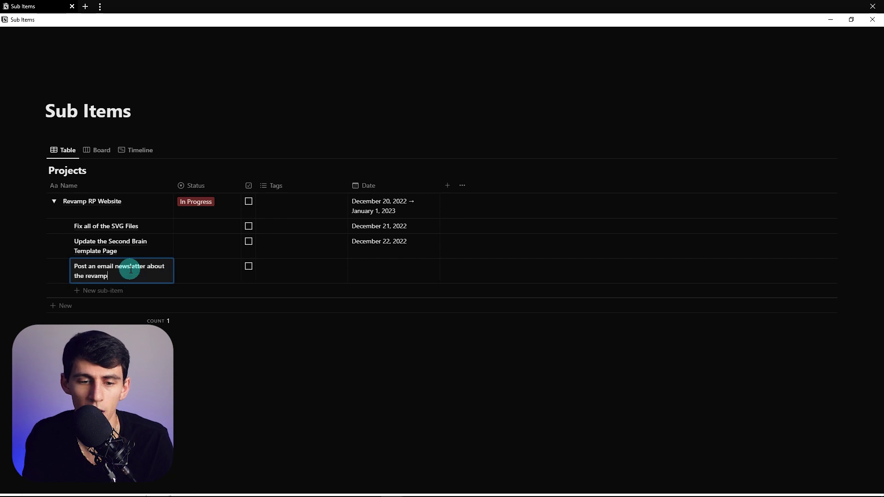
pyautogui.click(394, 266)
pyautogui.click(131, 150)
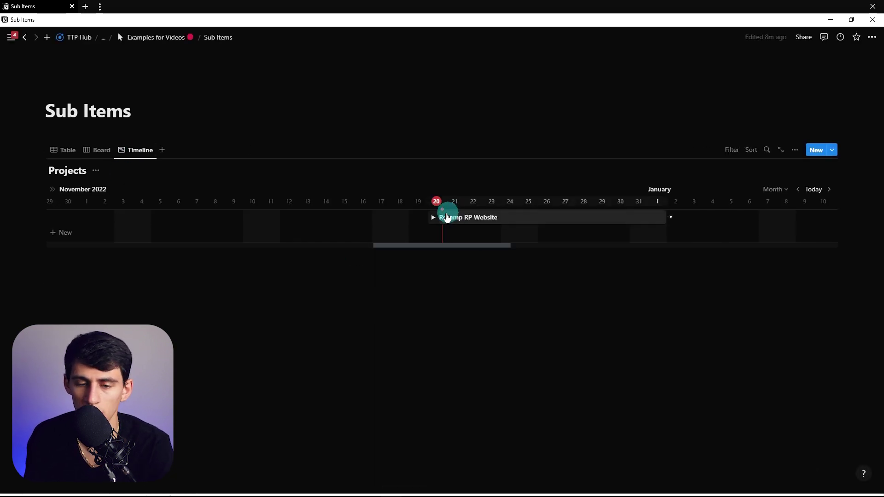
# - Link the SVG task to the update task, and the update task to the newsletter task
pyautogui.click(432, 217)
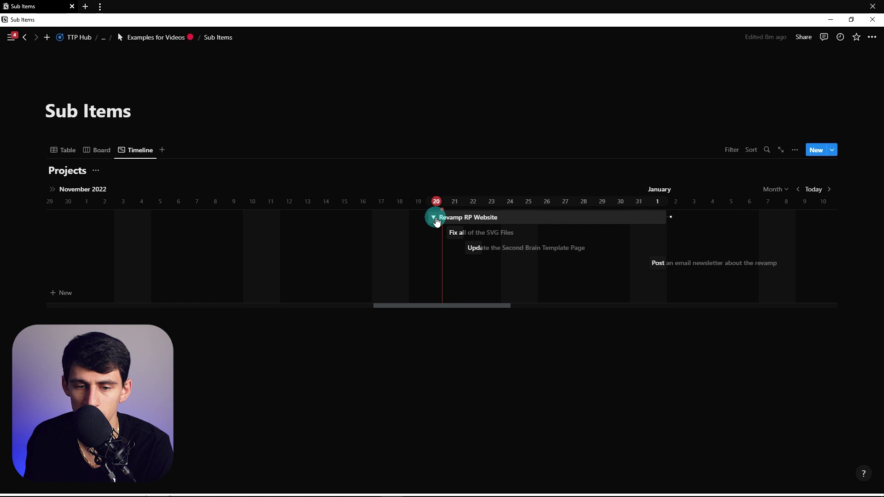
pyautogui.click(795, 150)
pyautogui.click(755, 289)
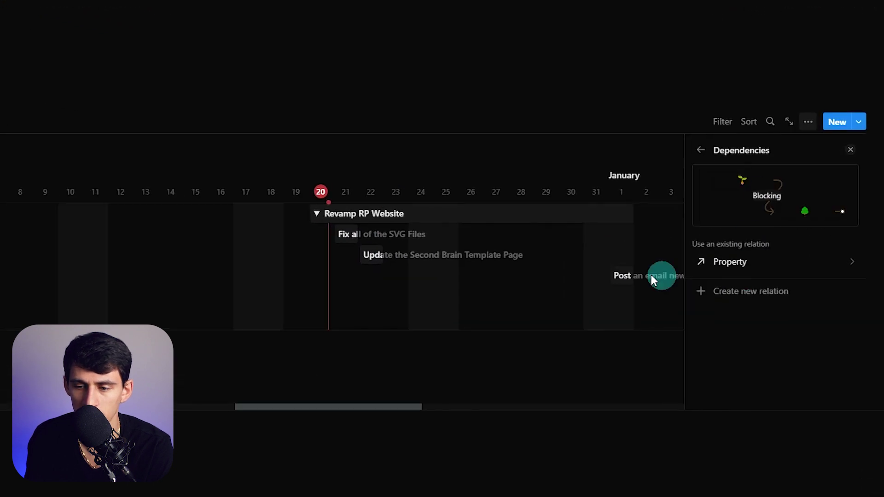
pyautogui.click(717, 271)
pyautogui.press('Escape')
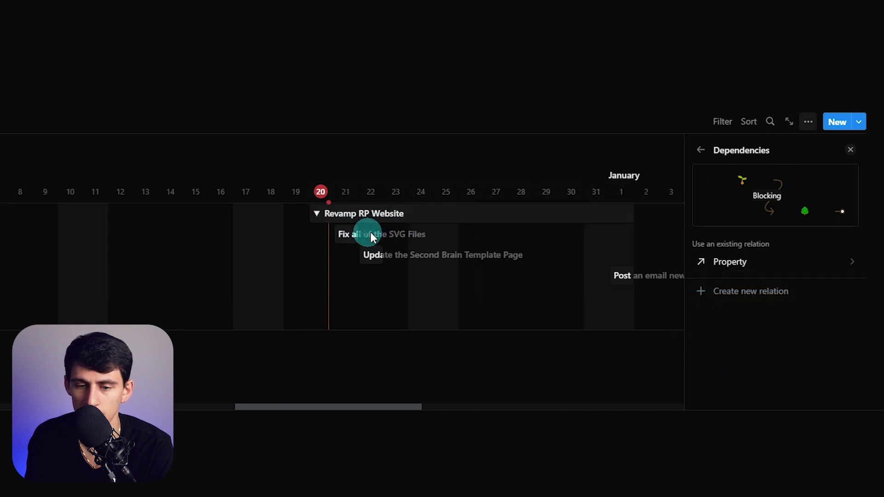
pyautogui.moveTo(425, 244); pyautogui.dragTo(373, 258)
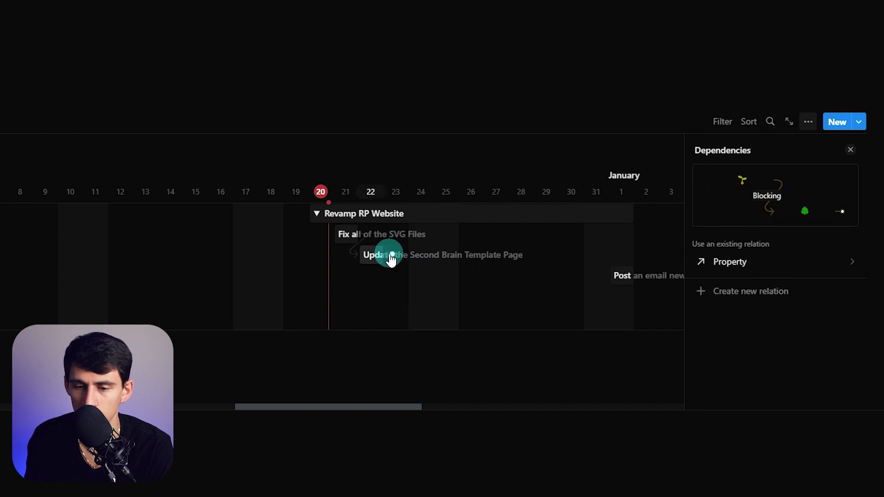
pyautogui.moveTo(391, 257); pyautogui.dragTo(615, 285)
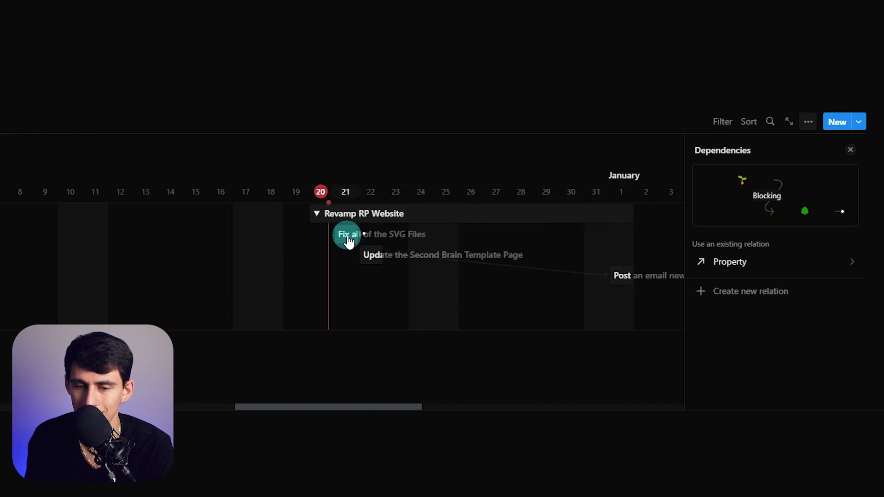
pyautogui.hscroll(5, 348, 240)
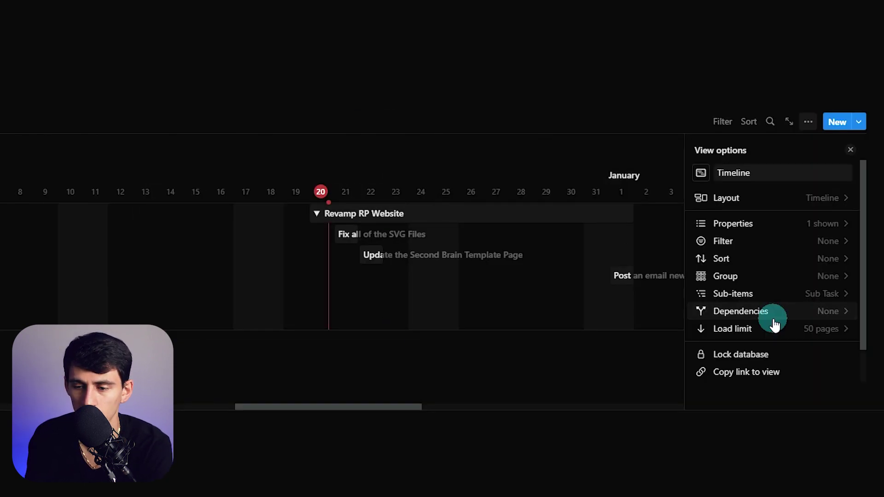
# - Set dependencies to the Sub Task relation on this view, then link the project bar to the update task
pyautogui.click(773, 321)
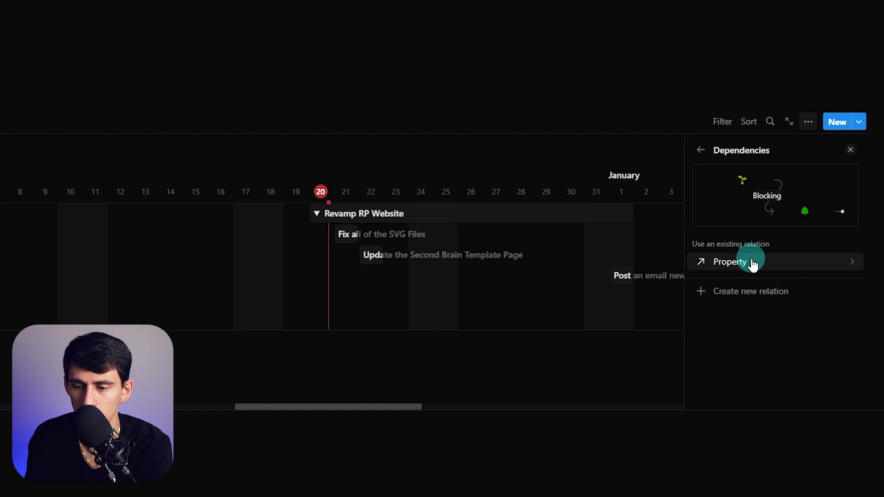
pyautogui.click(749, 260)
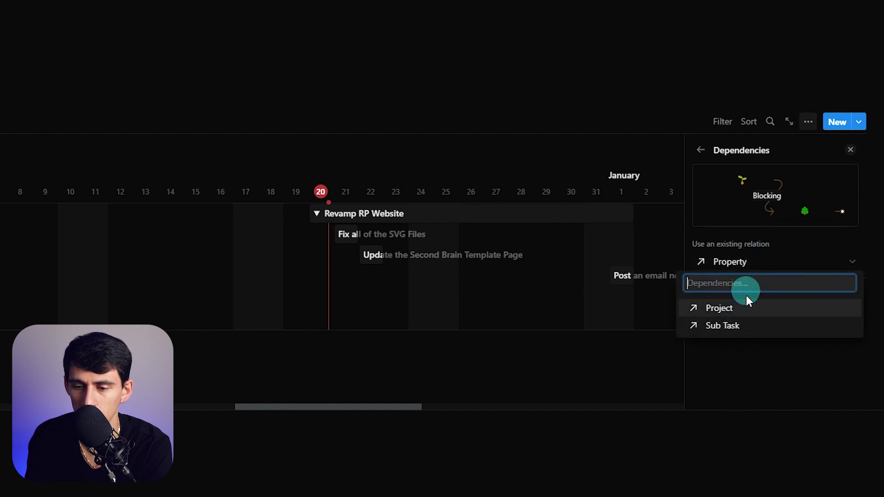
pyautogui.click(749, 323)
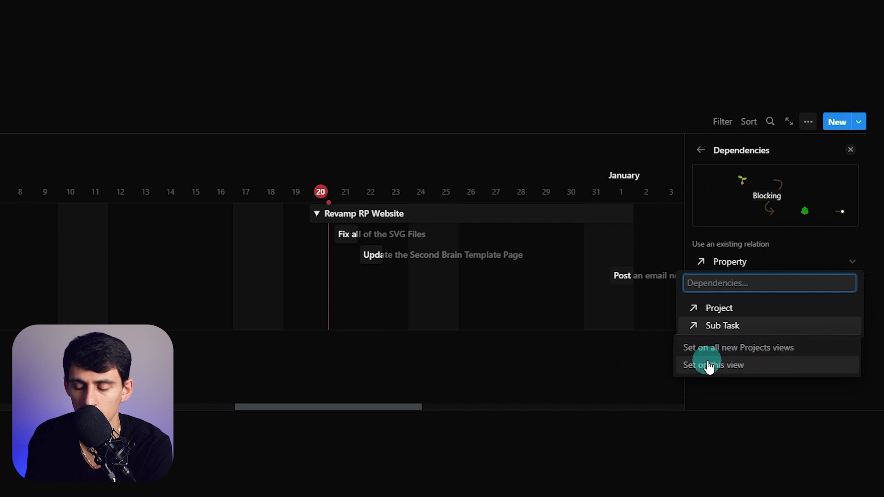
pyautogui.click(774, 354)
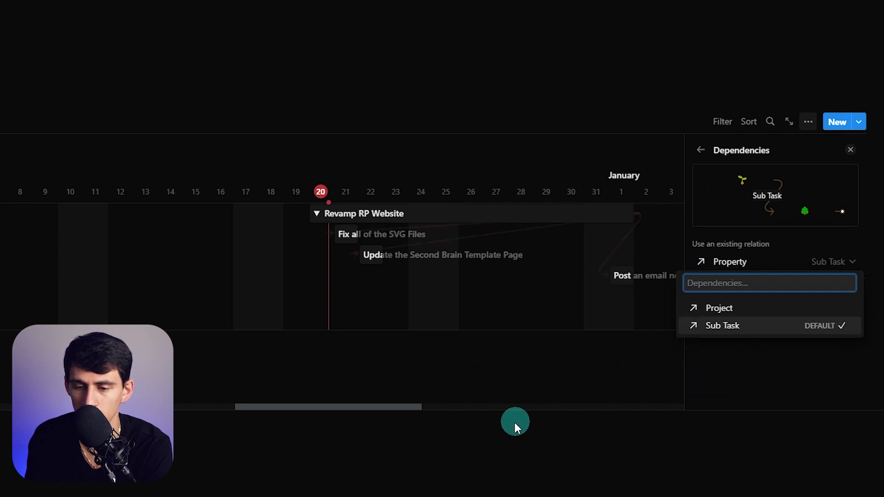
pyautogui.click(506, 215)
pyautogui.click(223, 221)
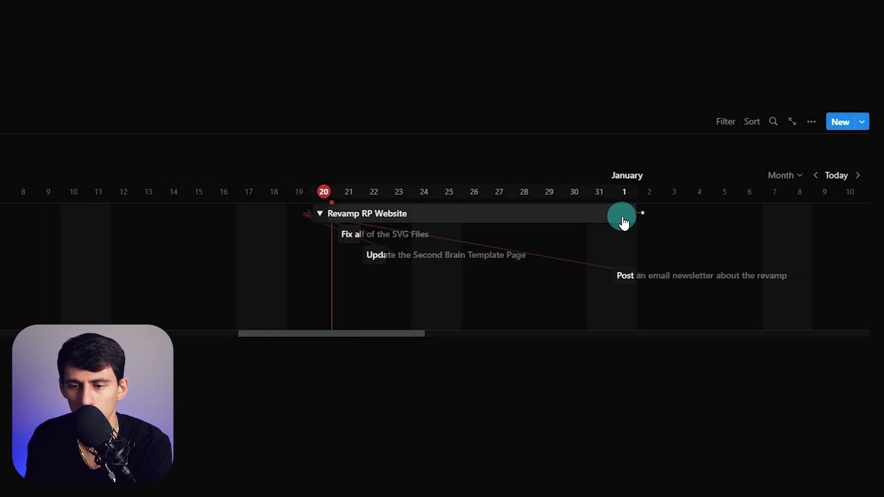
pyautogui.moveTo(643, 216); pyautogui.dragTo(417, 238)
# - Review which properties the table view shows or hides
pyautogui.click(66, 151)
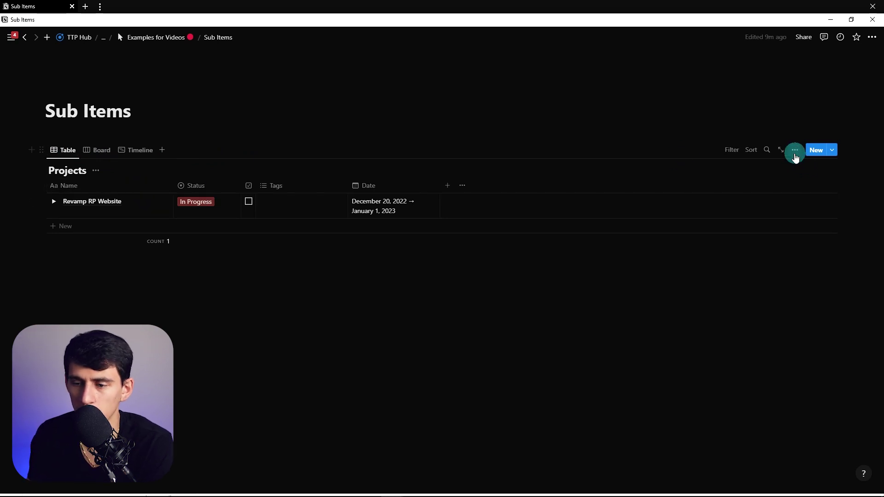
pyautogui.click(794, 149)
pyautogui.click(777, 232)
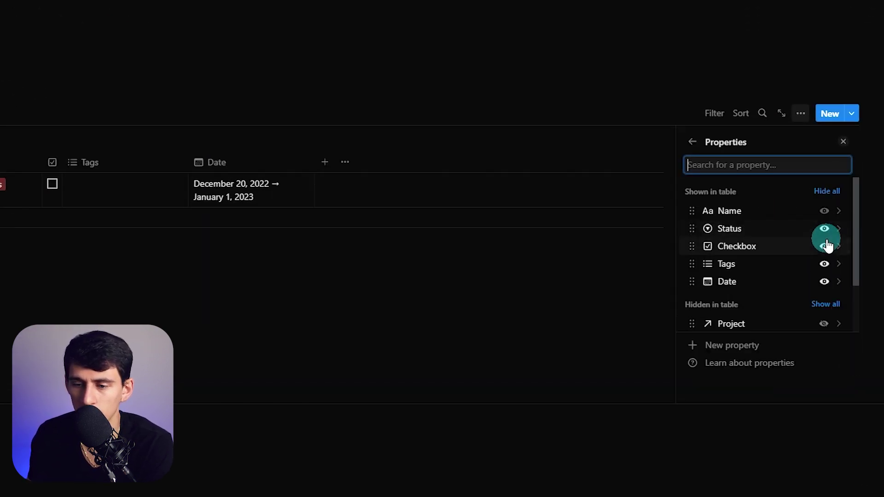
pyautogui.scroll(-3, 827, 245)
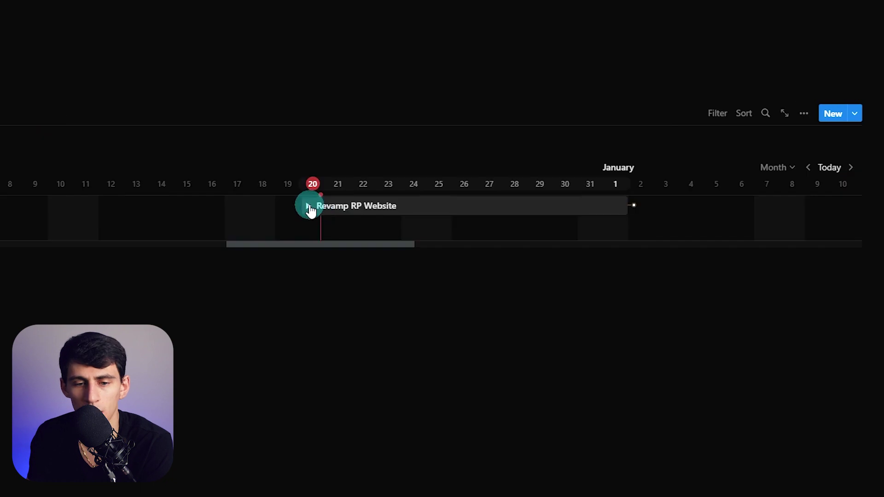
# - Make timeline dependencies use the Project relation for all new Projects views
pyautogui.click(308, 207)
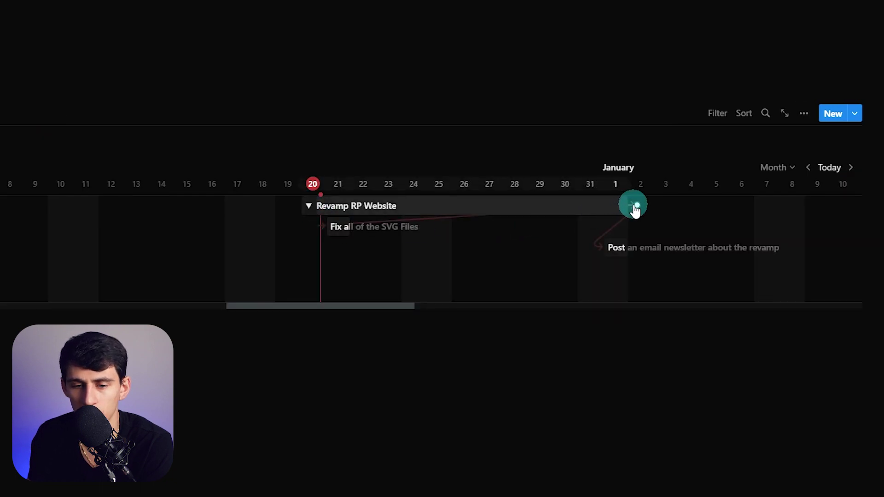
pyautogui.click(804, 115)
pyautogui.click(755, 303)
pyautogui.click(744, 257)
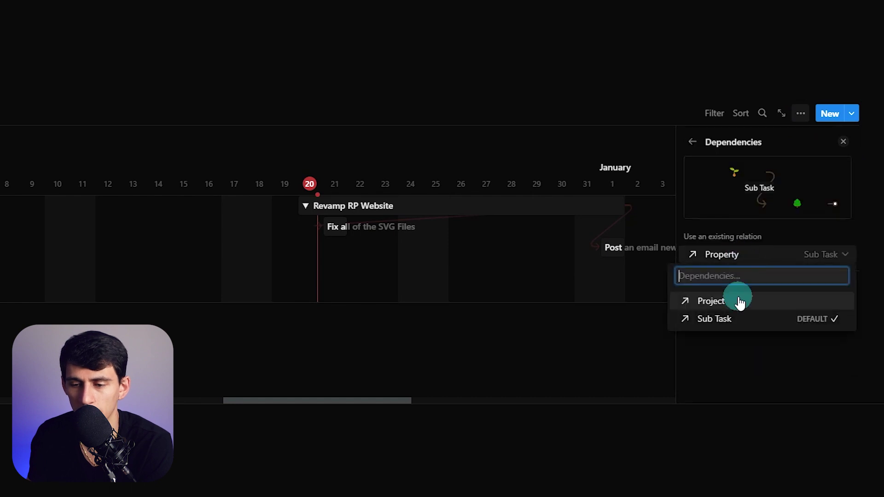
pyautogui.click(739, 301)
pyautogui.click(730, 318)
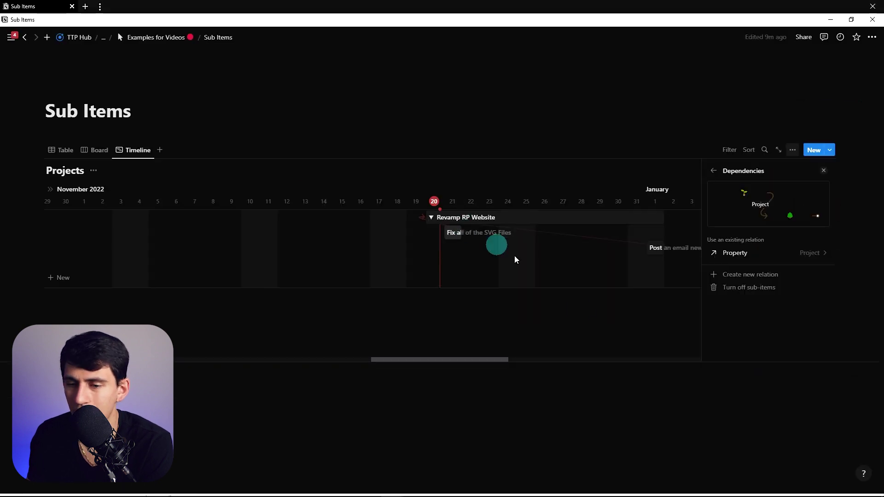
pyautogui.click(623, 374)
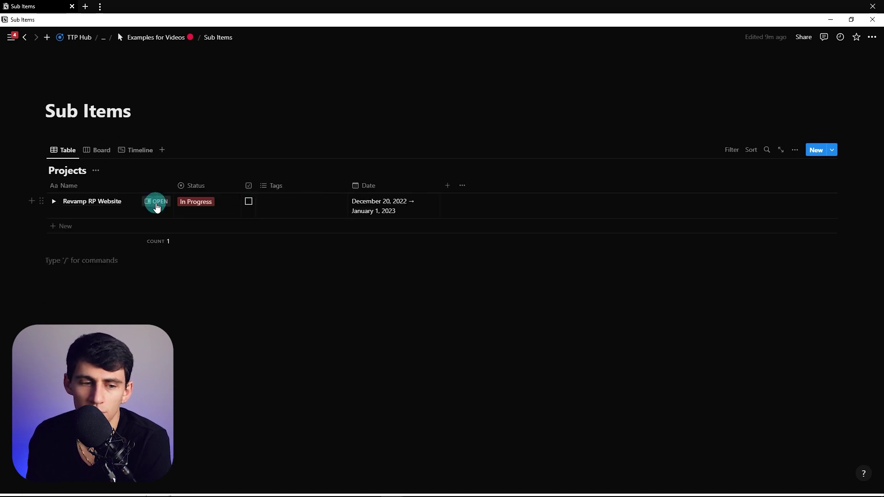
# - Preview Revamp RP Website, expand its sub-items in the table, and show the Projects templates list
pyautogui.click(154, 201)
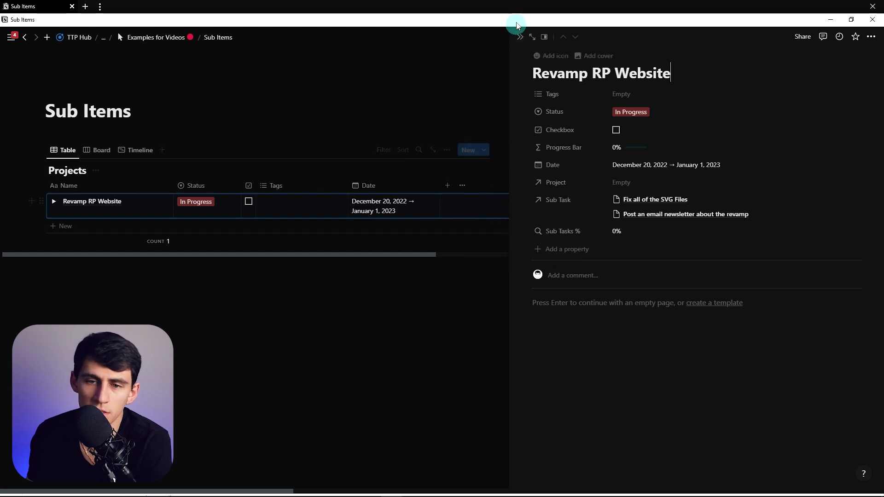
pyautogui.click(520, 36)
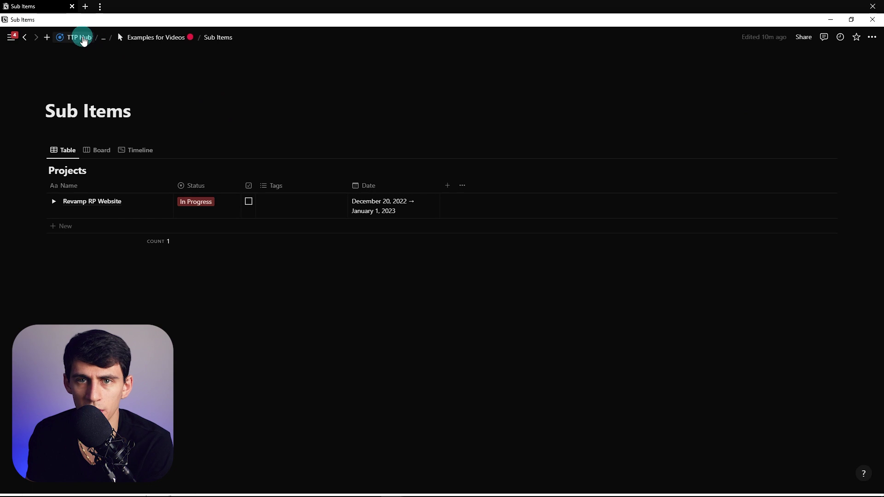
pyautogui.click(53, 203)
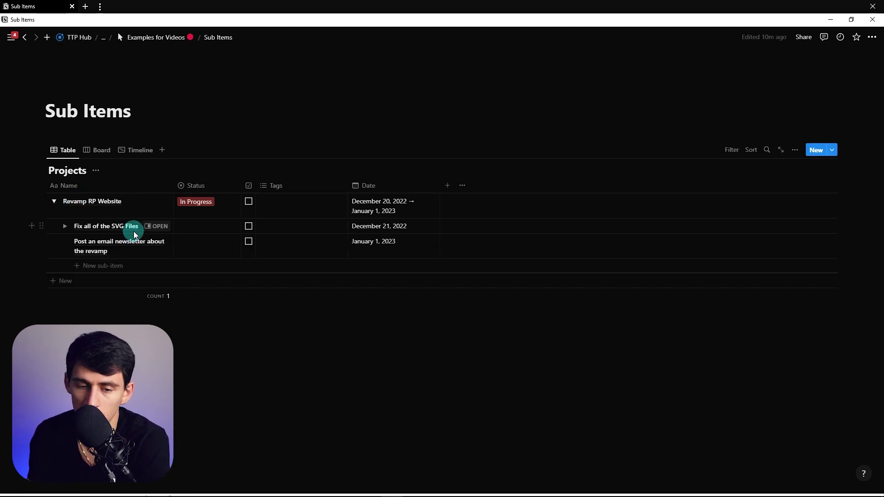
pyautogui.click(832, 150)
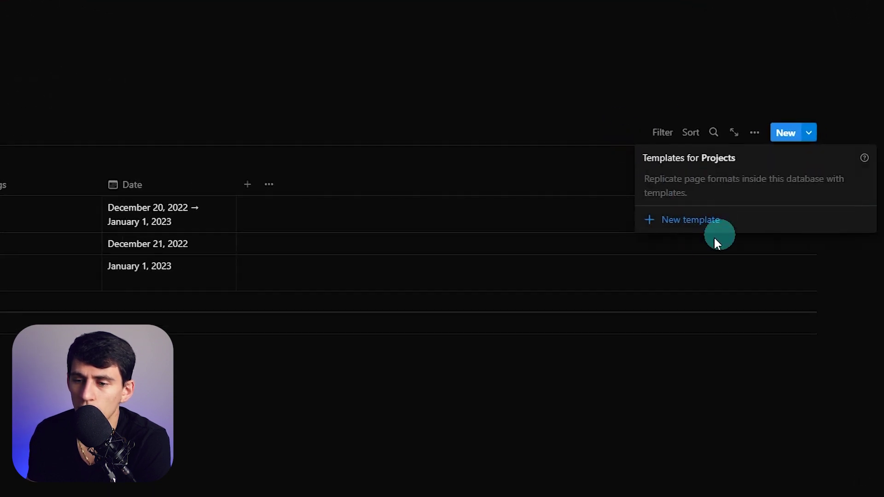
# - Add a relation property to Projects on Revamp RP Website named Self Relation Filter
pyautogui.click(691, 220)
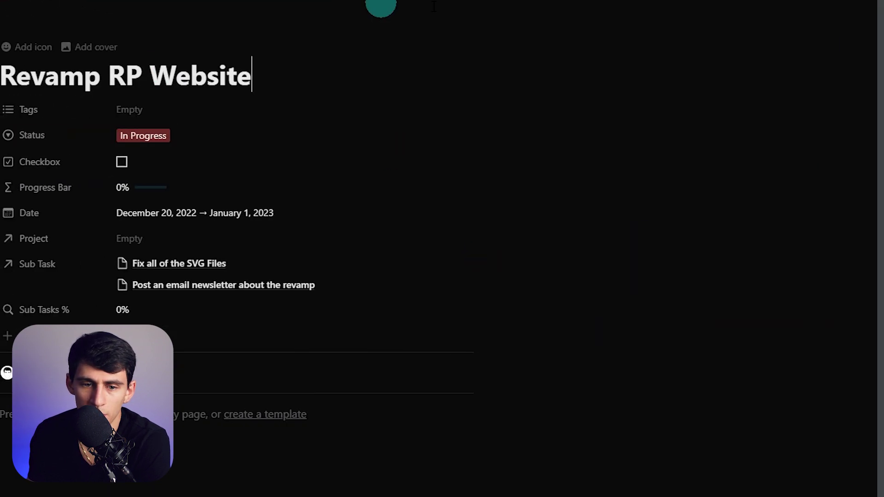
pyautogui.click(35, 335)
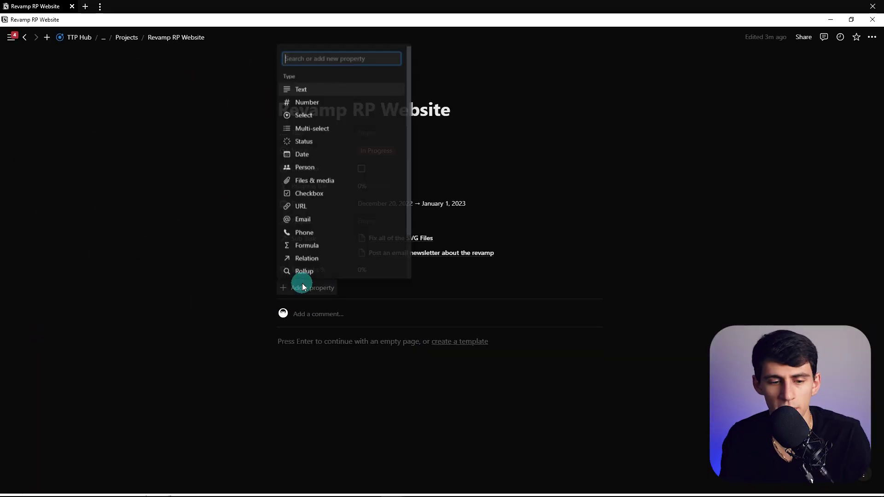
pyautogui.write('re')
pyautogui.press('Return')
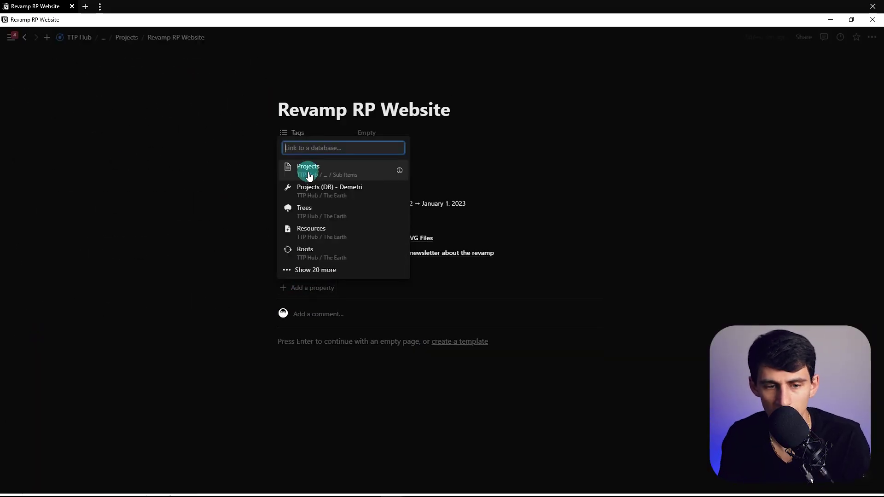
pyautogui.click(310, 176)
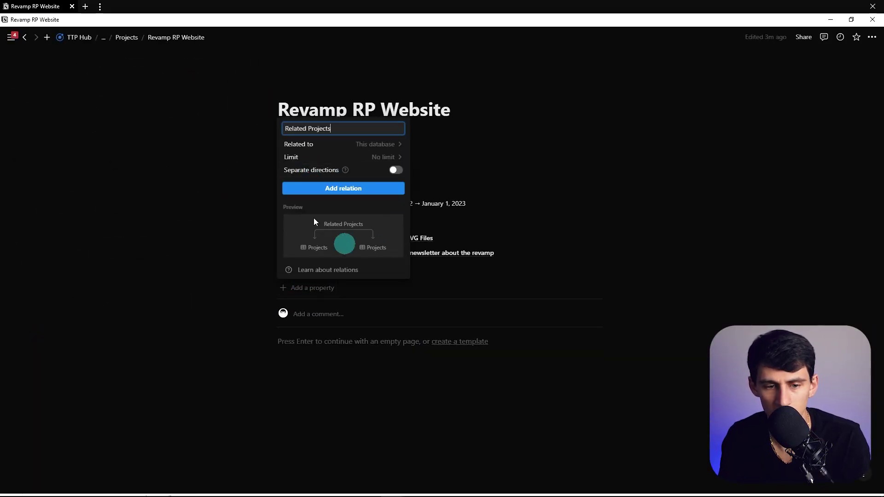
pyautogui.click(395, 168)
pyautogui.click(395, 115)
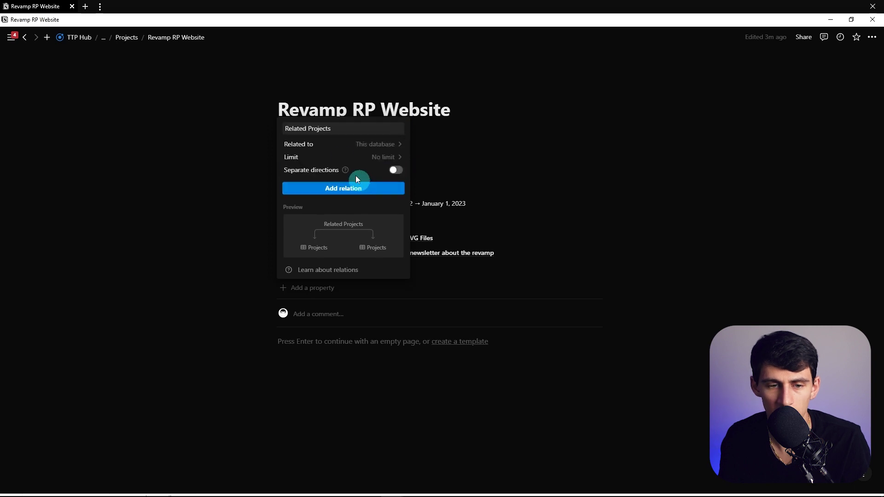
pyautogui.click(331, 189)
pyautogui.click(500, 196)
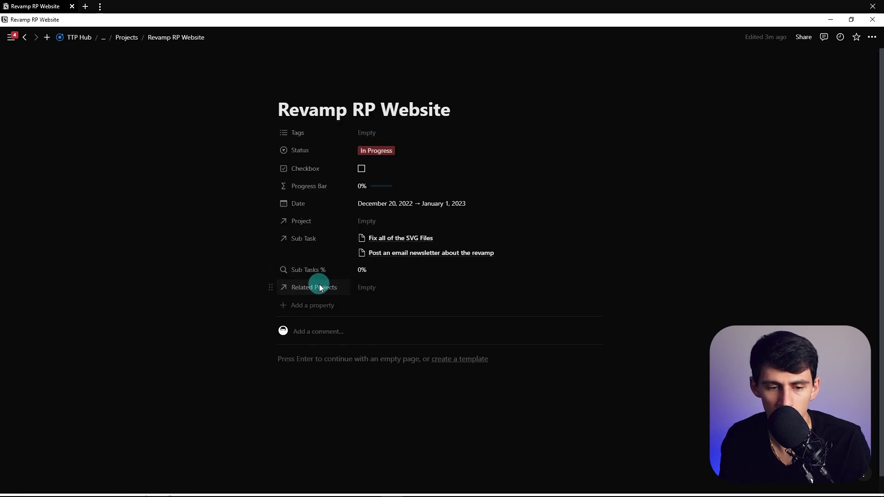
pyautogui.click(315, 286)
pyautogui.write('Self Relation Filter')
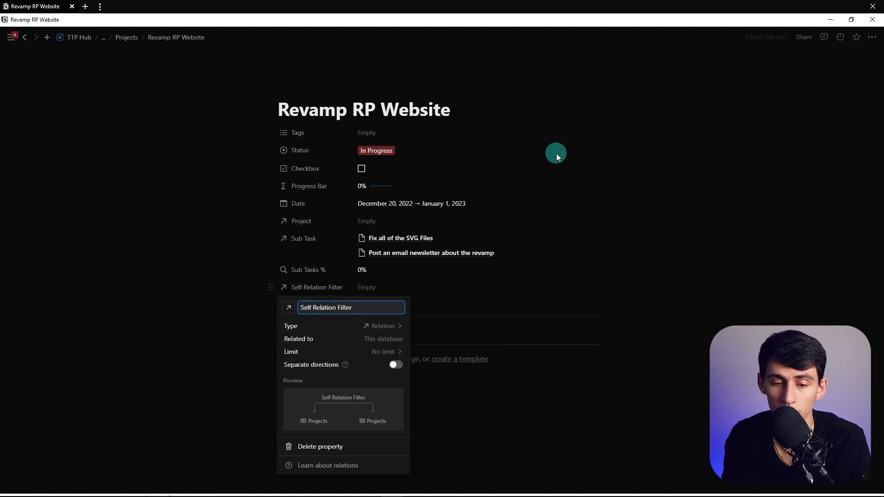
pyautogui.click(560, 157)
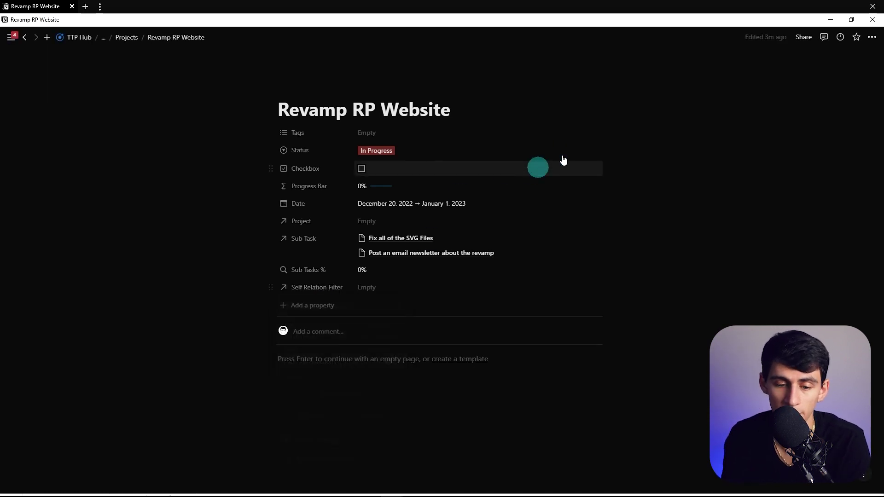
# - Make the page full width and show Self Relation Filter as Minimal
pyautogui.click(871, 37)
pyautogui.click(864, 116)
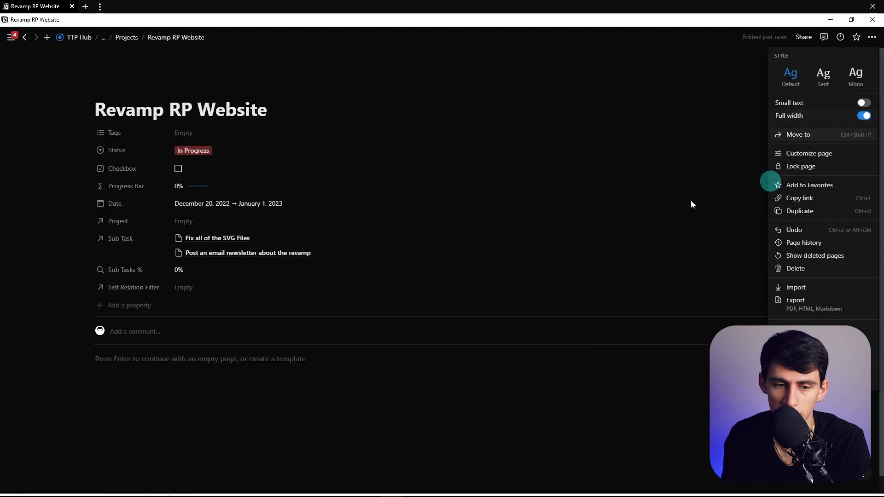
pyautogui.click(503, 122)
pyautogui.click(75, 270)
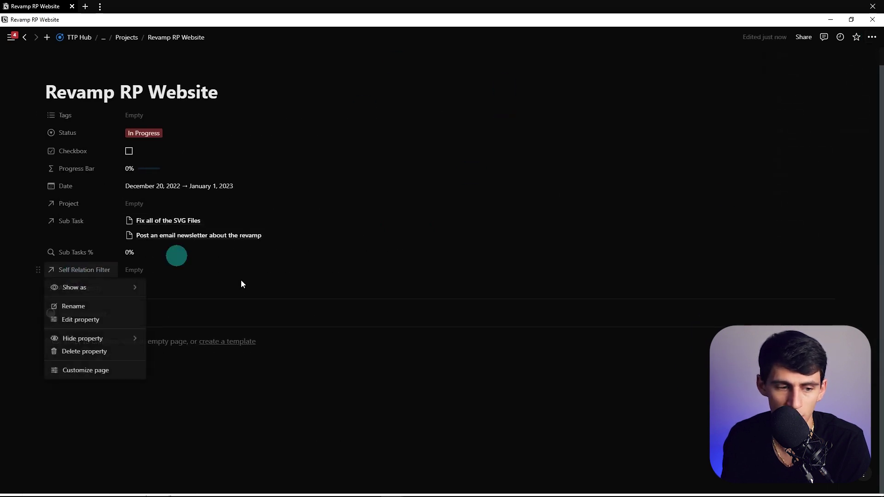
pyautogui.moveTo(114, 339)
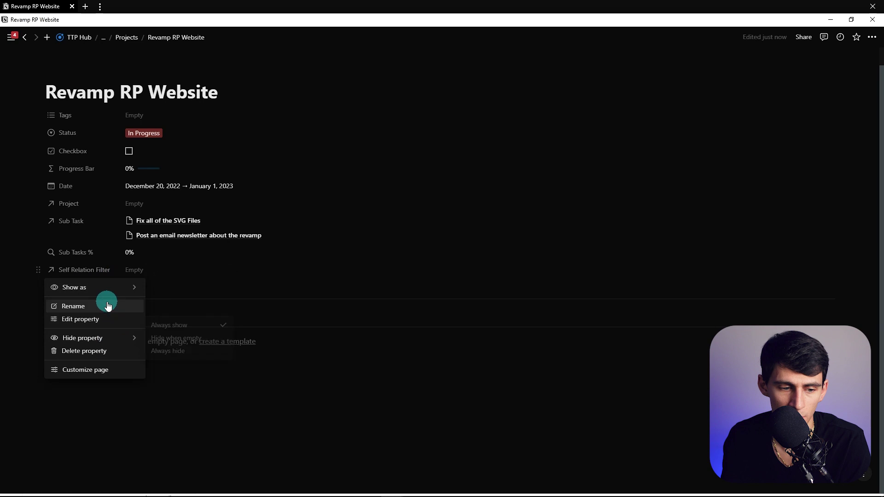
pyautogui.moveTo(110, 287)
pyautogui.click(178, 304)
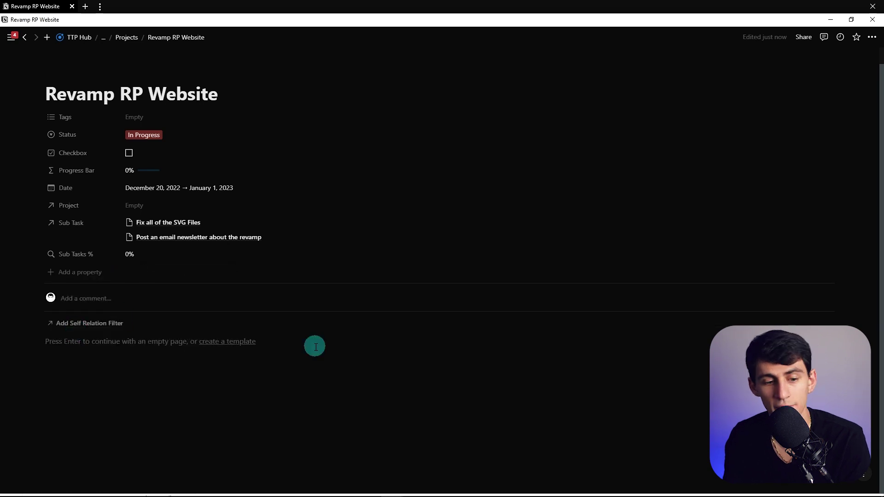
pyautogui.click(223, 345)
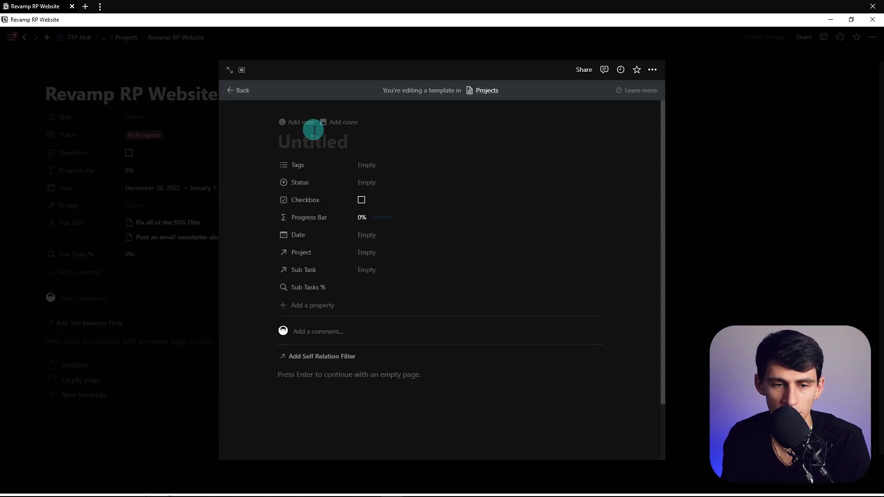
# - Give the template page an icon found by searching 'snork'
pyautogui.click(300, 122)
pyautogui.click(290, 158)
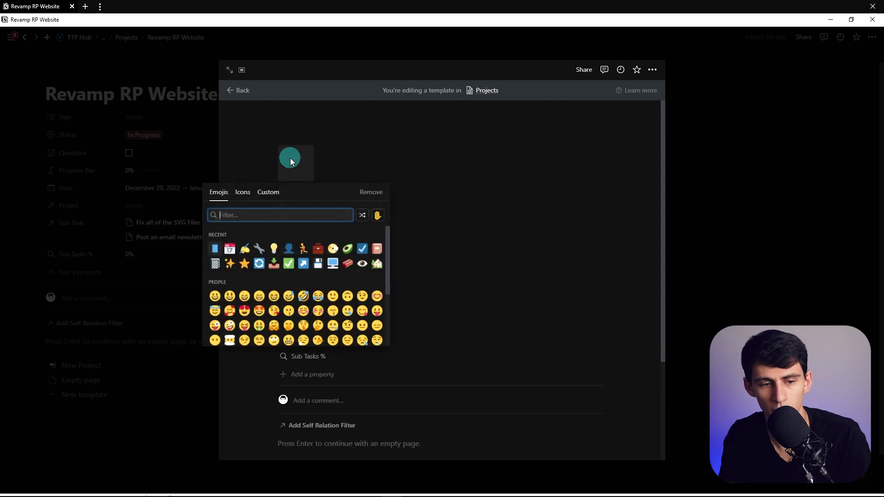
pyautogui.write('snork')
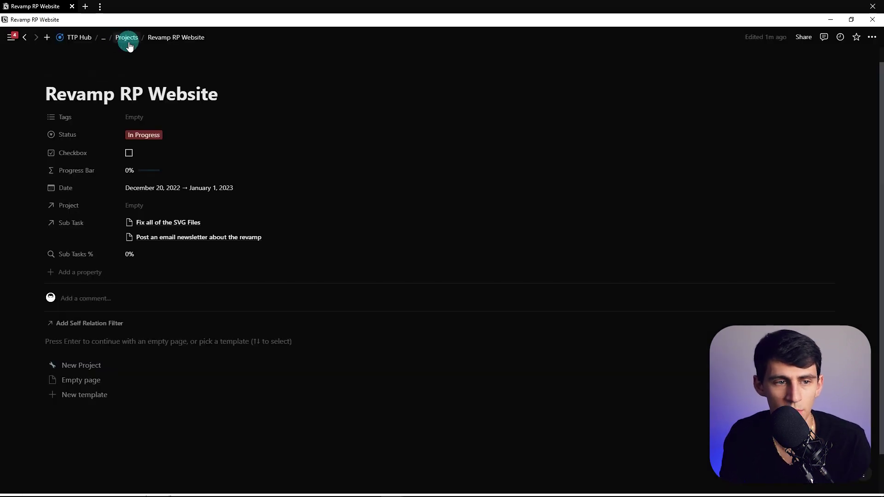
# - Copy a link to the Projects table view
pyautogui.click(128, 42)
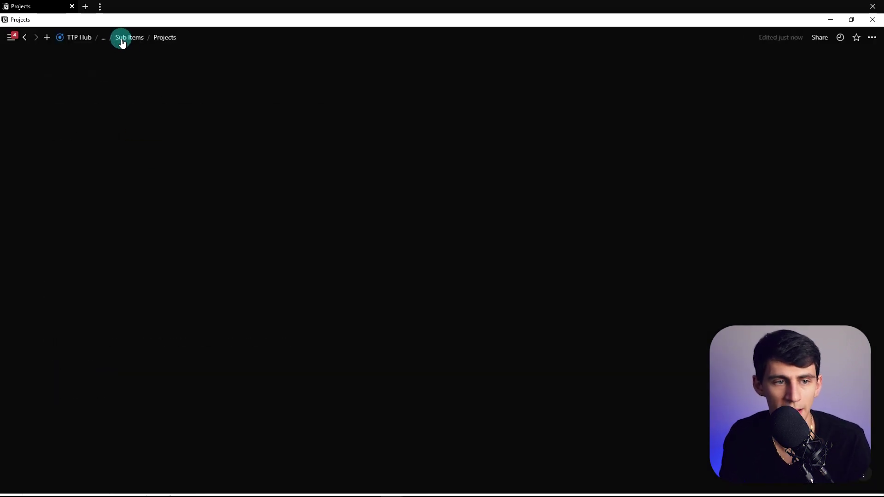
pyautogui.click(117, 37)
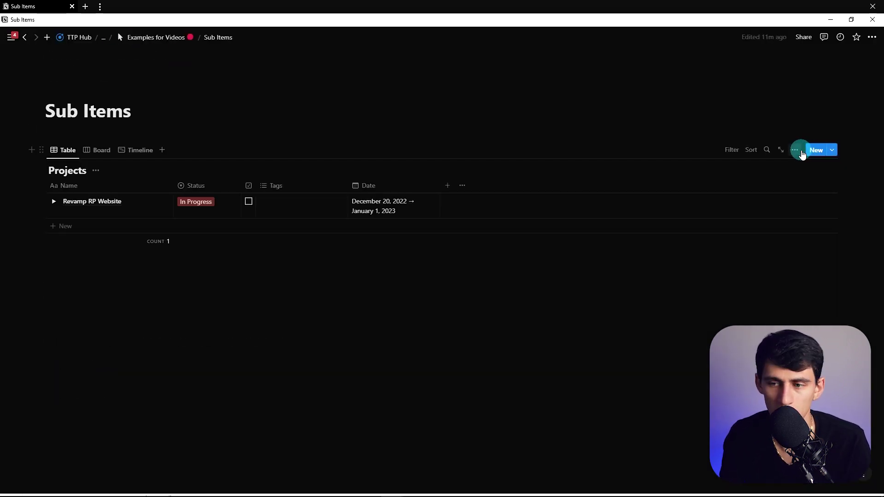
pyautogui.click(792, 150)
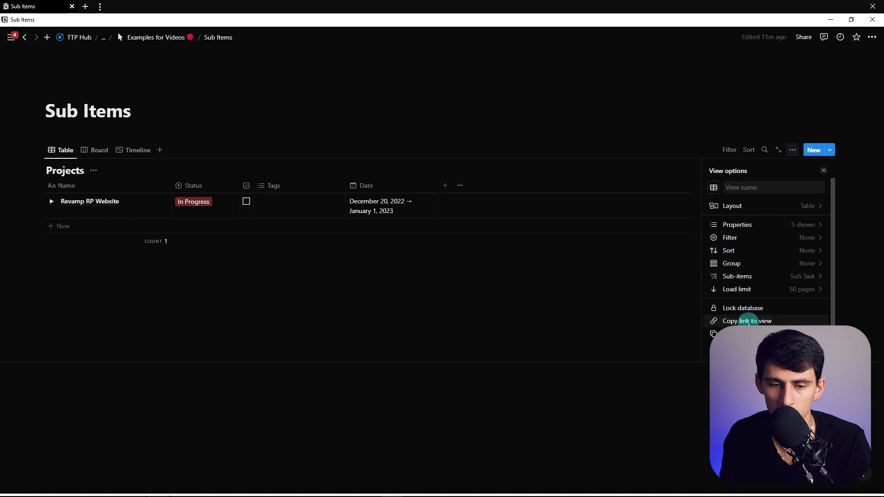
pyautogui.click(749, 321)
pyautogui.click(468, 223)
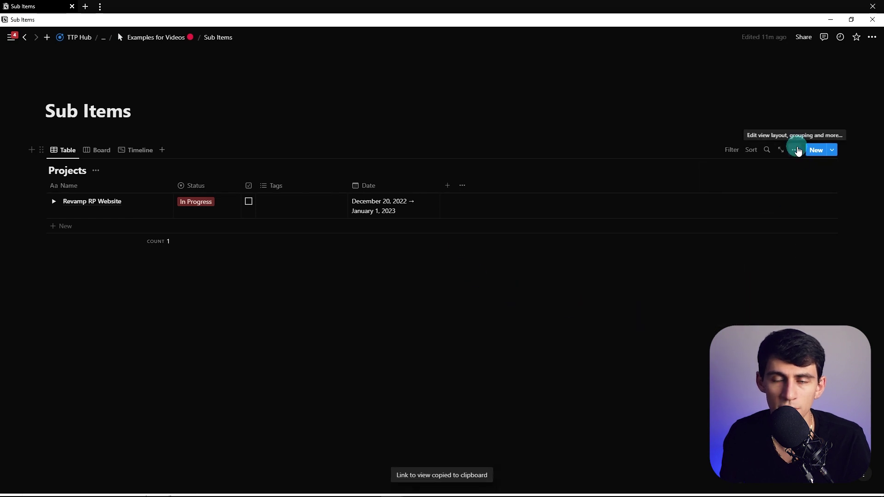
# - Paste the view link into the New Project template as a linked database view
pyautogui.click(835, 151)
pyautogui.click(855, 191)
pyautogui.click(791, 183)
pyautogui.click(424, 377)
pyautogui.hotkey('ctrl', 'v')
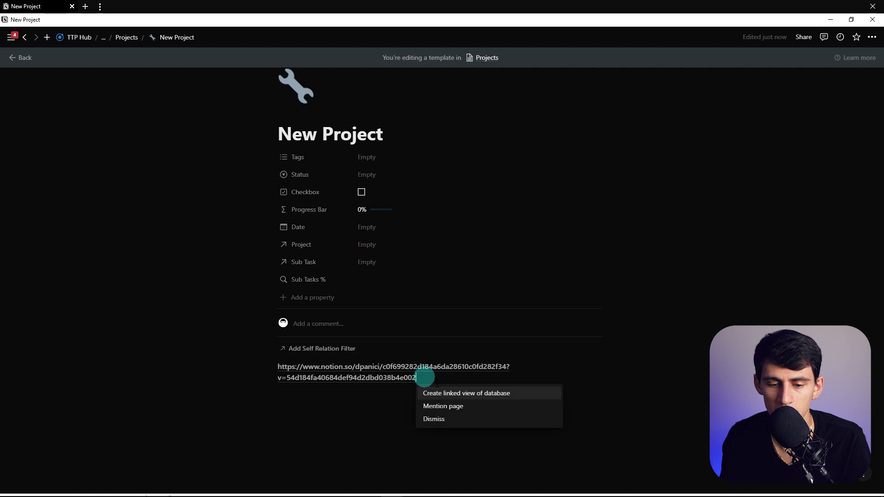
pyautogui.click(436, 394)
pyautogui.scroll(-1, 364, 352)
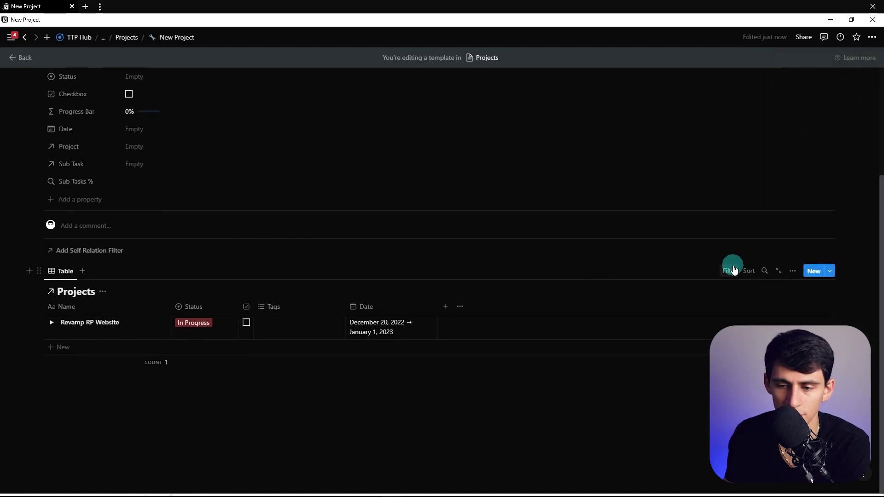
# - Filter the linked view by Self Relation Filter, save it for everyone, and create another template
pyautogui.click(729, 270)
pyautogui.write('self')
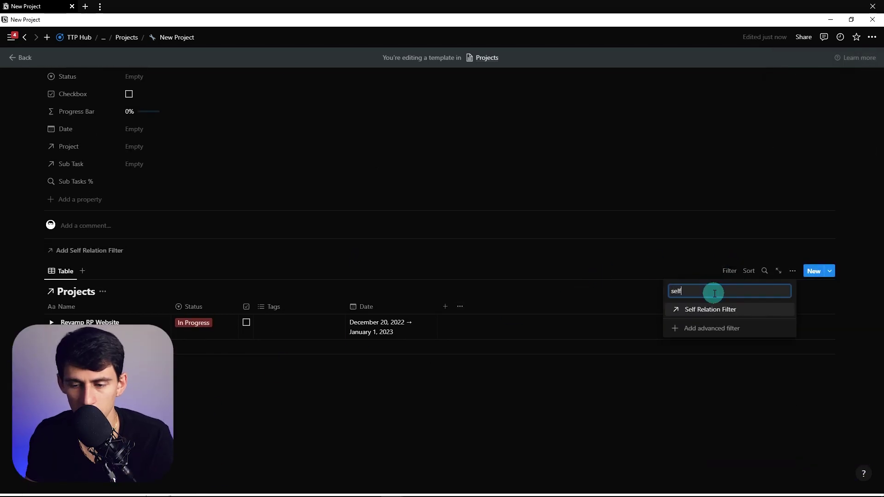
pyautogui.click(716, 309)
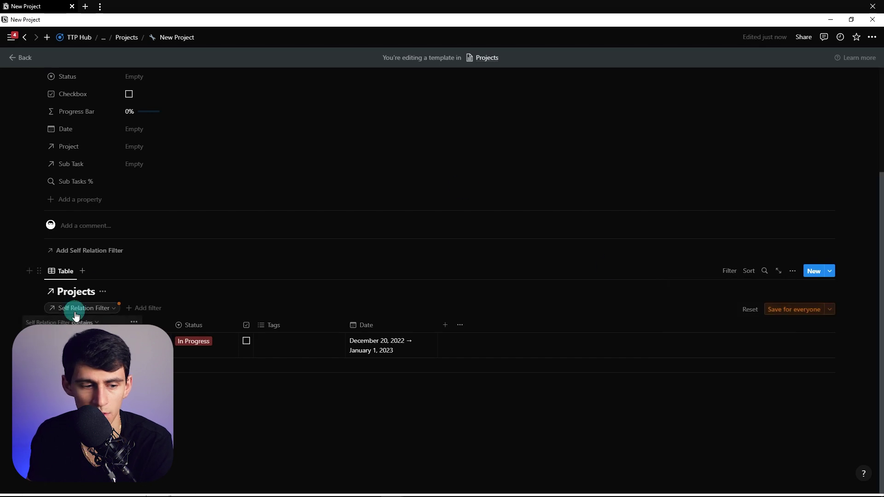
pyautogui.click(612, 266)
pyautogui.click(797, 309)
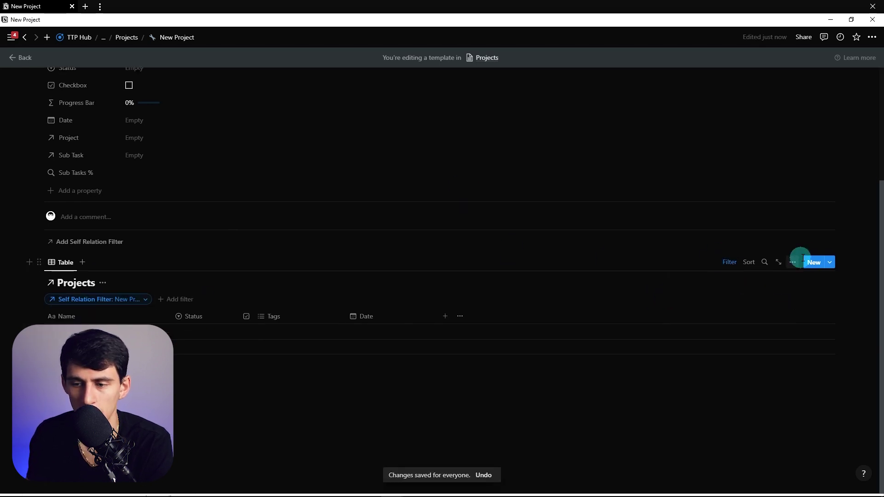
pyautogui.click(831, 262)
pyautogui.click(768, 321)
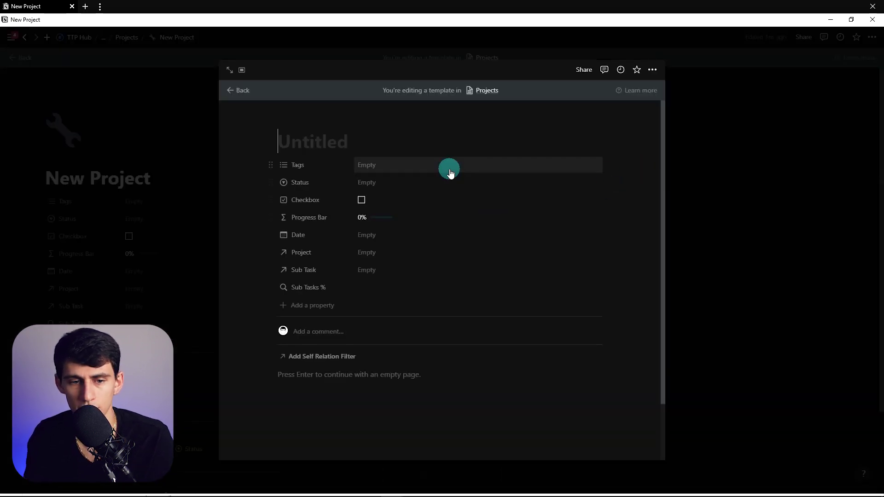
# - Name the new Projects template 'Sub Task' and give it a checkmark icon
pyautogui.write('Sub Task')
pyautogui.click(300, 121)
pyautogui.click(241, 191)
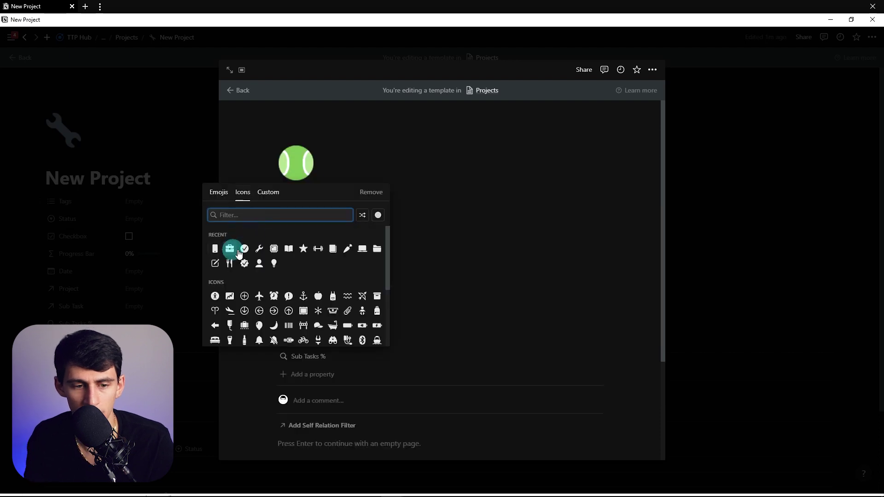
pyautogui.click(229, 250)
# - Add a Select property named Type and move it to the top of the properties
pyautogui.click(307, 374)
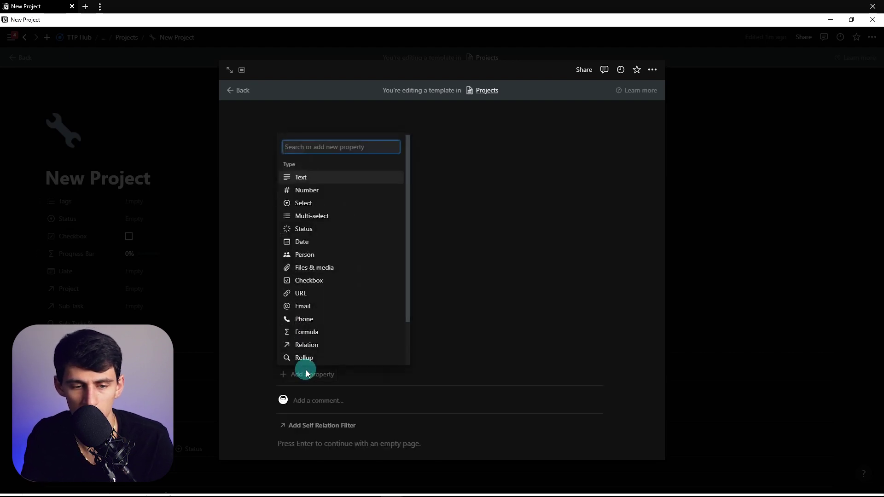
pyautogui.press('Down')
pyautogui.press('Down')
pyautogui.press('Return')
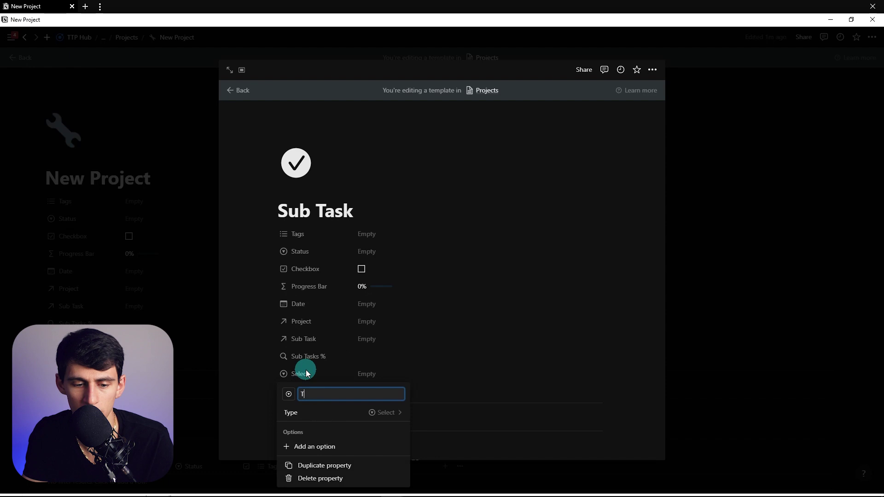
pyautogui.write('Type')
pyautogui.press('Return')
pyautogui.moveTo(311, 383); pyautogui.dragTo(327, 239)
# - Create a 'Sub Task' option for the Type property
pyautogui.click(391, 236)
pyautogui.write('Sub Task')
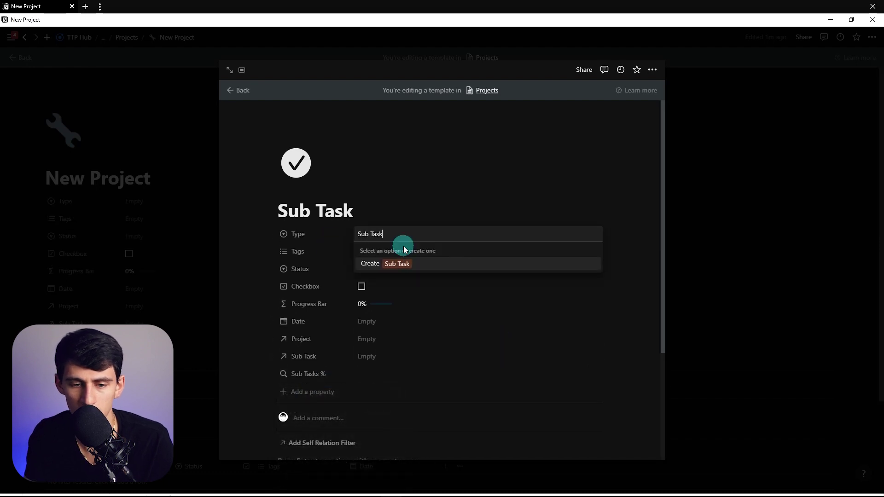
pyautogui.press('Return')
pyautogui.click(225, 198)
pyautogui.click(148, 198)
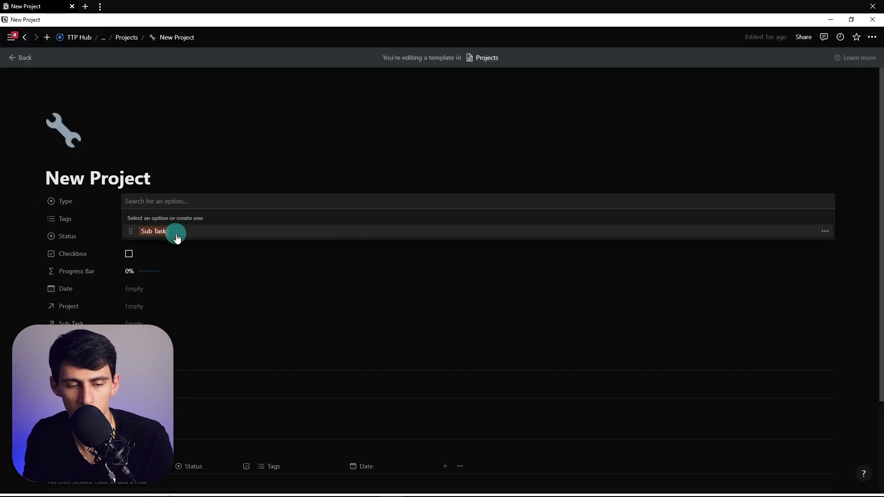
pyautogui.click(178, 231)
pyautogui.scroll(-3, 833, 348)
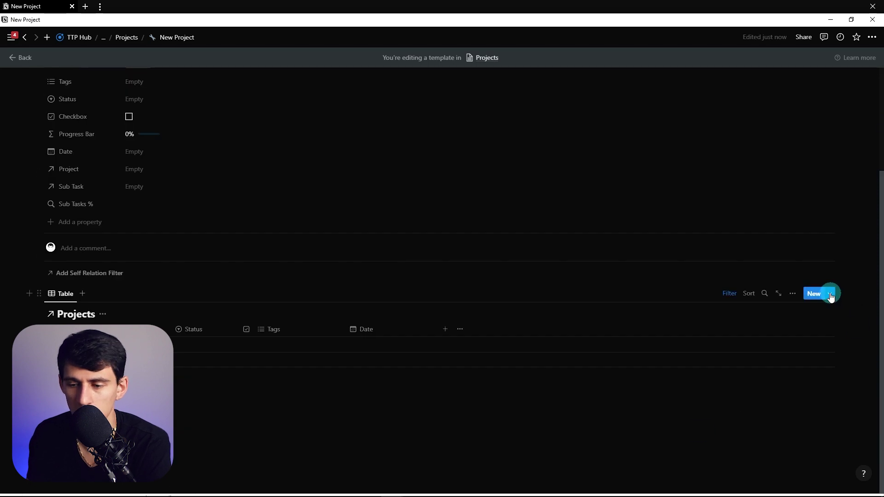
# - Make Sub Task the default template for all Projects views, then return to Sub Items
pyautogui.click(830, 294)
pyautogui.click(869, 339)
pyautogui.click(788, 326)
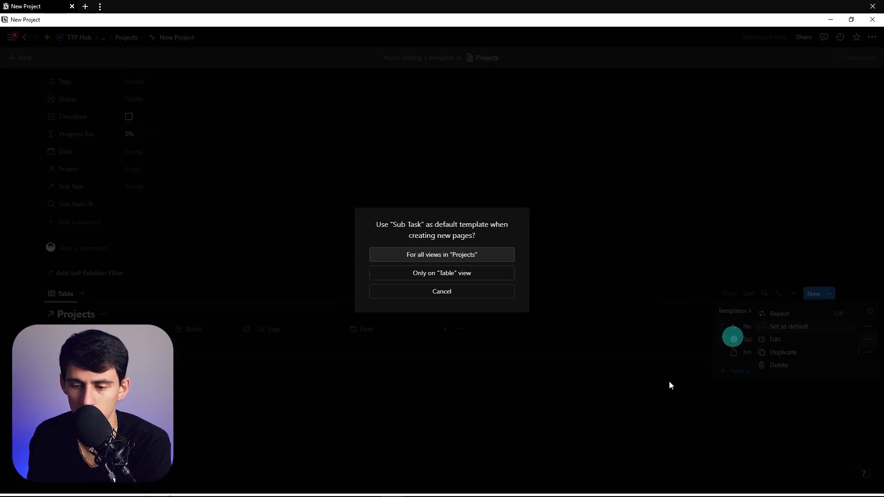
pyautogui.click(474, 256)
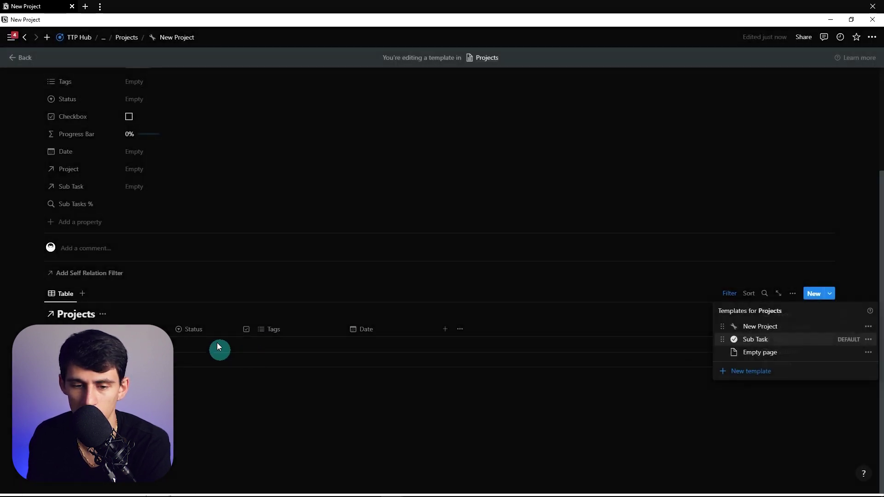
pyautogui.click(335, 388)
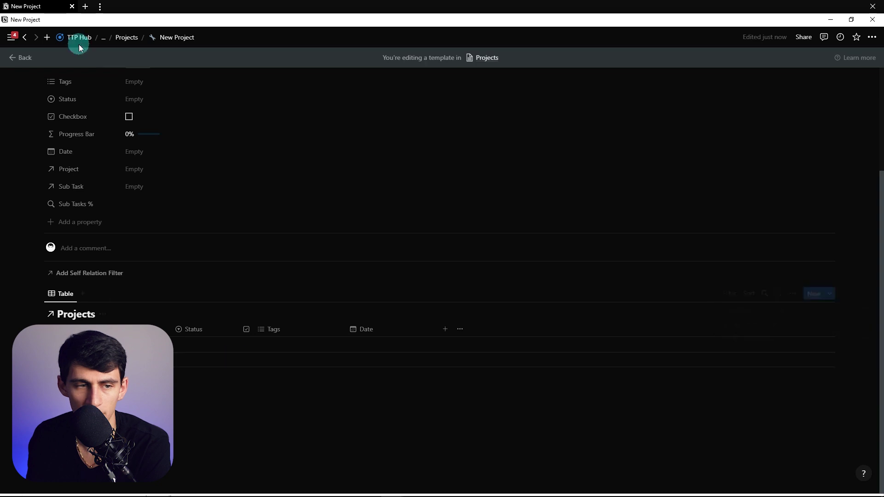
pyautogui.click(127, 37)
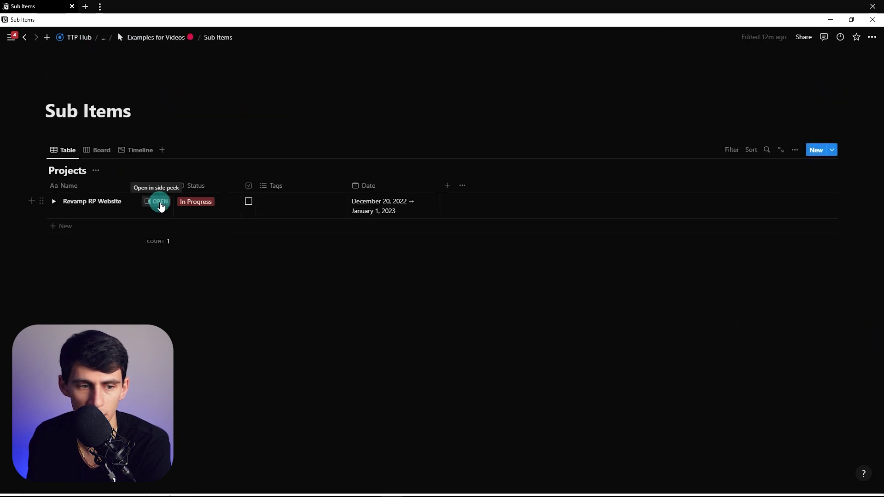
# - Duplicate the Revamp RP Website row and name the copy 'Revamp RP Website Example 2'
pyautogui.click(158, 202)
pyautogui.rightClick(89, 202)
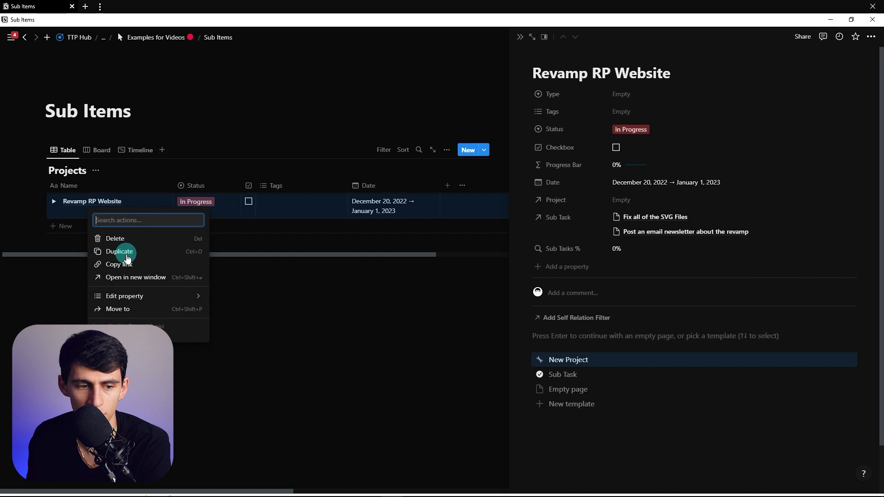
pyautogui.click(127, 258)
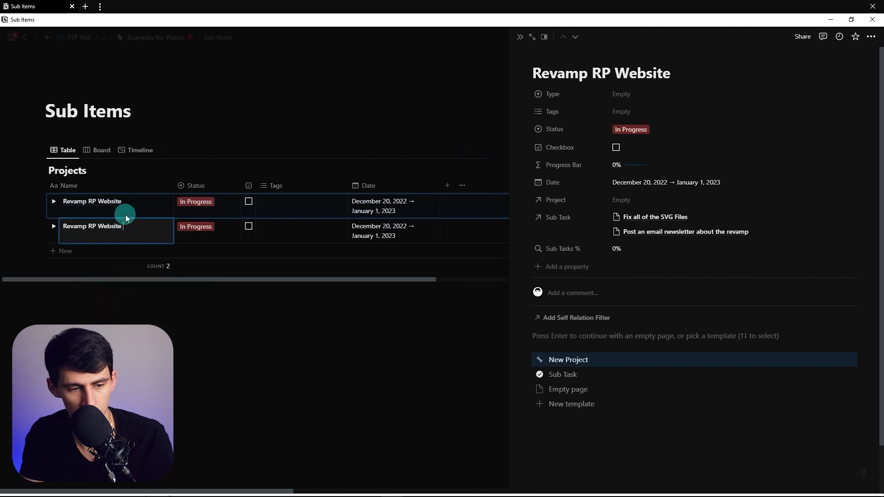
pyautogui.write('Example 2')
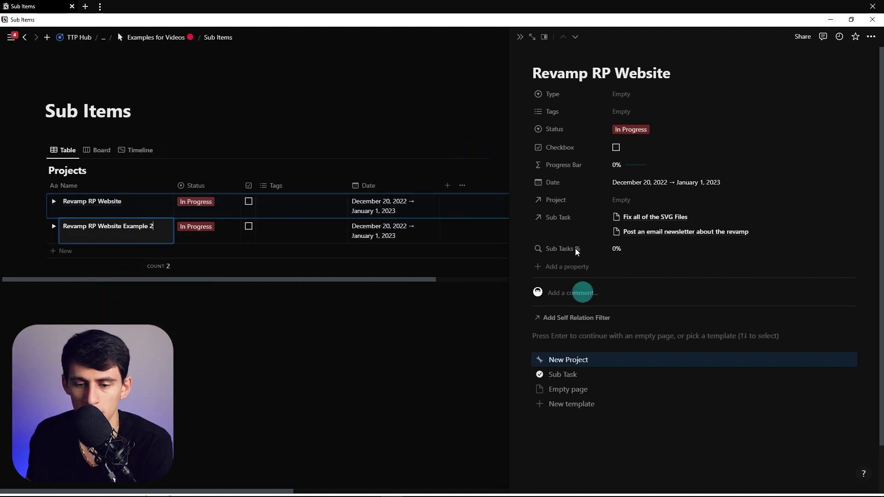
# - Open Revamp RP Website as a full page and apply the New Project template
pyautogui.click(531, 37)
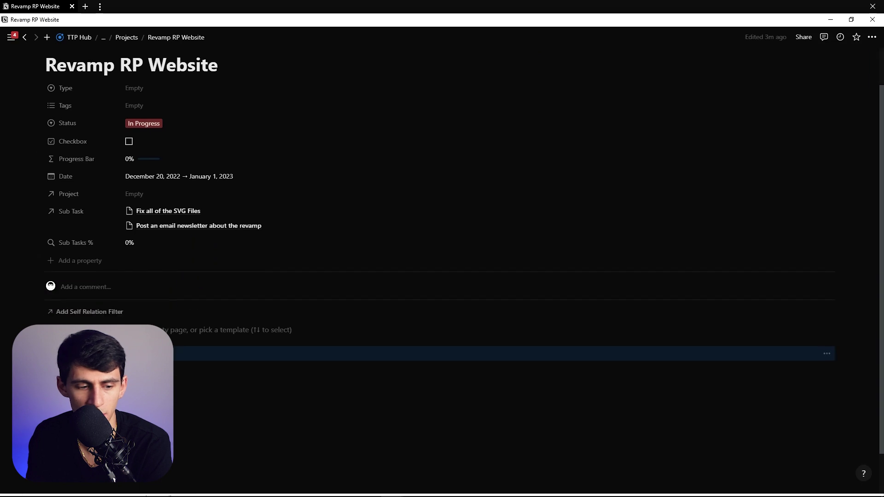
pyautogui.press('Return')
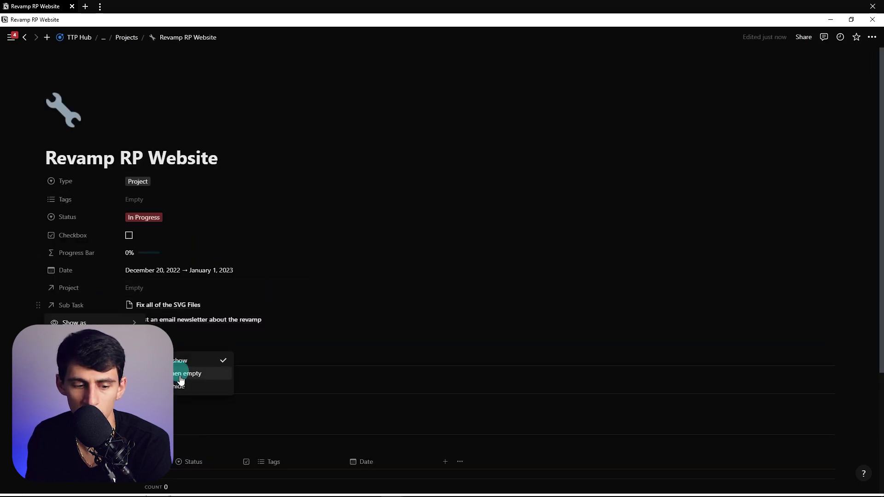
pyautogui.scroll(-2, 126, 205)
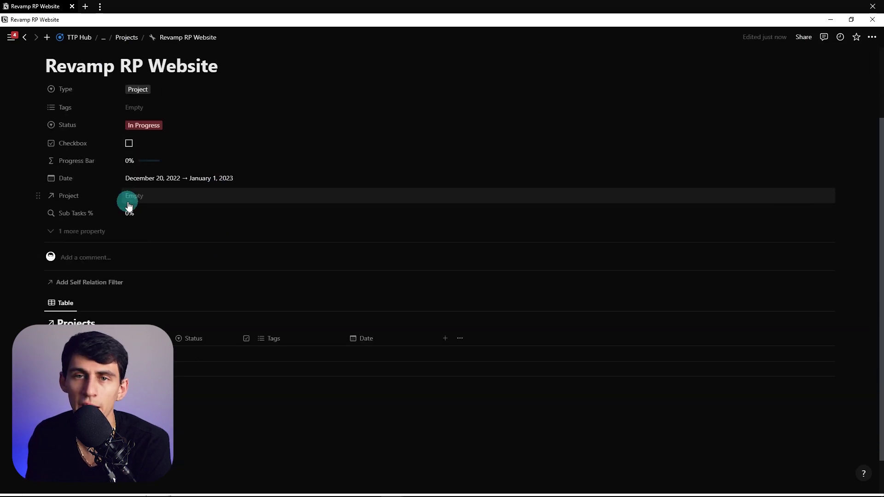
pyautogui.scroll(-1, 322, 253)
pyautogui.scroll(3, 22, 72)
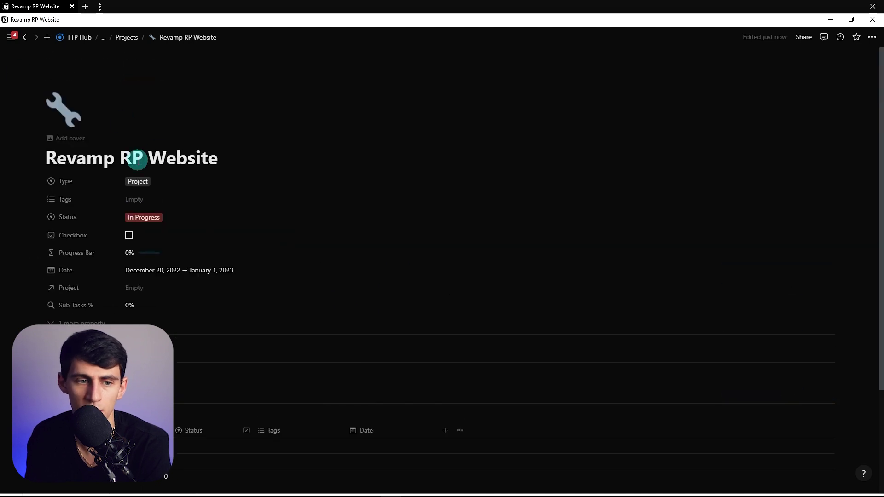
pyautogui.scroll(-3, 116, 184)
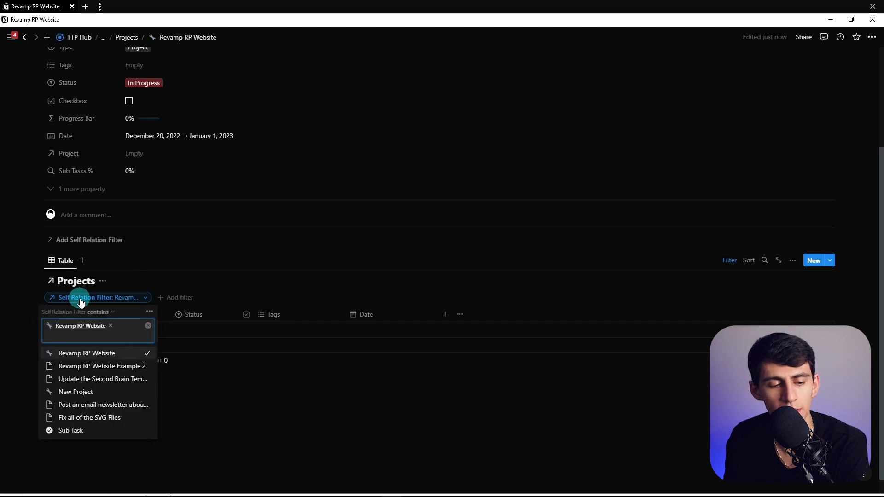
pyautogui.click(80, 302)
pyautogui.scroll(3, 218, 177)
# - Link Revamp RP Website in the self relation filter, then also add Example 2
pyautogui.scroll(-3, 286, 263)
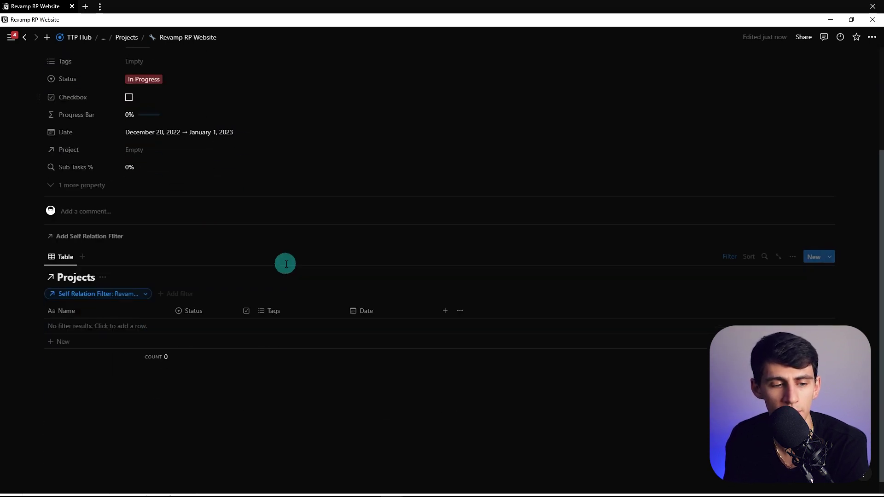
pyautogui.click(113, 230)
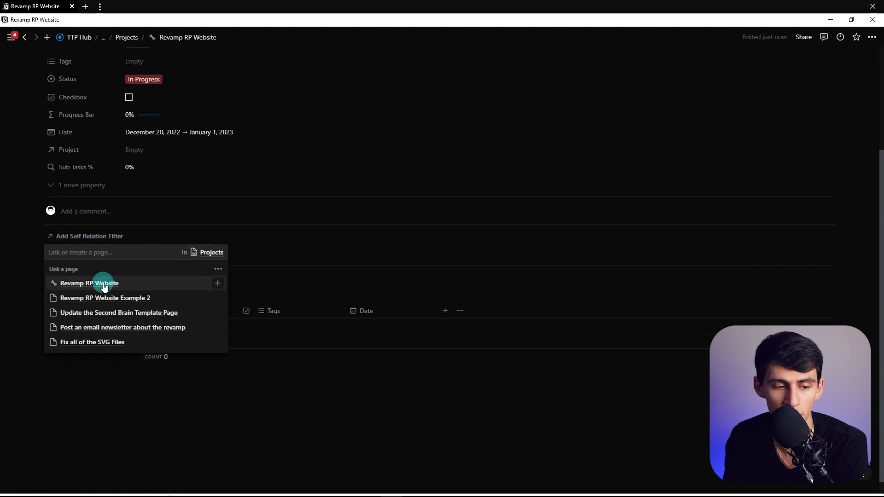
pyautogui.click(104, 284)
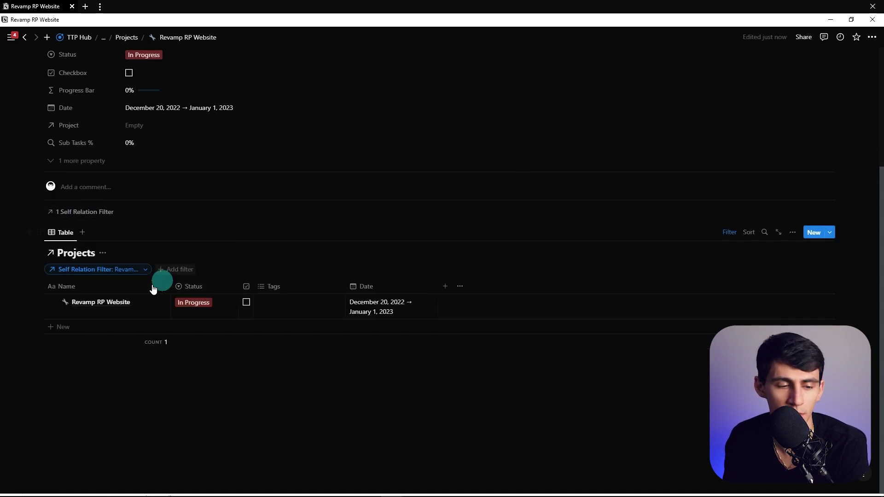
pyautogui.click(117, 269)
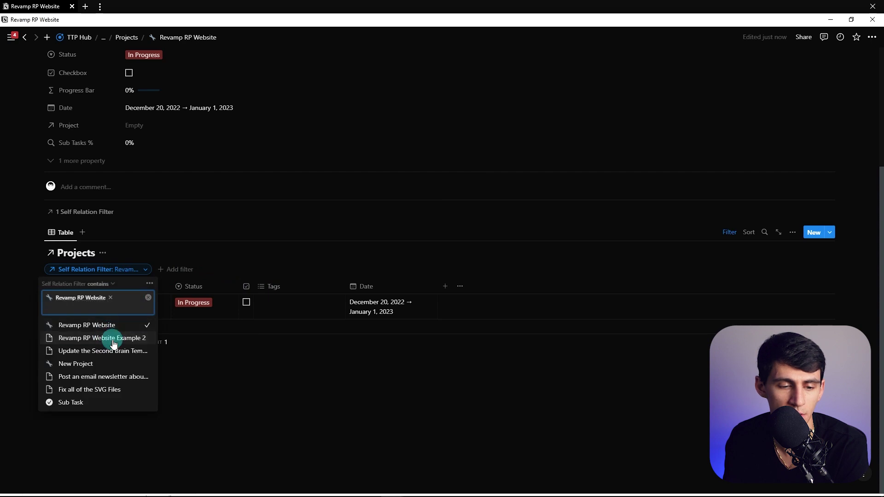
pyautogui.click(112, 337)
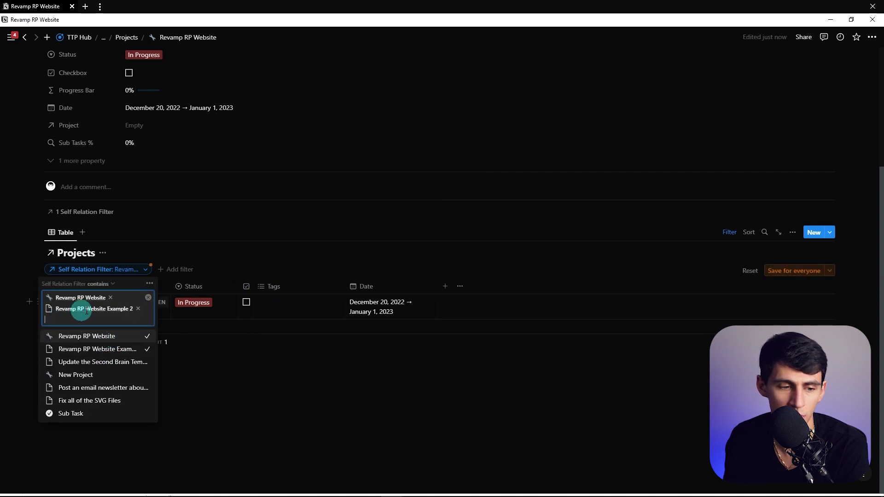
pyautogui.click(135, 310)
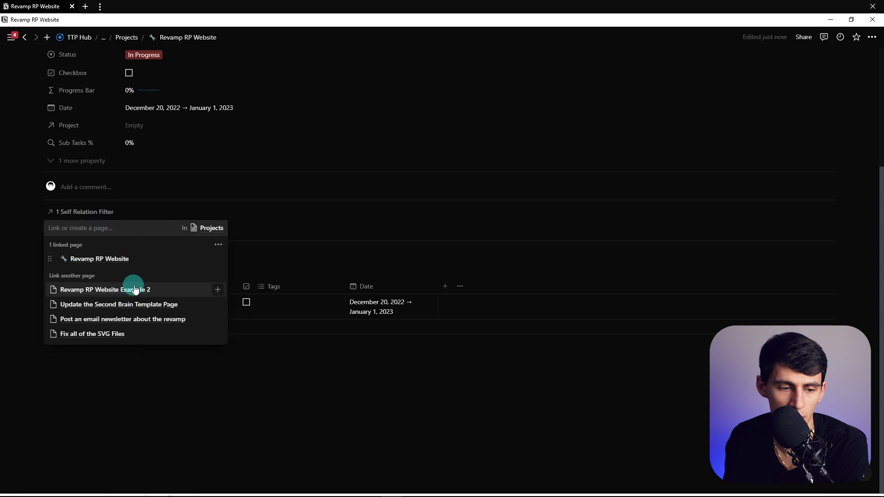
pyautogui.click(134, 288)
pyautogui.press('Escape')
# - Remove Example 2 from the filter again and go to the Projects database
pyautogui.click(92, 212)
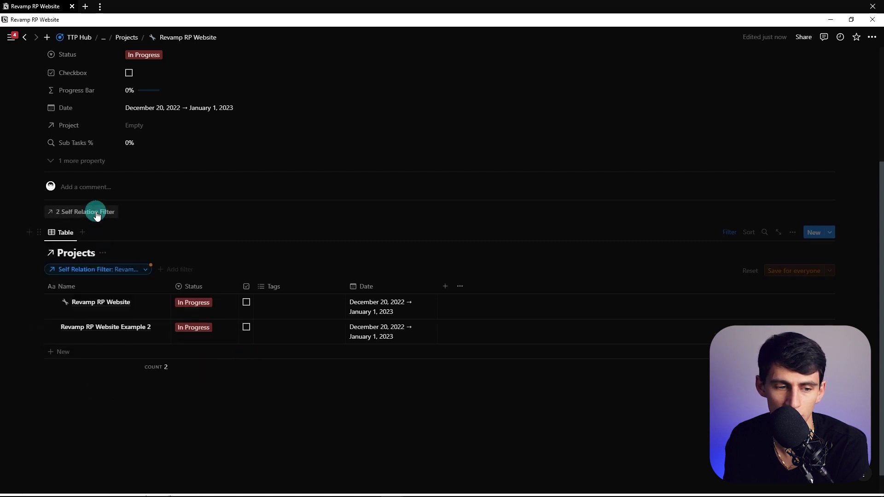
pyautogui.click(218, 271)
pyautogui.click(342, 266)
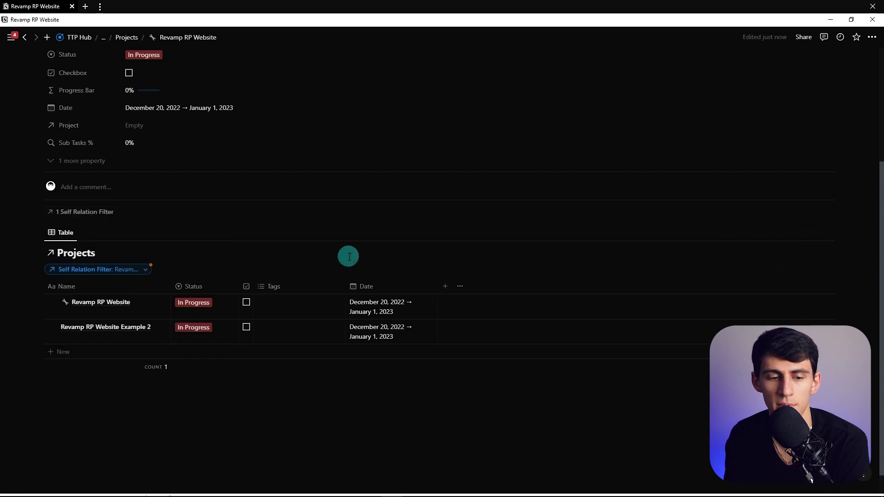
pyautogui.click(104, 269)
pyautogui.click(137, 308)
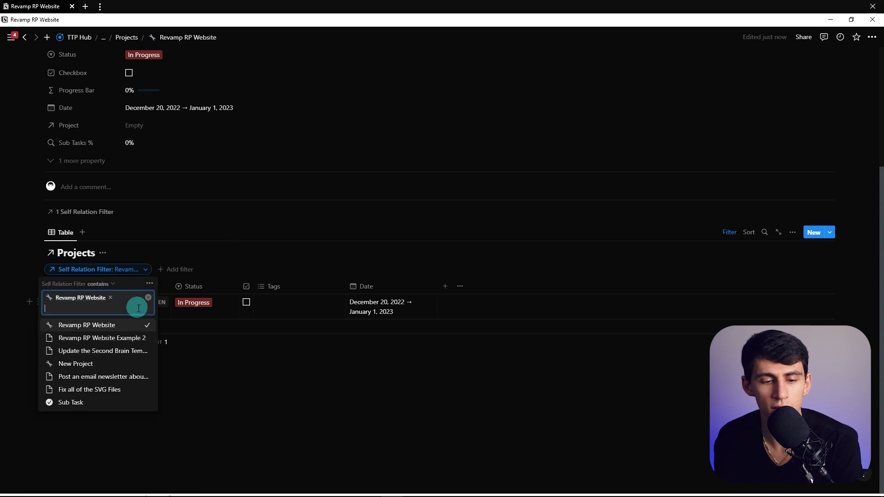
pyautogui.click(302, 315)
pyautogui.scroll(-1, 482, 182)
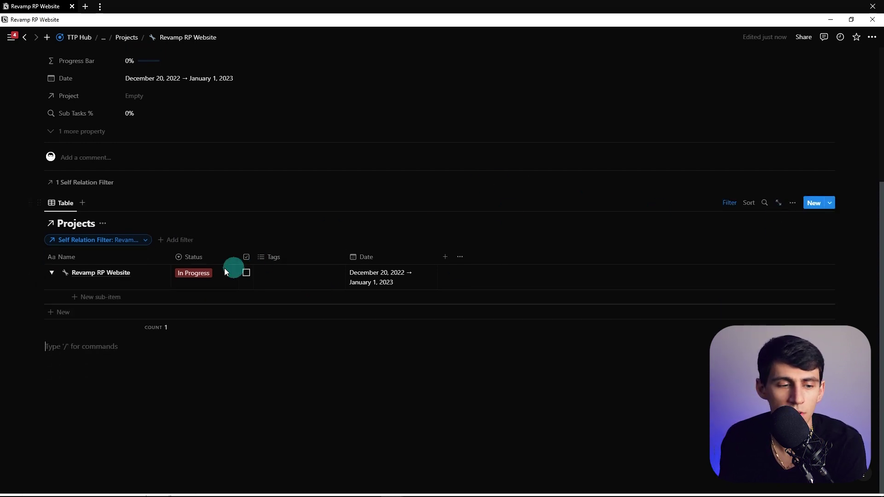
pyautogui.click(132, 38)
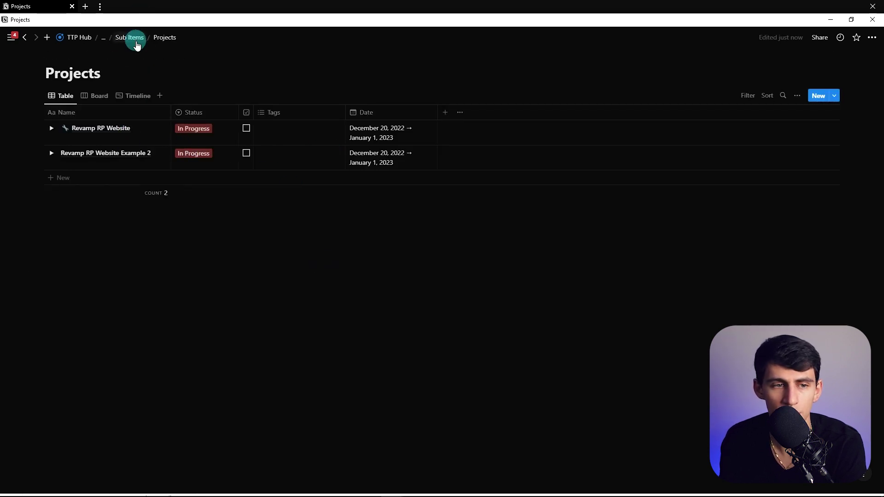
# - Add two Sub Task sub-items to Revamp RP Website and tick the first, giving 25% progress
pyautogui.hotkey('alt', 'Left')
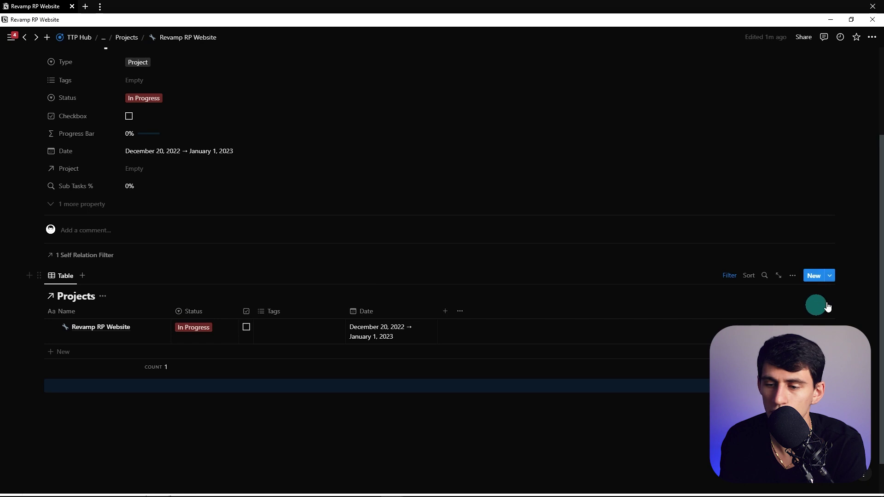
pyautogui.click(126, 37)
pyautogui.click(110, 358)
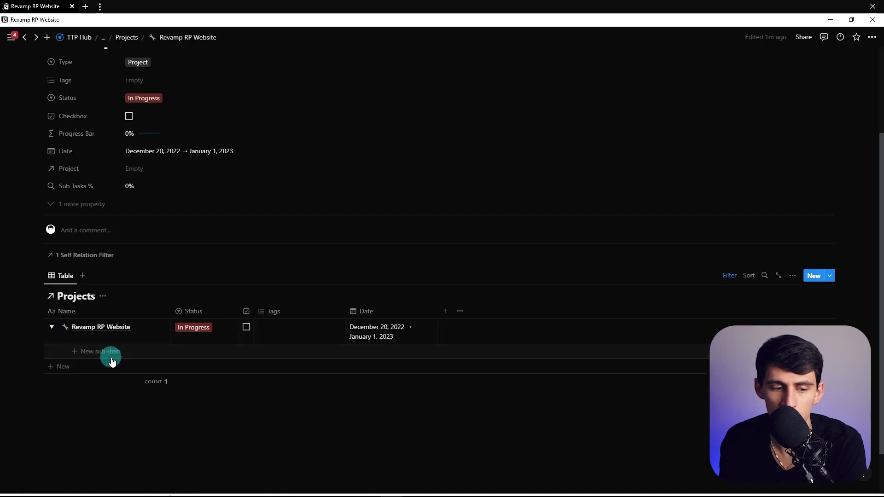
pyautogui.write('Sub Task')
pyautogui.click(127, 368)
pyautogui.write('Sub Task')
pyautogui.press('Return')
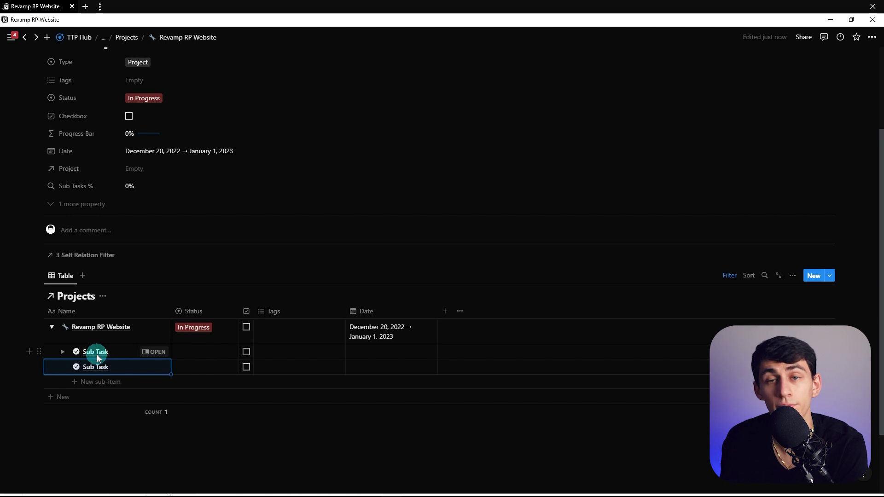
pyautogui.click(190, 359)
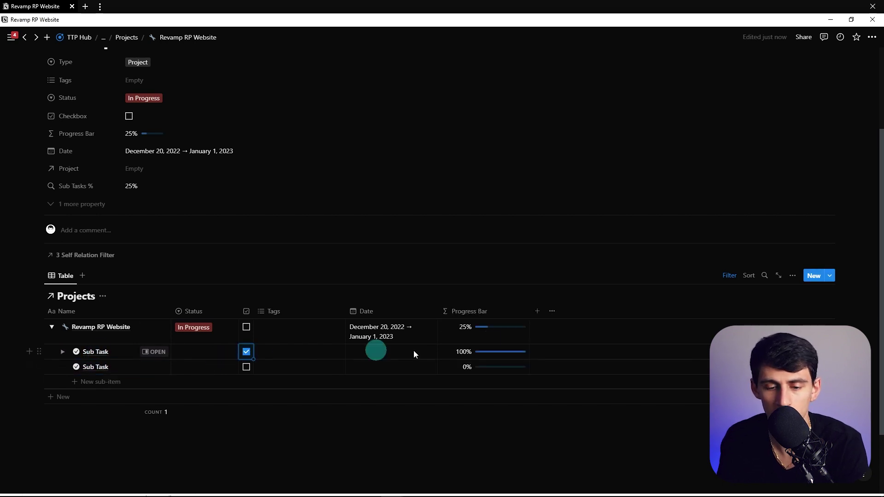
pyautogui.click(482, 328)
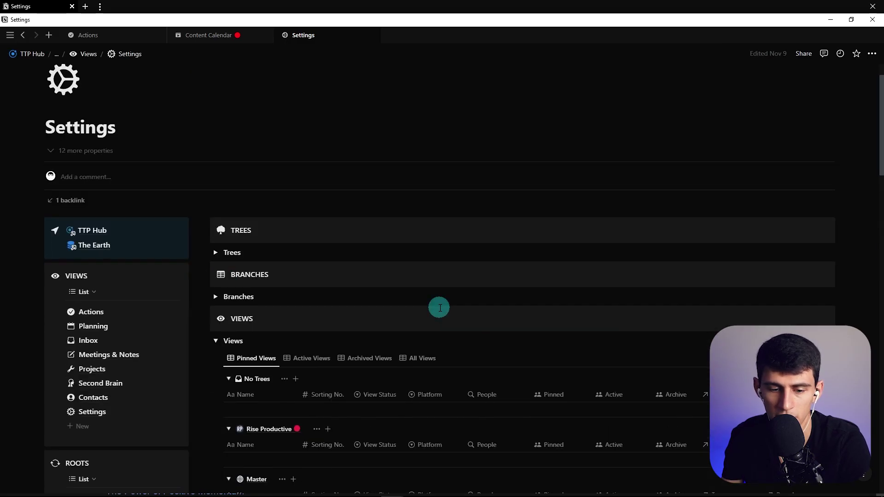
# - Turn on Show vertical lines in the Pinned Views table's layout options
pyautogui.scroll(-3, 439, 308)
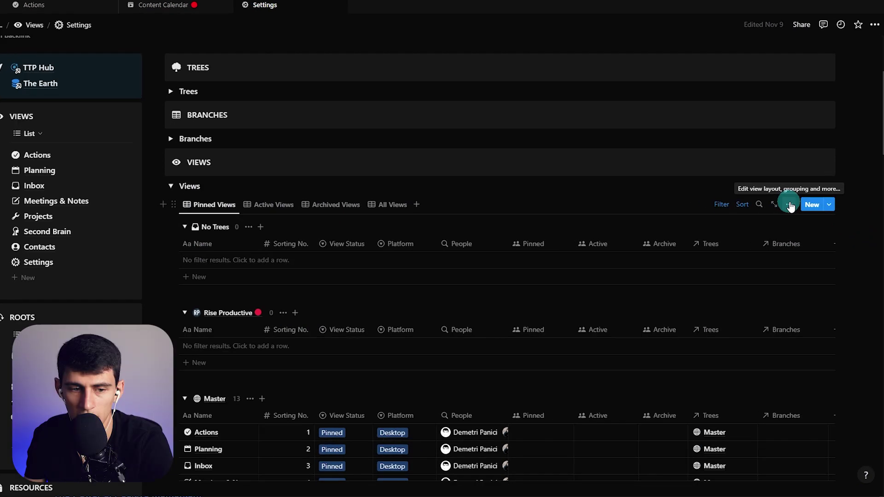
pyautogui.click(788, 205)
pyautogui.click(726, 278)
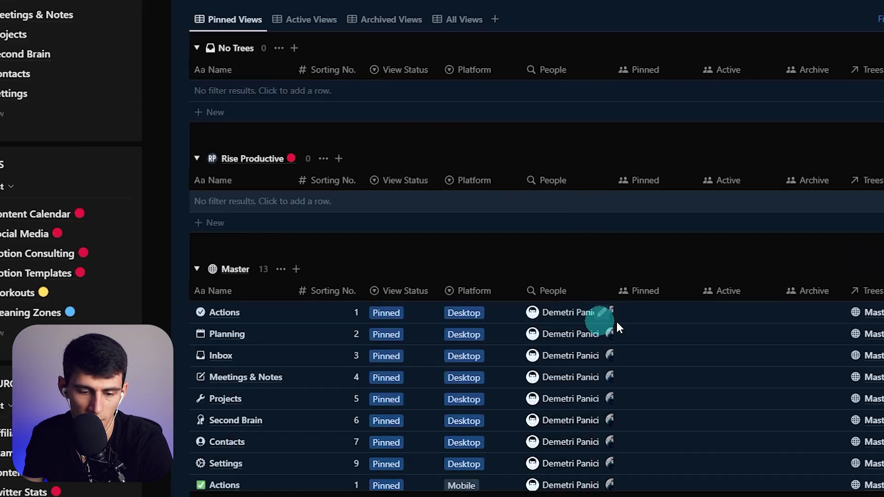
pyautogui.click(789, 83)
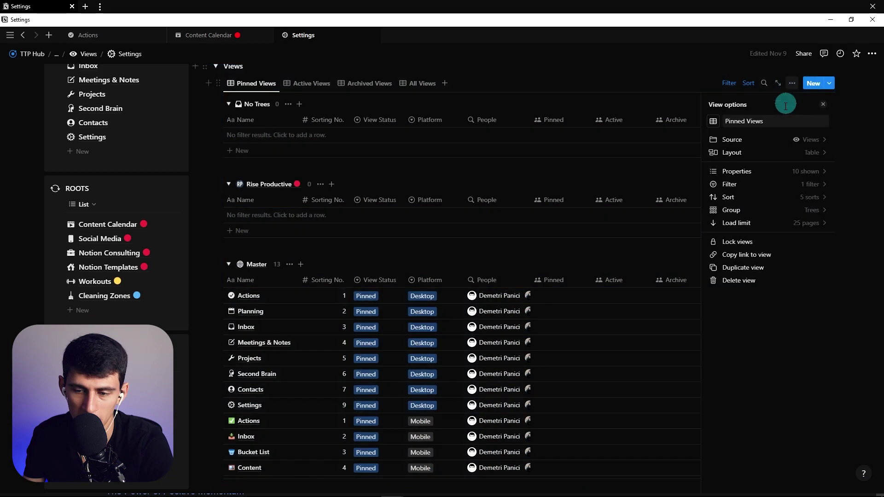
pyautogui.click(744, 153)
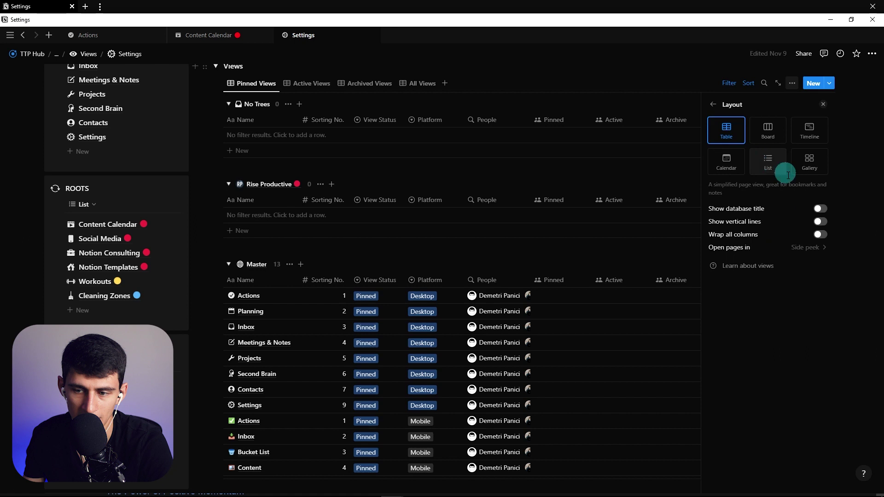
pyautogui.click(818, 223)
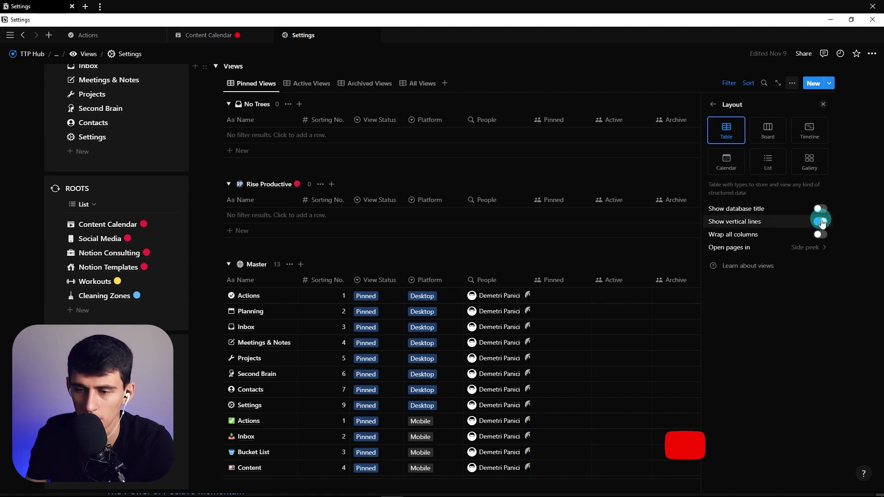
pyautogui.click(819, 222)
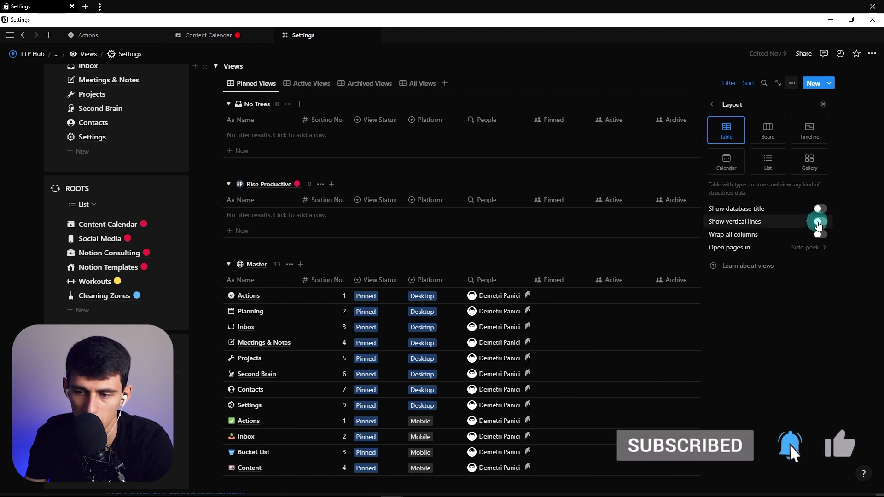
pyautogui.click(819, 222)
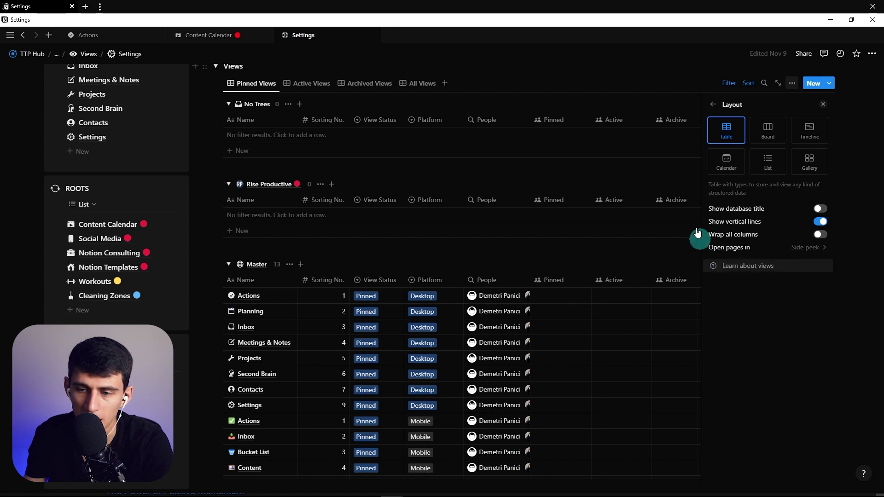
pyautogui.click(713, 105)
pyautogui.click(835, 103)
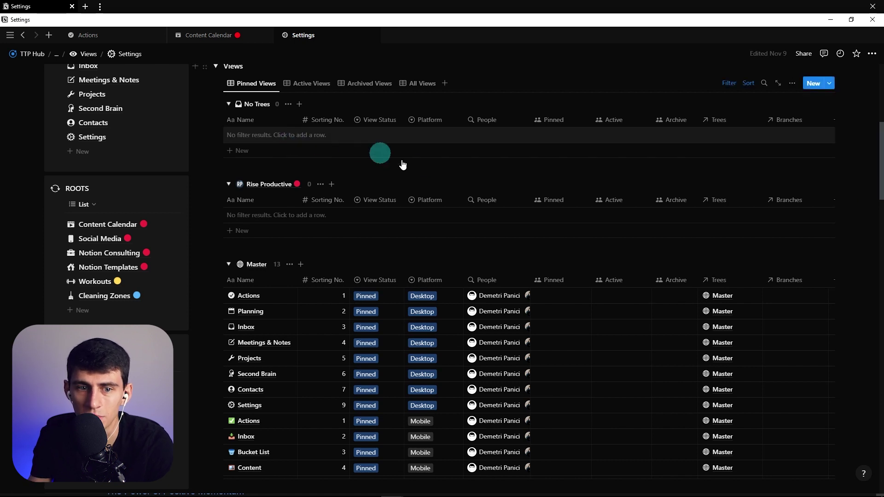
pyautogui.scroll(1, 378, 165)
pyautogui.click(254, 131)
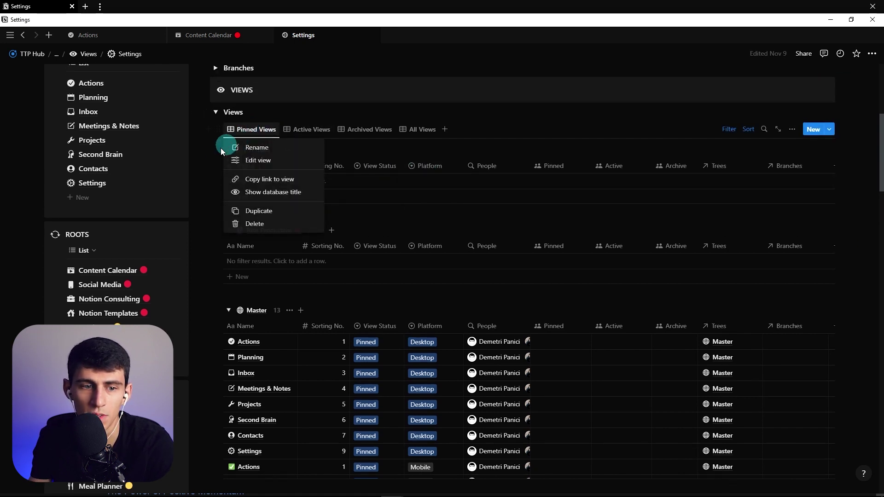
pyautogui.click(236, 159)
pyautogui.click(713, 167)
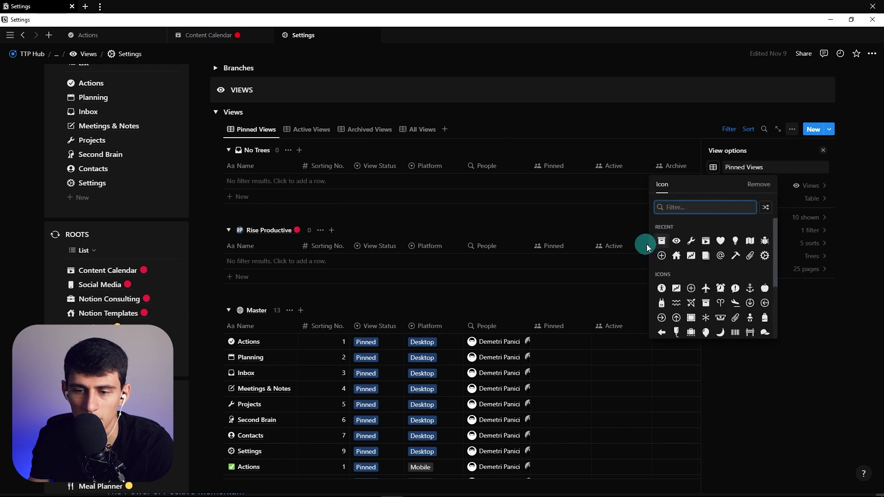
pyautogui.click(676, 241)
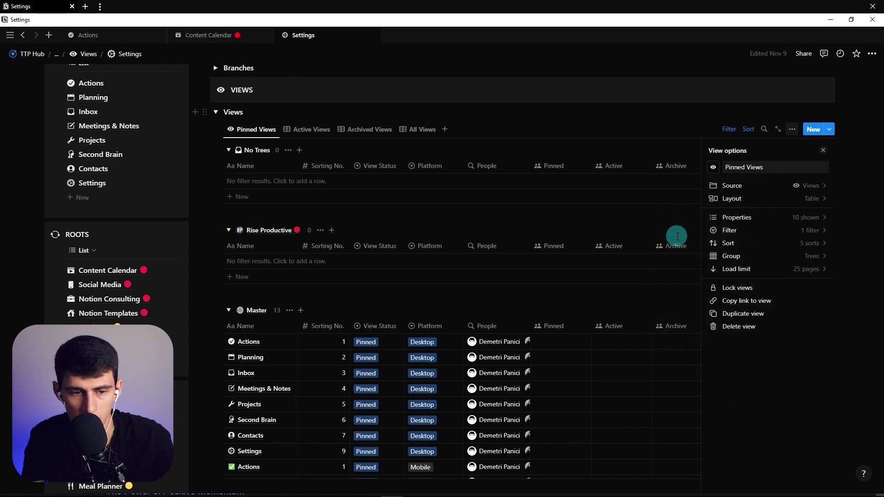
pyautogui.click(713, 167)
pyautogui.click(758, 184)
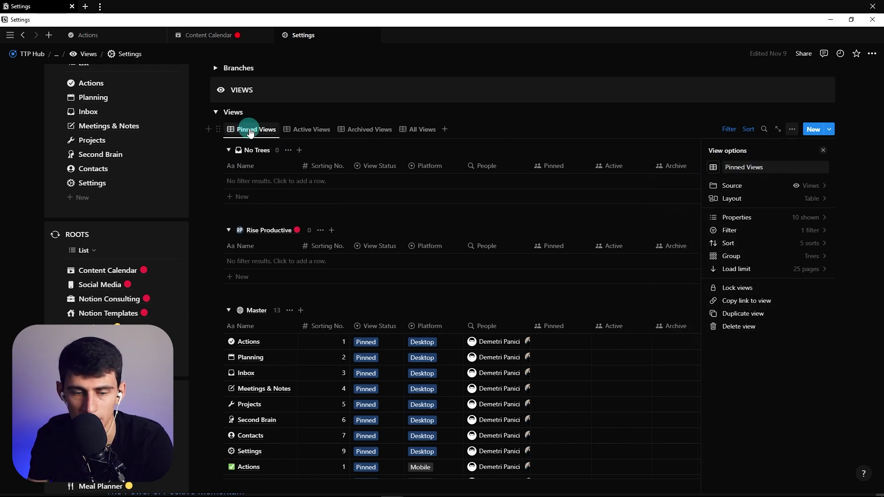
pyautogui.click(553, 128)
pyautogui.scroll(-5, 420, 288)
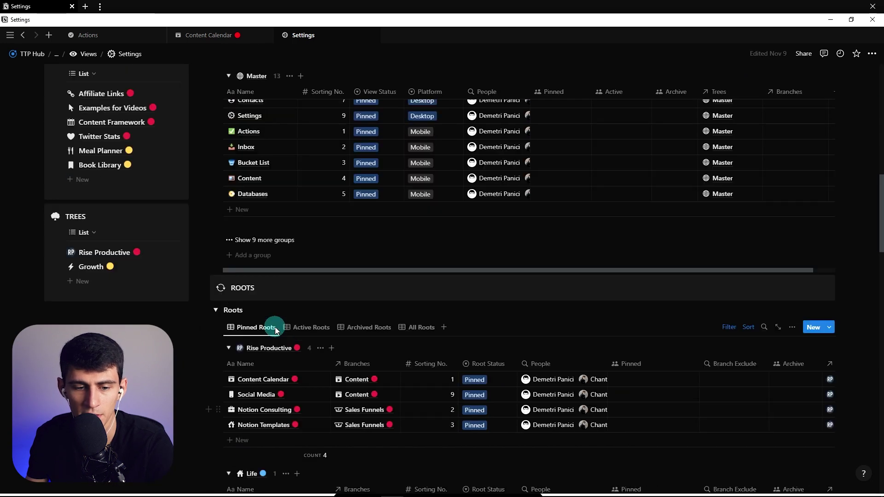
pyautogui.click(275, 327)
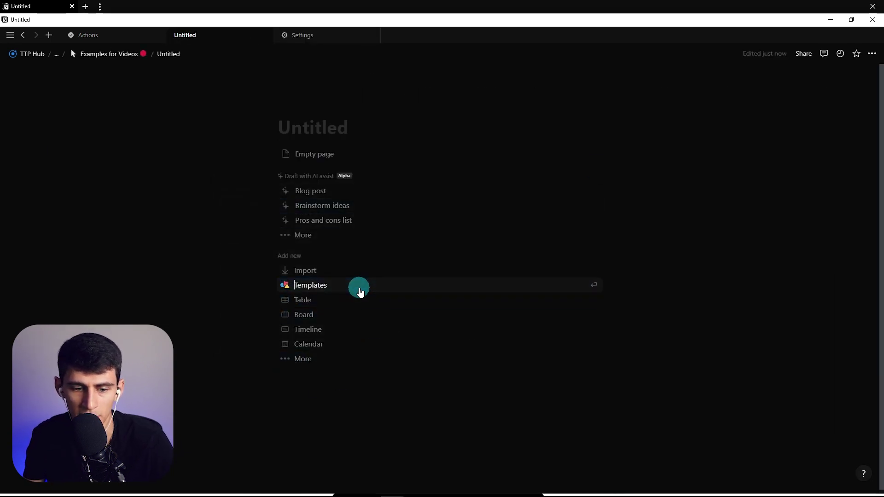
# - Create a new page and browse its list of templates
pyautogui.click(357, 286)
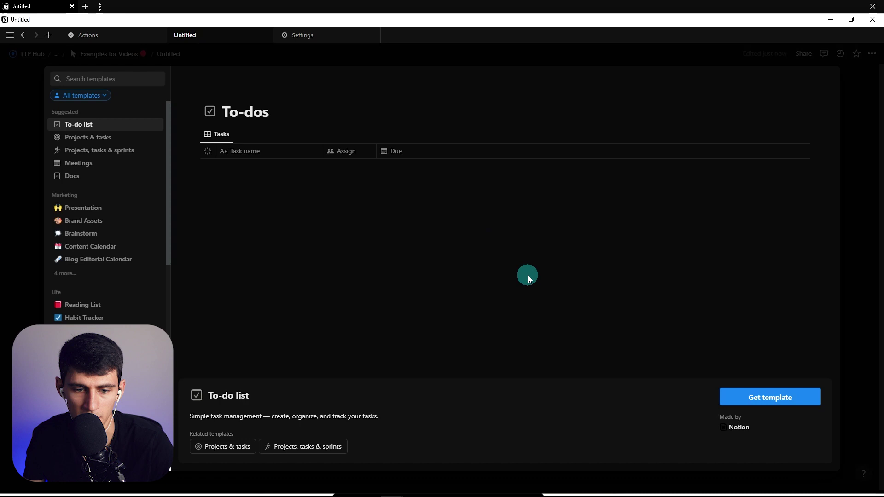
pyautogui.moveTo(17, 173)
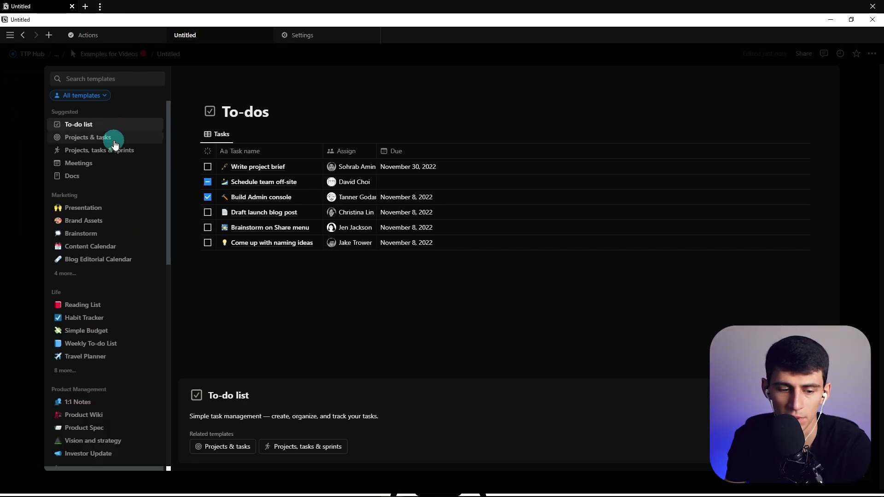
pyautogui.scroll(-9, 85, 217)
pyautogui.scroll(8, 78, 258)
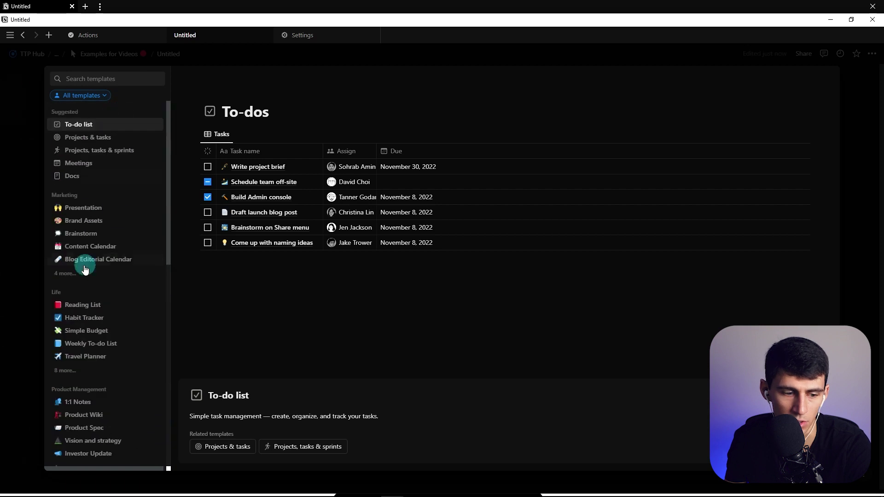
pyautogui.scroll(-3, 95, 203)
pyautogui.scroll(-1, 95, 203)
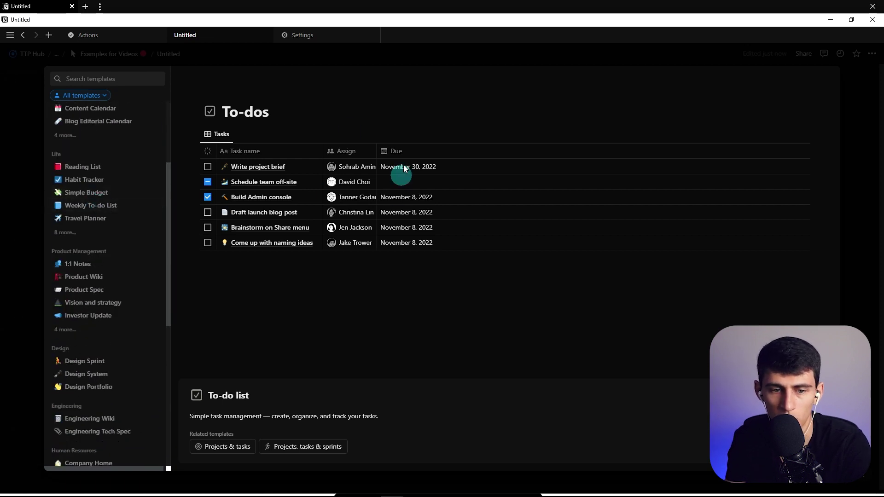
pyautogui.scroll(5, 112, 214)
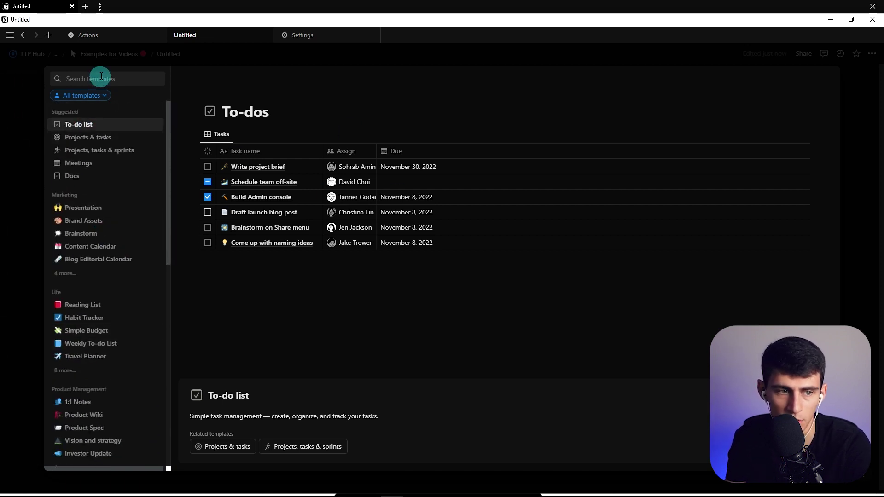
# - Search templates for 'bug tr' and open More from the Community
pyautogui.click(103, 77)
pyautogui.write('bug tracker')
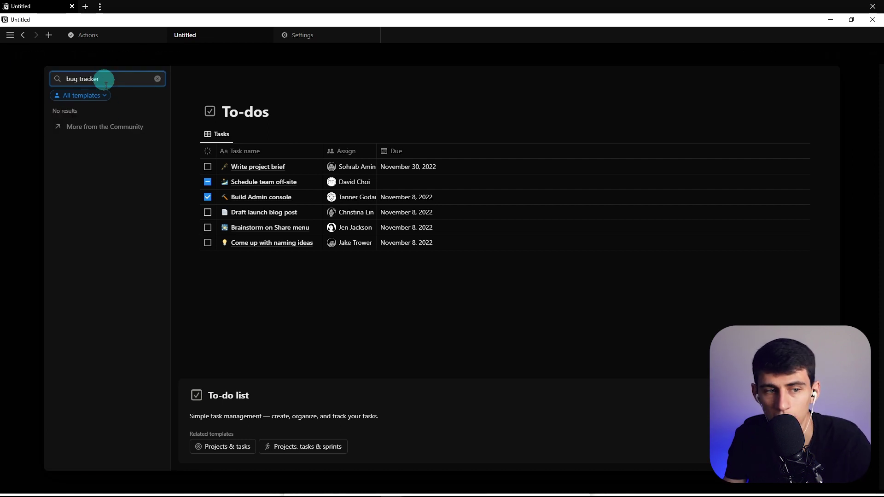
pyautogui.click(117, 129)
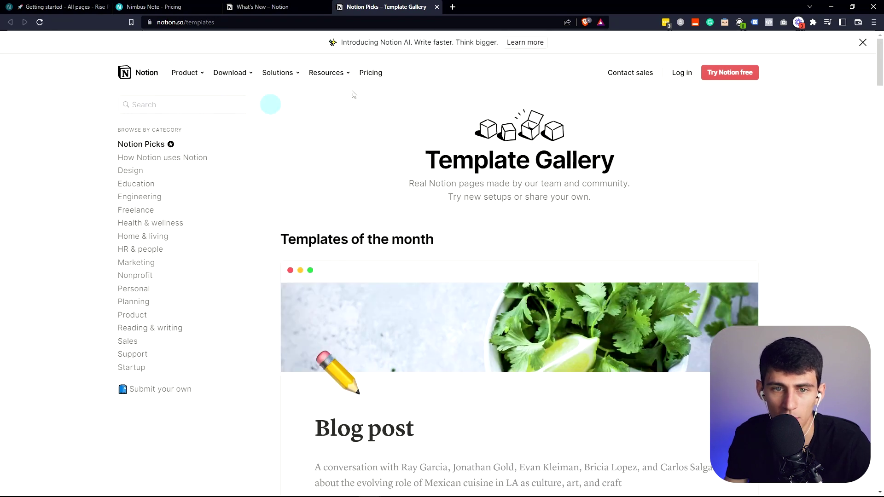
# - Search the web gallery for 'bug tracker', then 'issue tracker', then 'issue'
pyautogui.click(195, 104)
pyautogui.write('bug t')
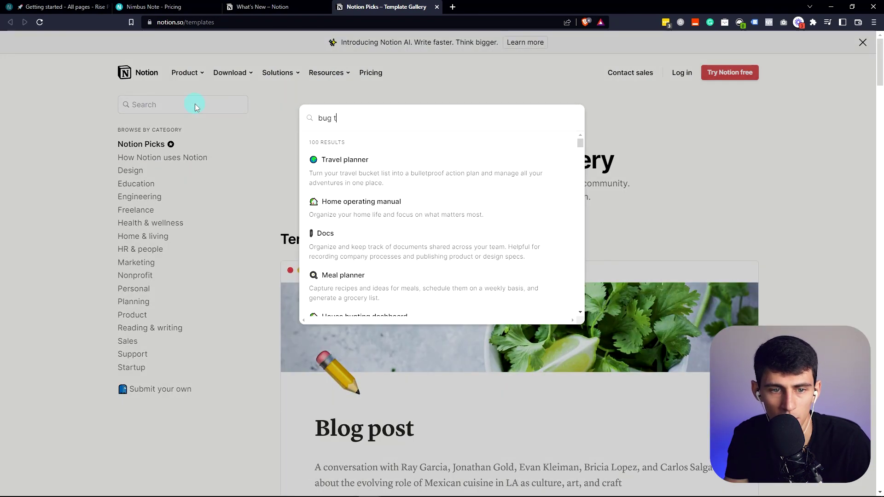
pyautogui.write('racke')
pyautogui.press('BackSpace')
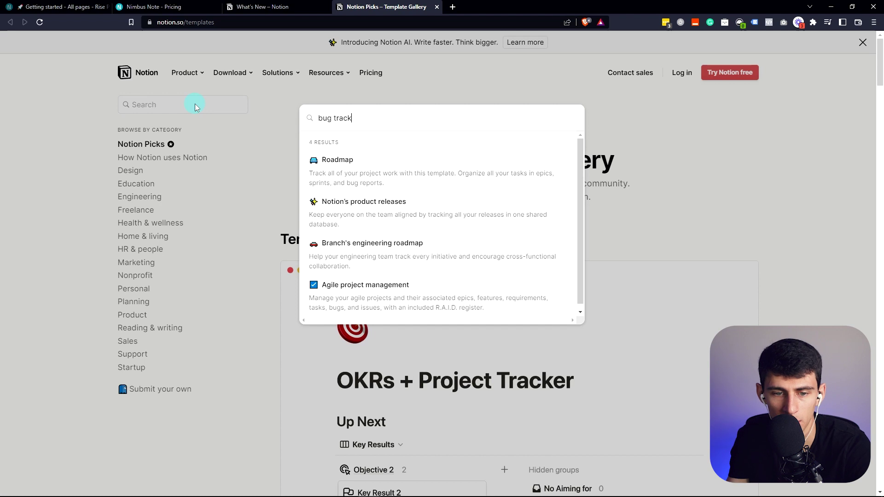
pyautogui.hotkey('ctrl', 'a')
pyautogui.write('issue tracker')
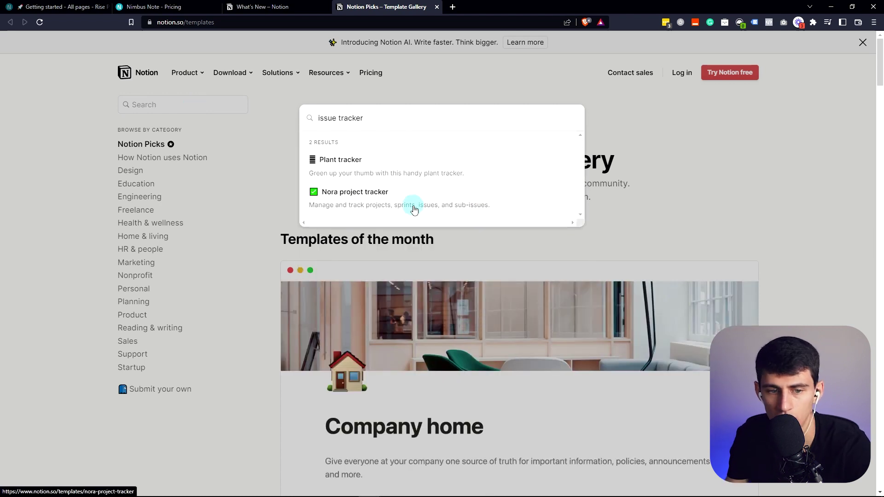
pyautogui.hotkey('ctrl', 'a')
pyautogui.press('BackSpace')
pyautogui.write('issue')
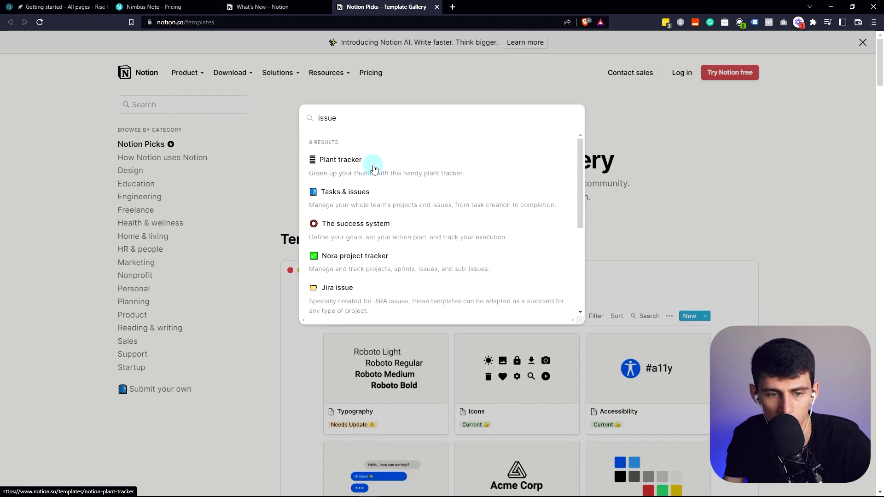
# - Open the Tasks & issues template and look through its board and table previews
pyautogui.click(393, 203)
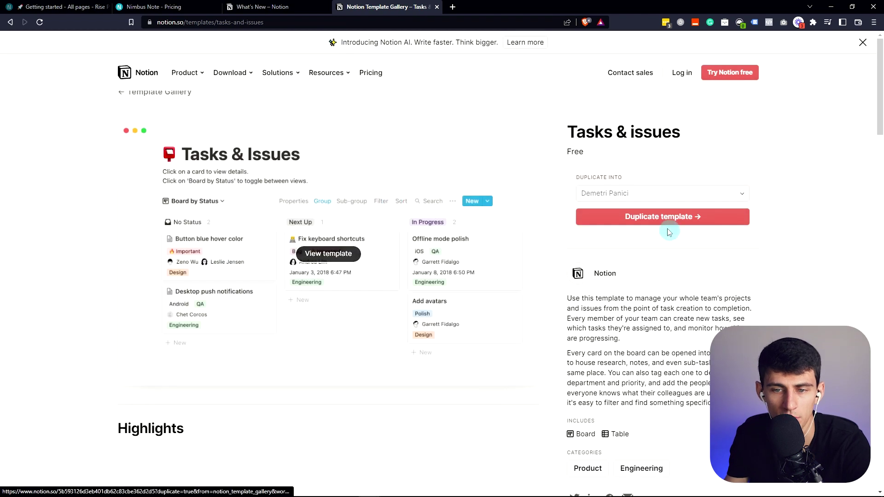
pyautogui.scroll(-2, 416, 281)
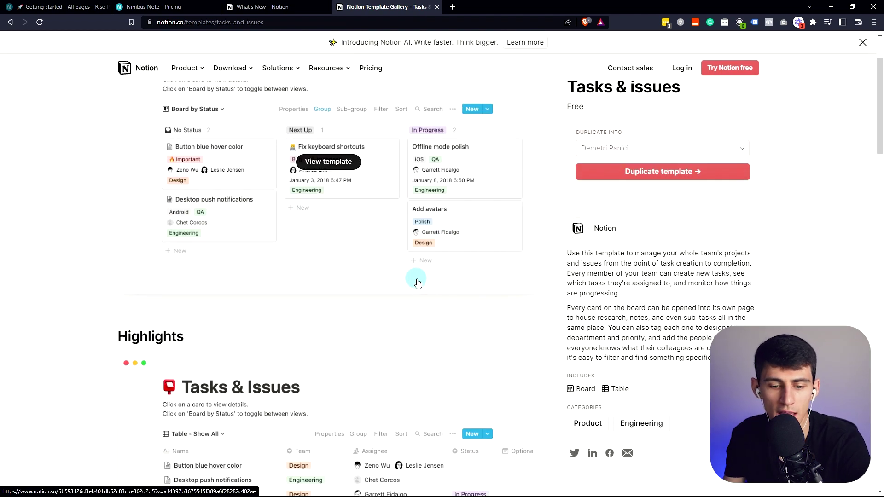
pyautogui.scroll(-7, 417, 282)
pyautogui.scroll(3, 350, 258)
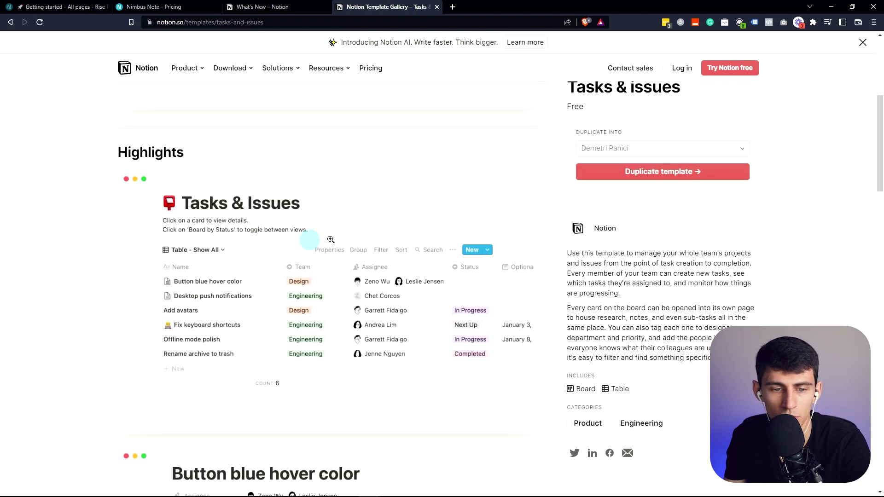
pyautogui.scroll(-9, 368, 248)
pyautogui.scroll(4, 418, 258)
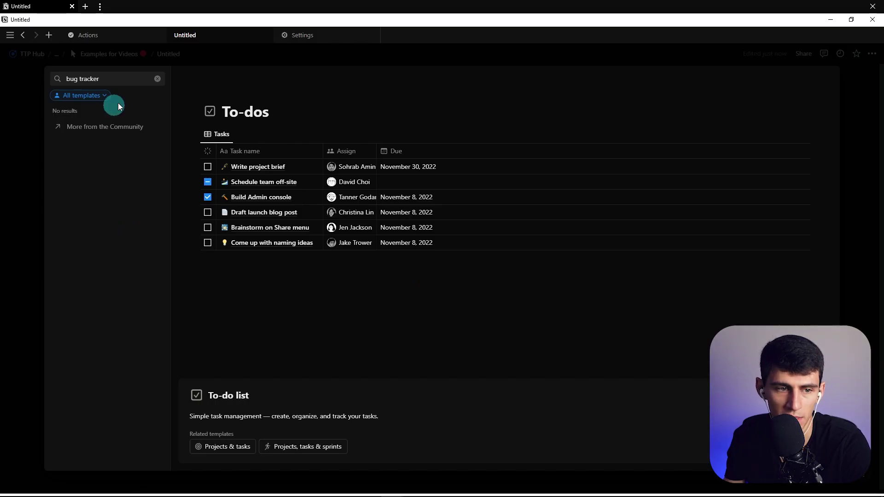
# - Clear the bug tracker search and preview the Meetings template under Suggested
pyautogui.click(157, 78)
pyautogui.scroll(-10, 109, 247)
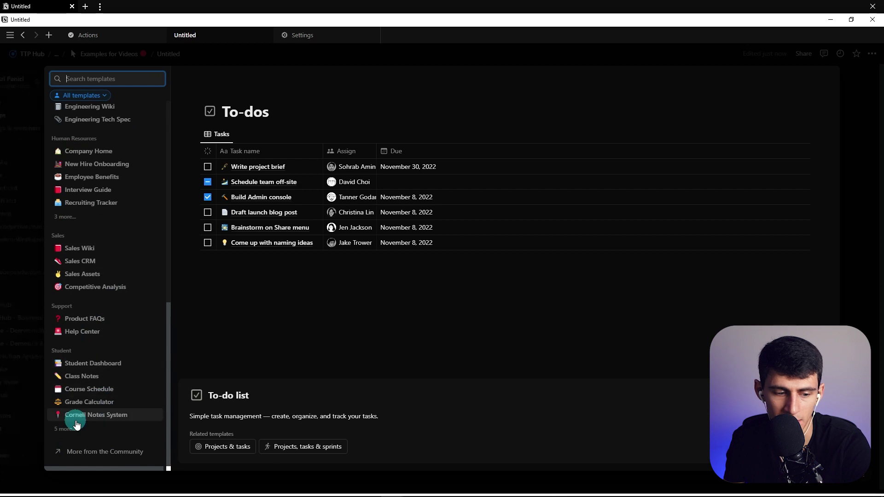
pyautogui.scroll(10, 80, 286)
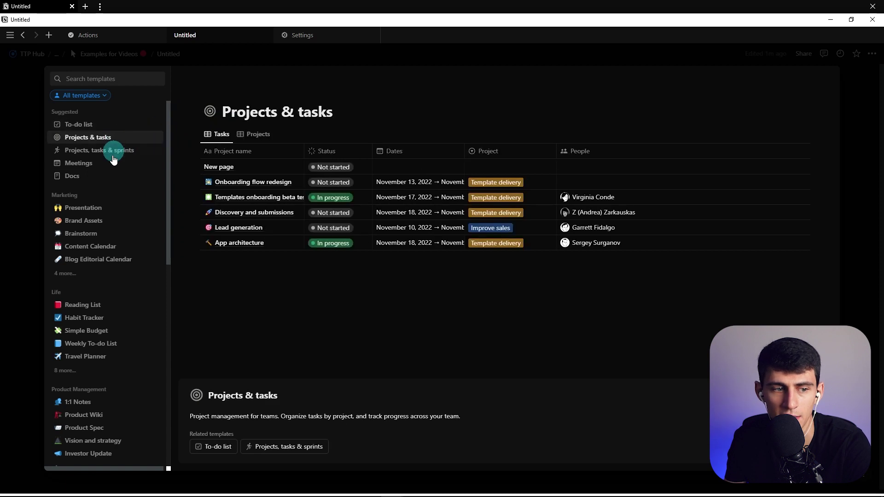
pyautogui.click(133, 163)
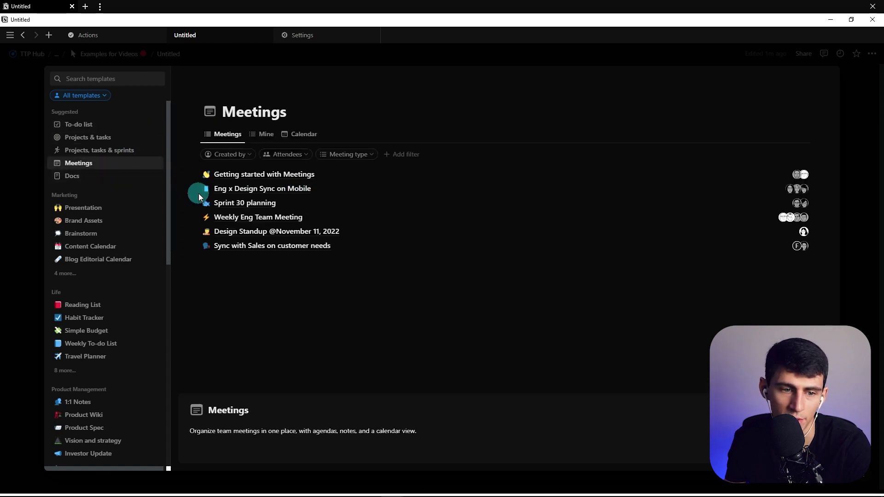